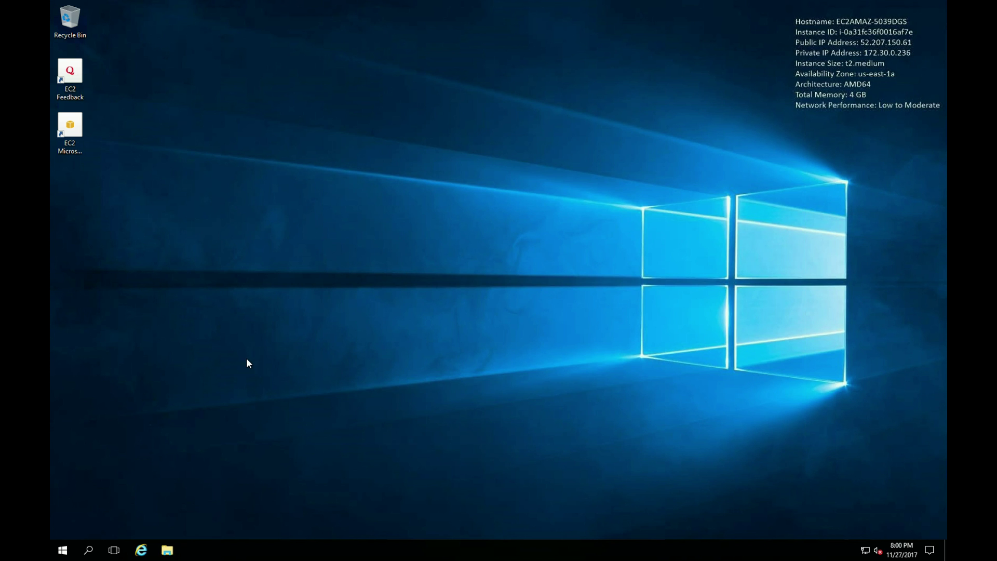
Step: Launch AD FS Management from the Windows Administrative Tools folder in the Start menu
{"action": "left_click", "coordinate": [62, 550]}
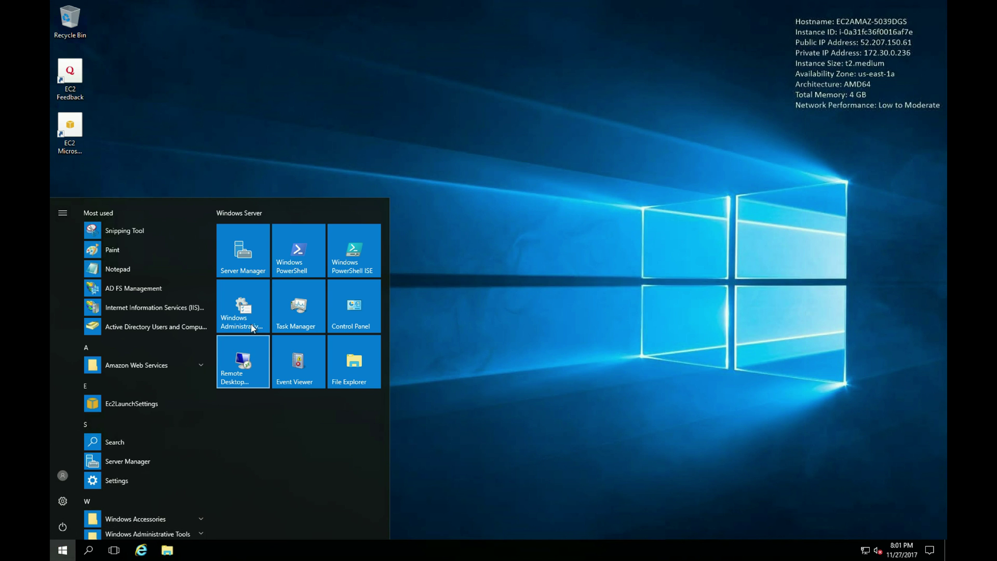
{"action": "left_click", "coordinate": [250, 318]}
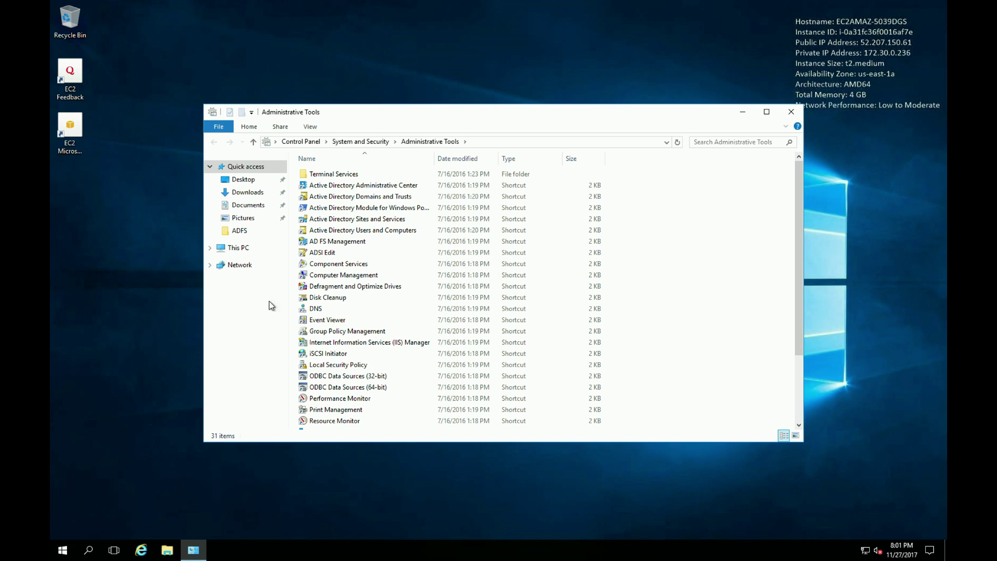
{"action": "double_click", "coordinate": [326, 245]}
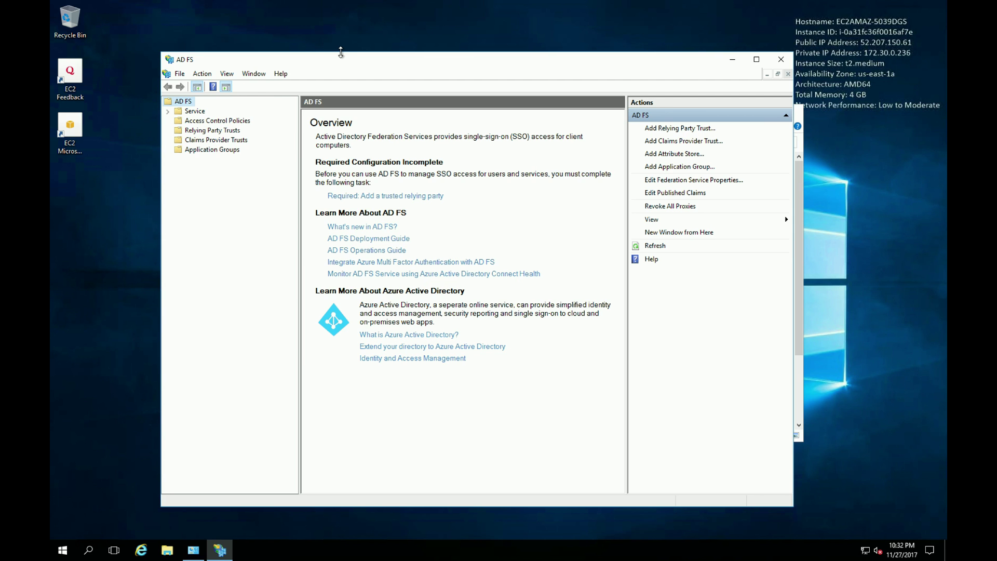
Step: Start a claims-aware relying party trust in the wizard, choosing to enter its data manually
{"action": "left_click", "coordinate": [213, 131]}
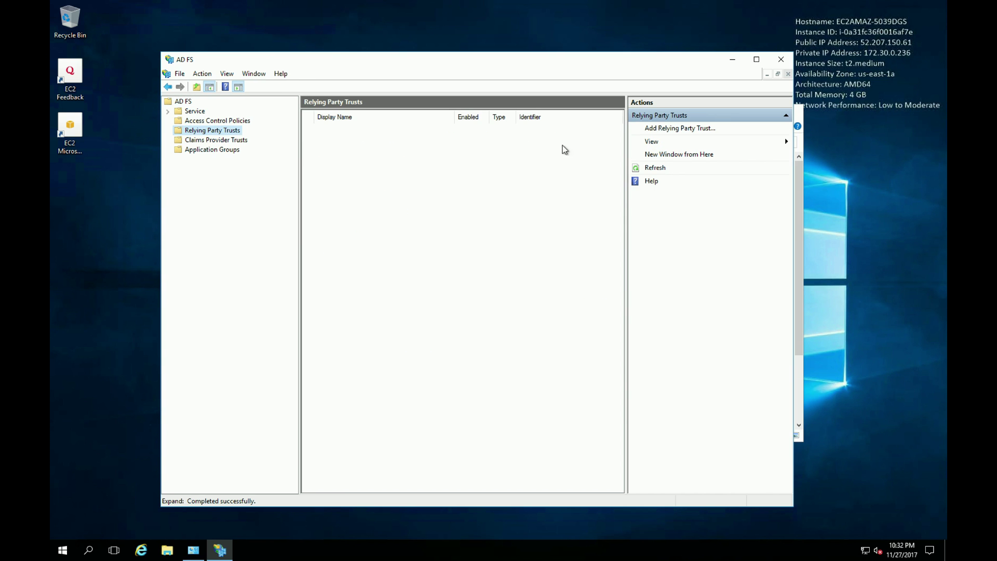
{"action": "left_click", "coordinate": [666, 129]}
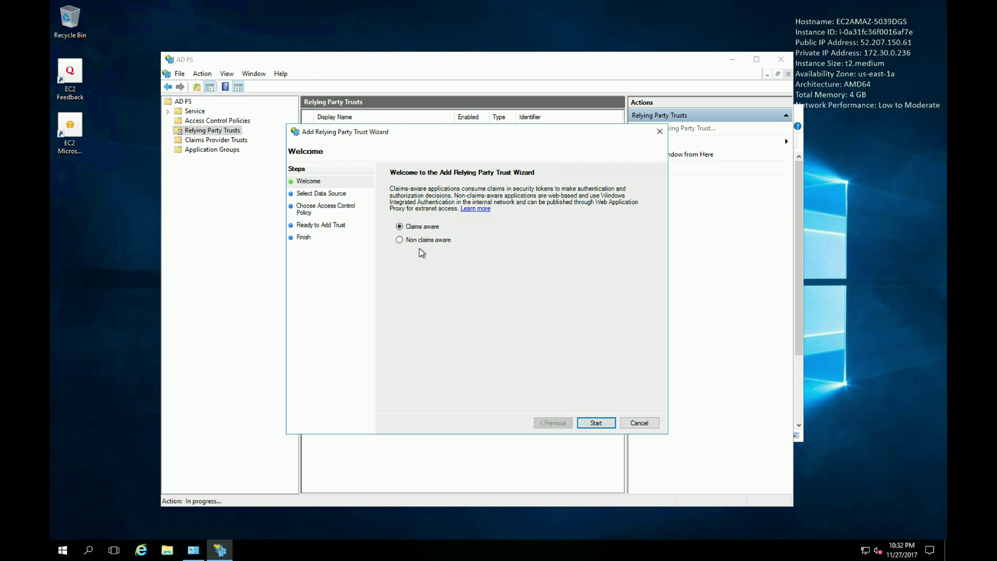
{"action": "left_click", "coordinate": [593, 424]}
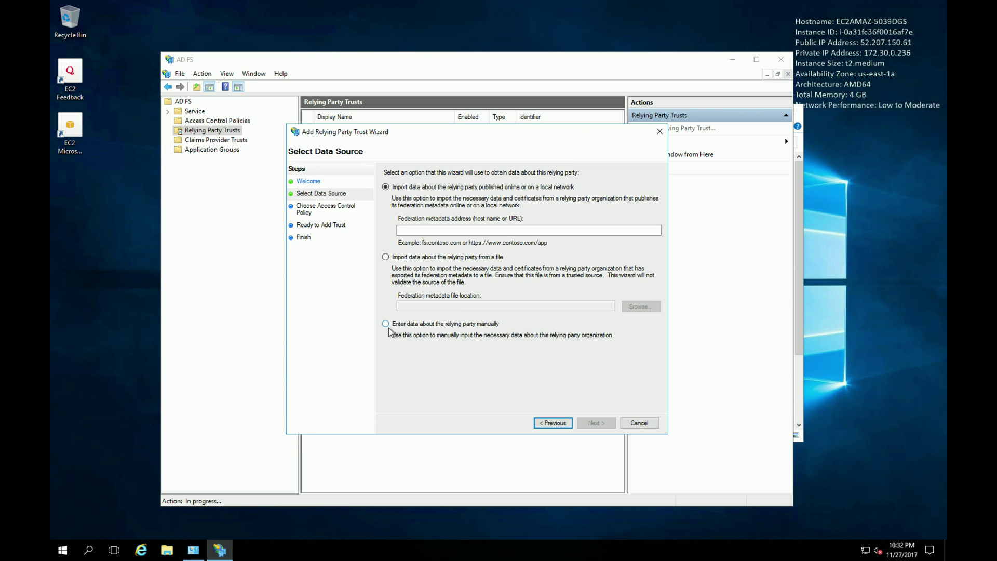
{"action": "left_click", "coordinate": [385, 324]}
{"action": "left_click", "coordinate": [595, 422]}
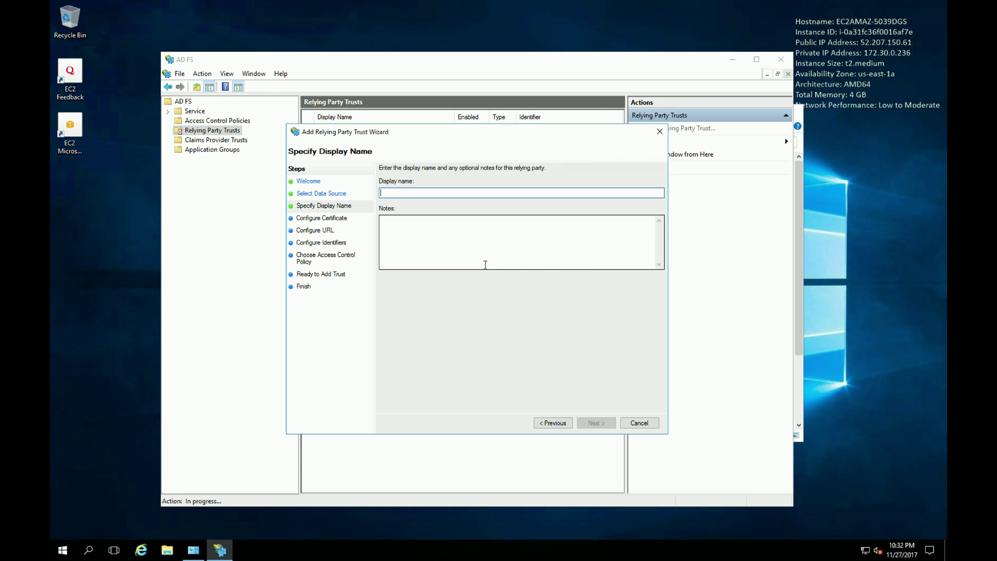
Step: Set the trust's display name to wso2is and skip the certificate step
{"action": "type", "text": "wso2is"}
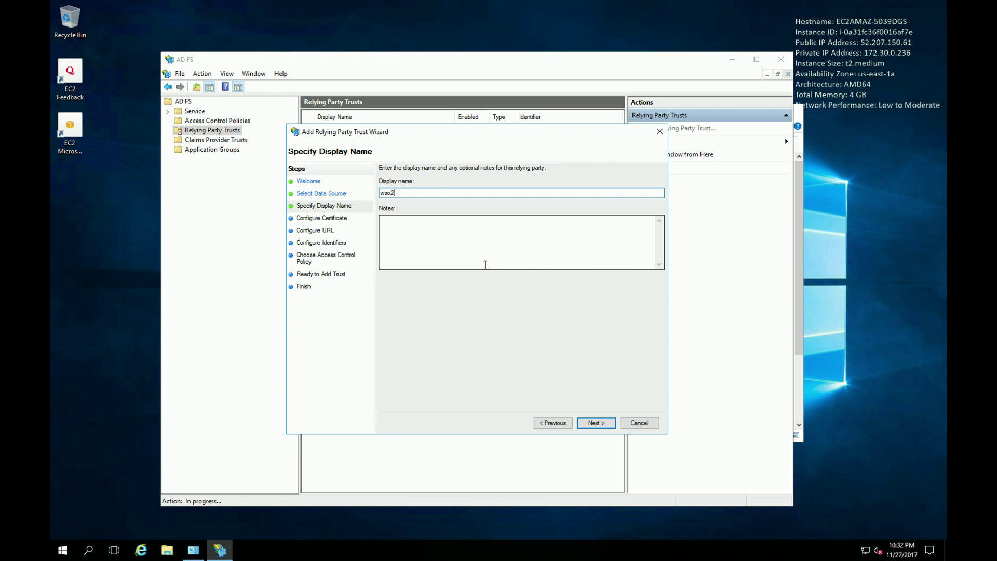
{"action": "left_click", "coordinate": [597, 423]}
{"action": "left_click", "coordinate": [602, 423]}
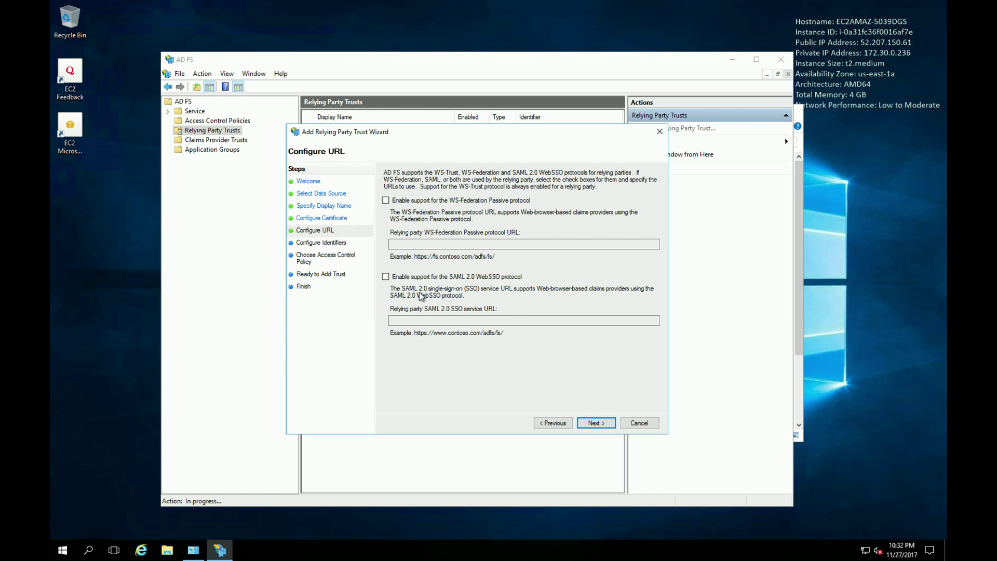
{"action": "left_click", "coordinate": [385, 277]}
{"action": "left_click", "coordinate": [416, 319]}
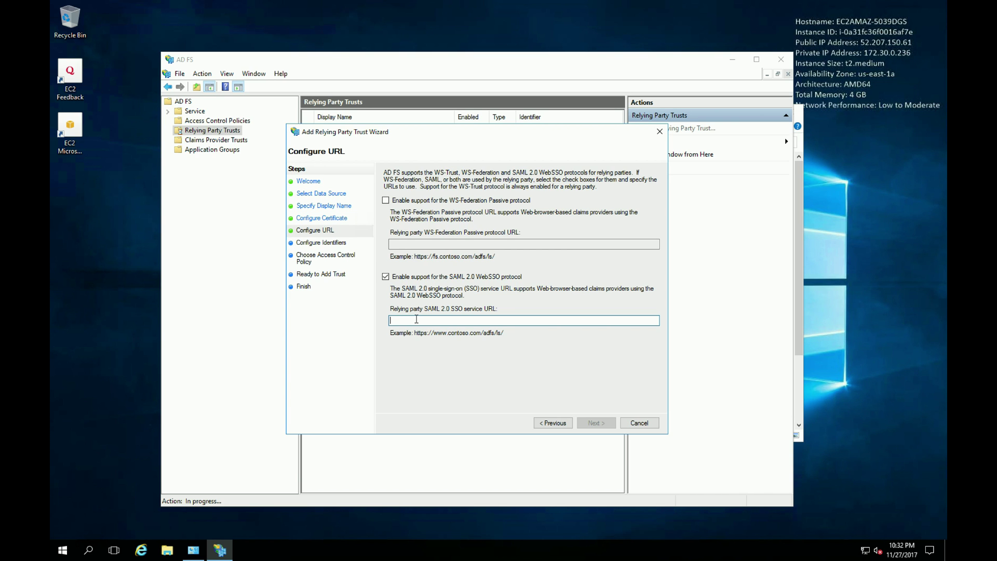
{"action": "type", "text": "https://localhos"}
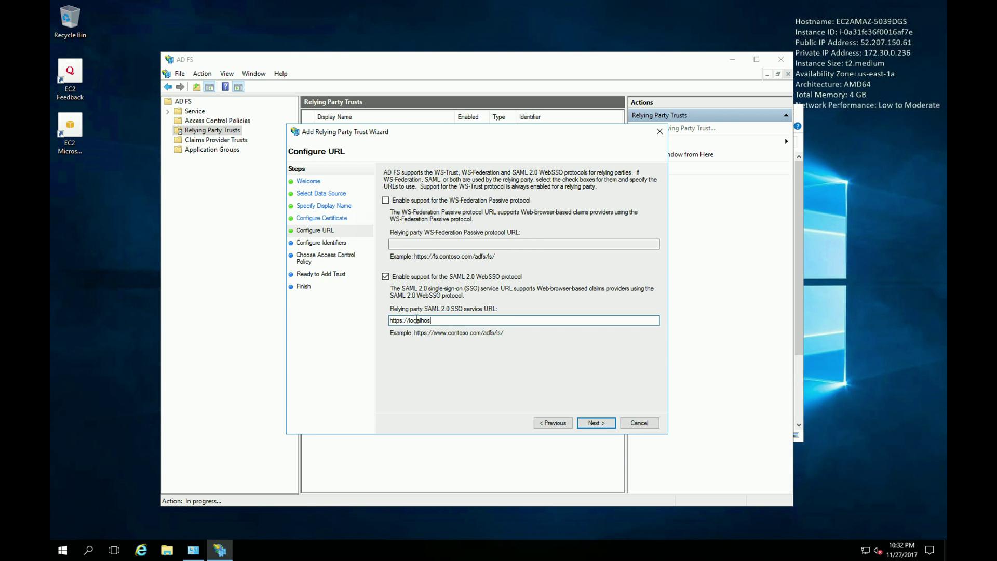
{"action": "type", "text": "t:9443/commonauth"}
Step: Add wso2is as the relying party trust identifier and continue
{"action": "left_click", "coordinate": [589, 425]}
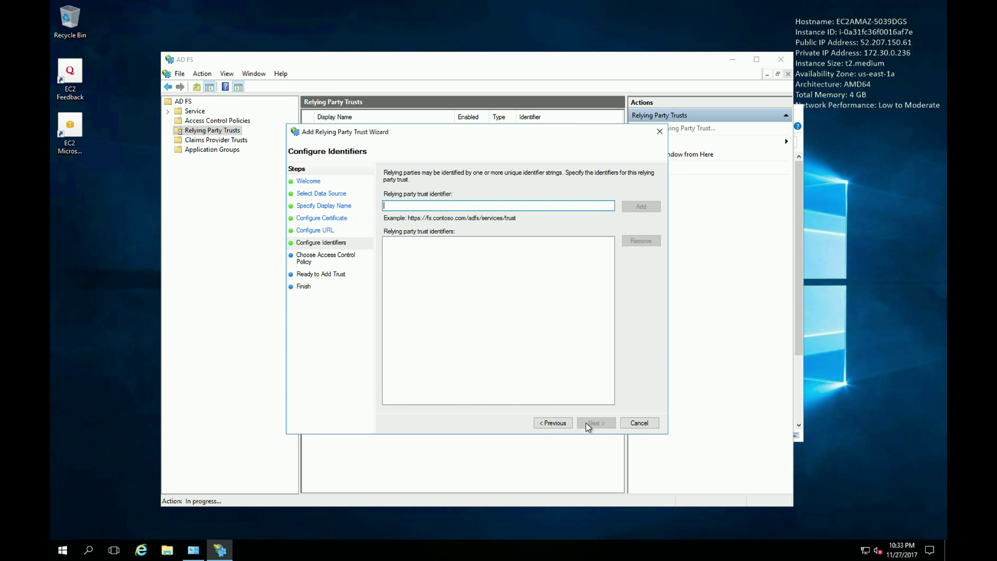
{"action": "type", "text": "wso2is"}
{"action": "left_click", "coordinate": [638, 209]}
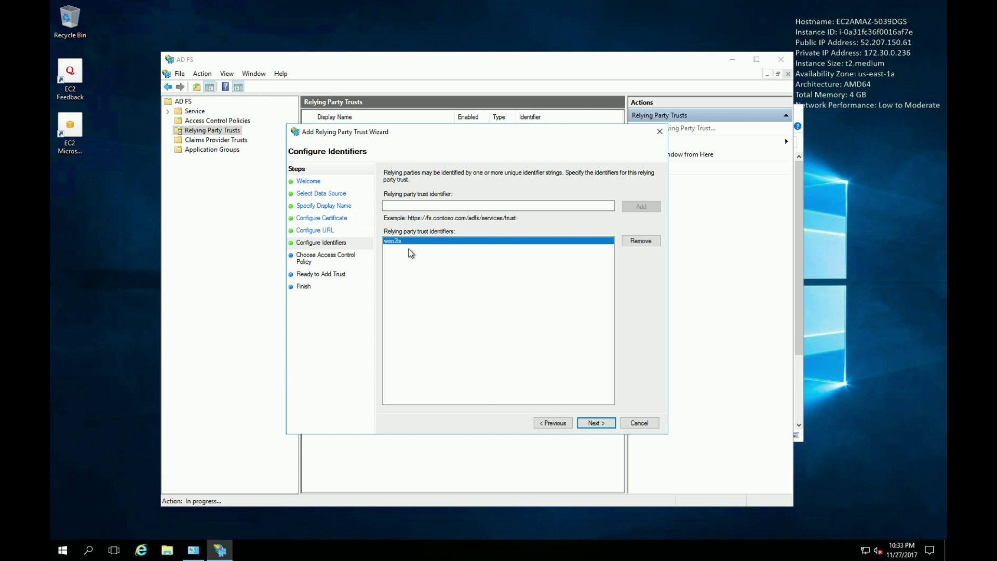
{"action": "left_click", "coordinate": [605, 423]}
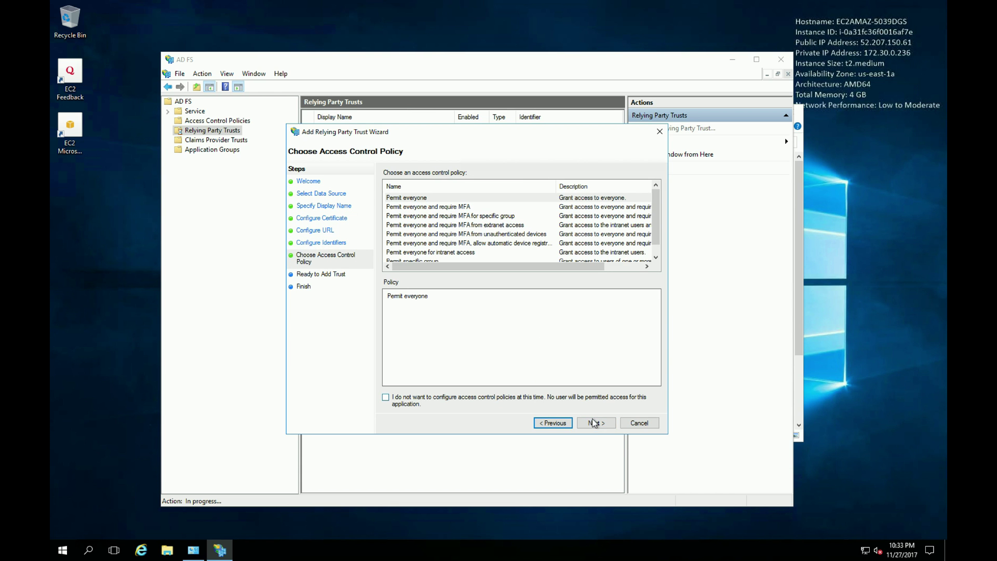
Step: Keep the Permit everyone policy, review the endpoints, claims, signature, encryption and identifiers, and add the trust
{"action": "left_click", "coordinate": [596, 423]}
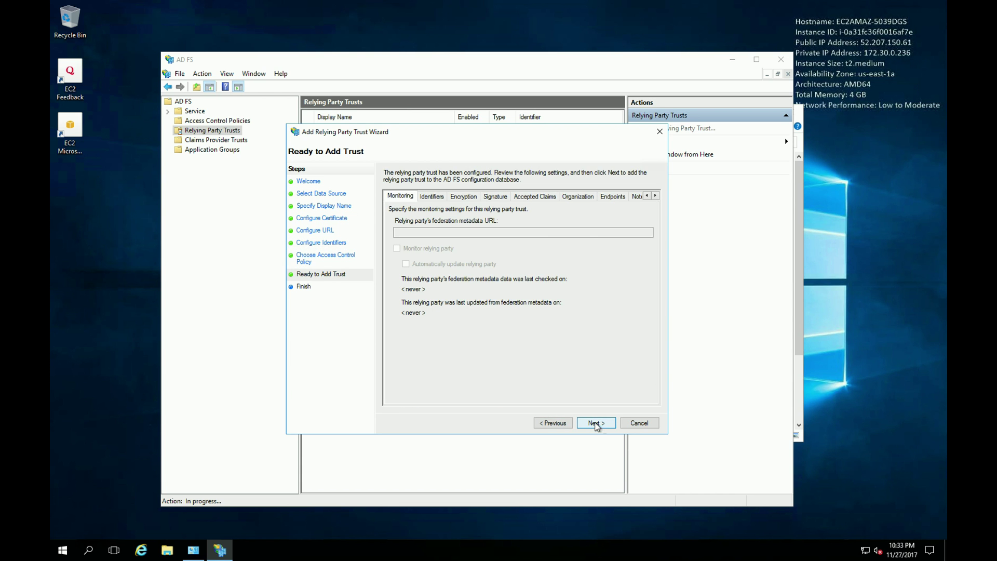
{"action": "left_click", "coordinate": [613, 197]}
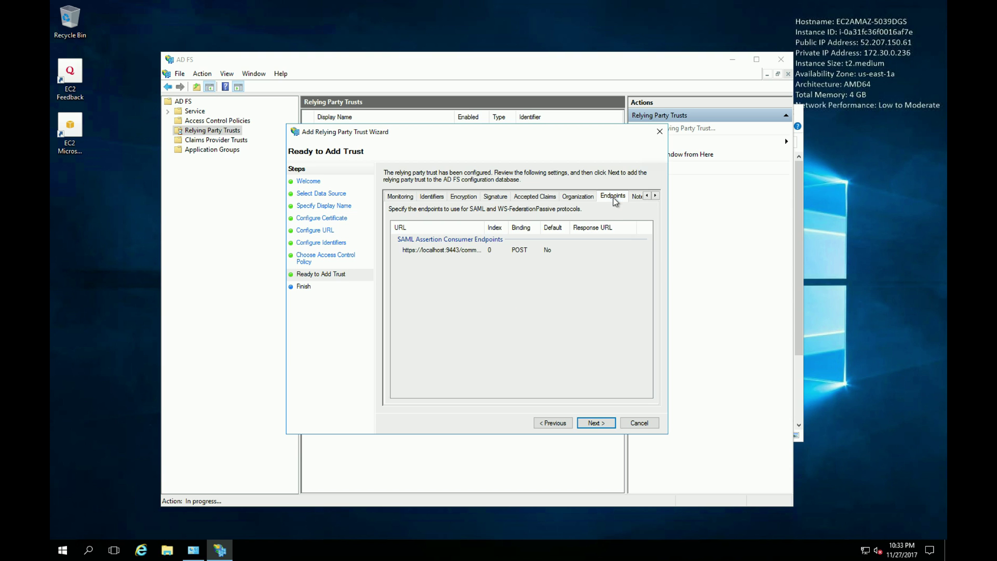
{"action": "left_click", "coordinate": [554, 200]}
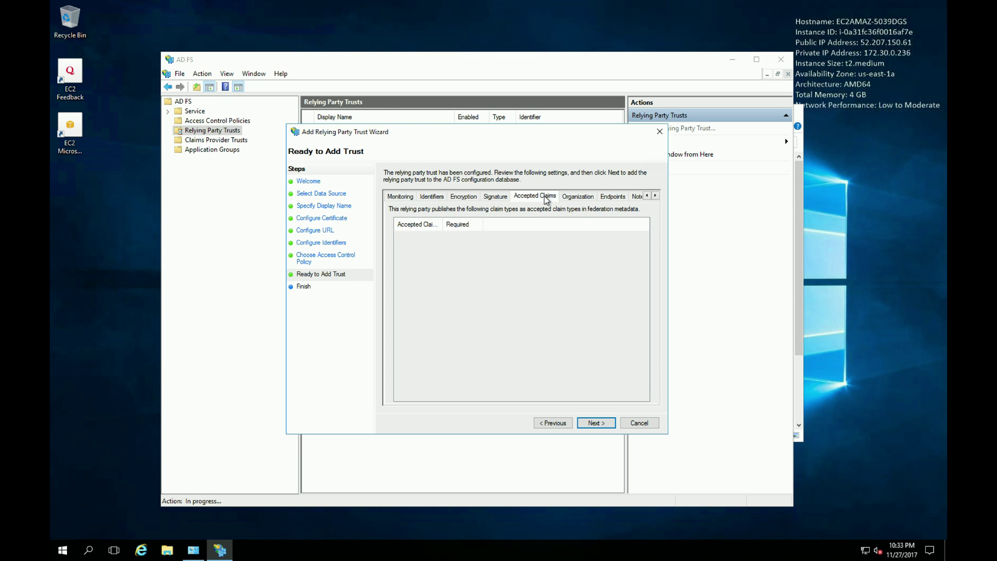
{"action": "left_click", "coordinate": [497, 201]}
{"action": "left_click", "coordinate": [455, 201]}
{"action": "left_click", "coordinate": [434, 198]}
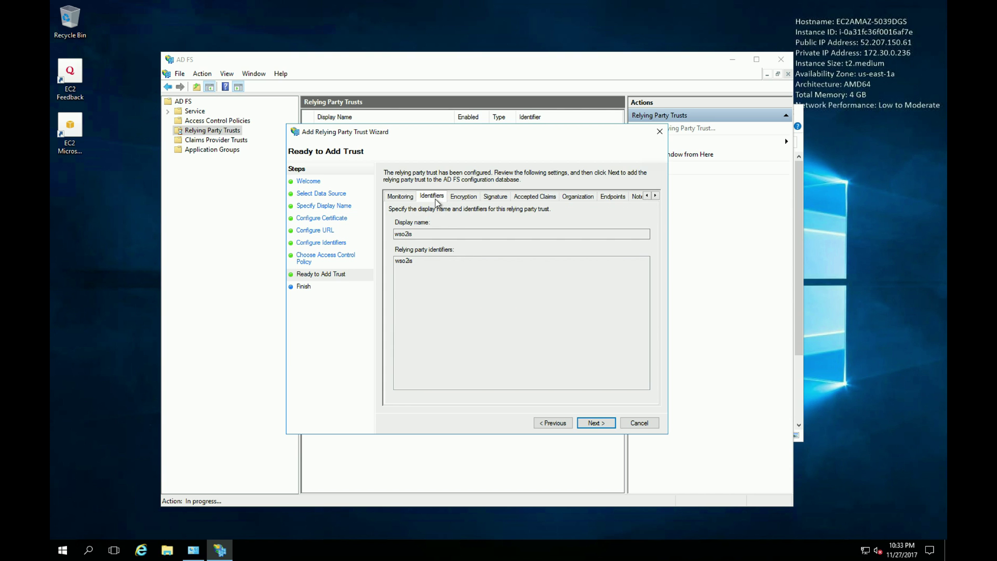
{"action": "left_click", "coordinate": [607, 424]}
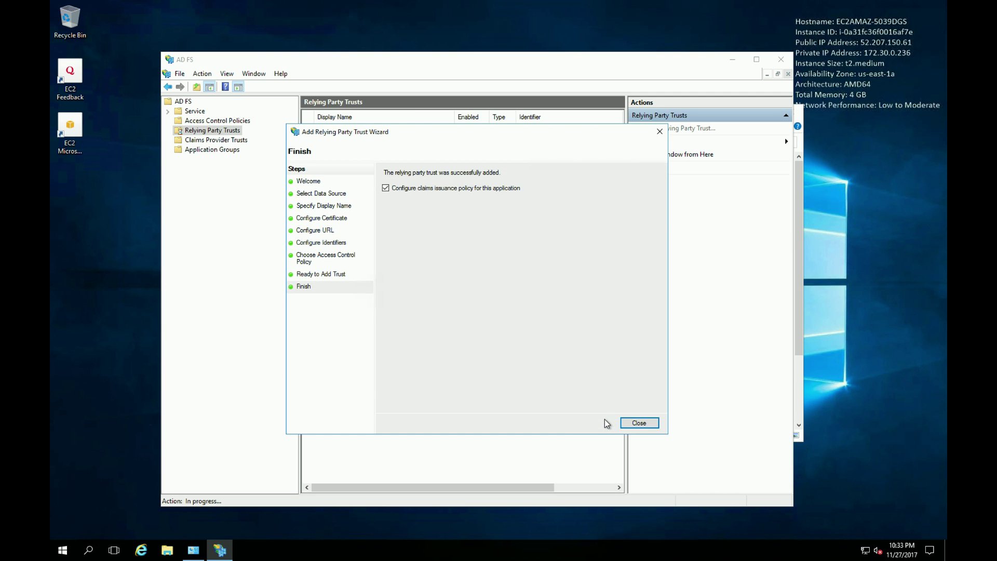
Step: Close the wizard and edit the claim issuance policy of the wso2is trust
{"action": "left_click", "coordinate": [638, 424]}
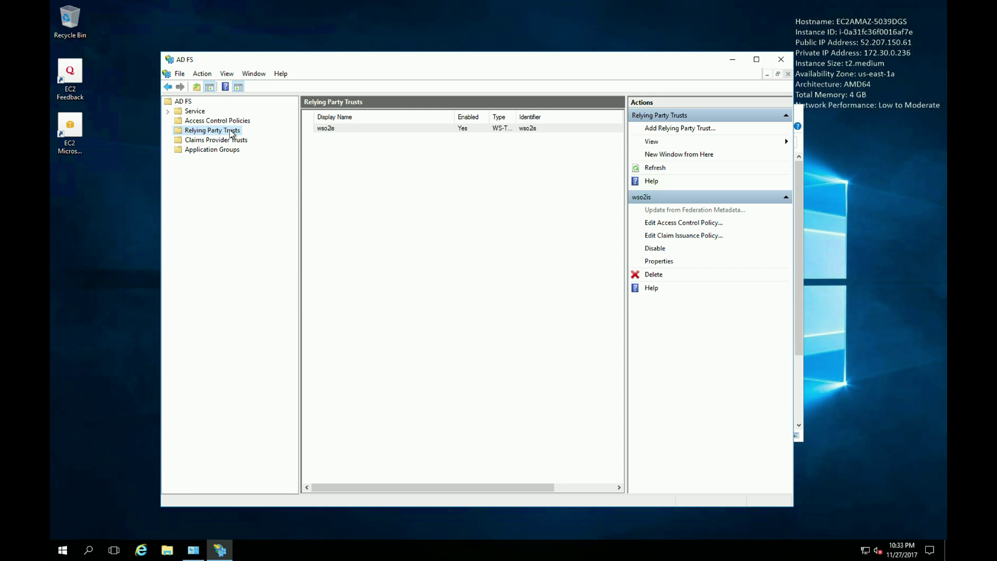
{"action": "left_click", "coordinate": [324, 130]}
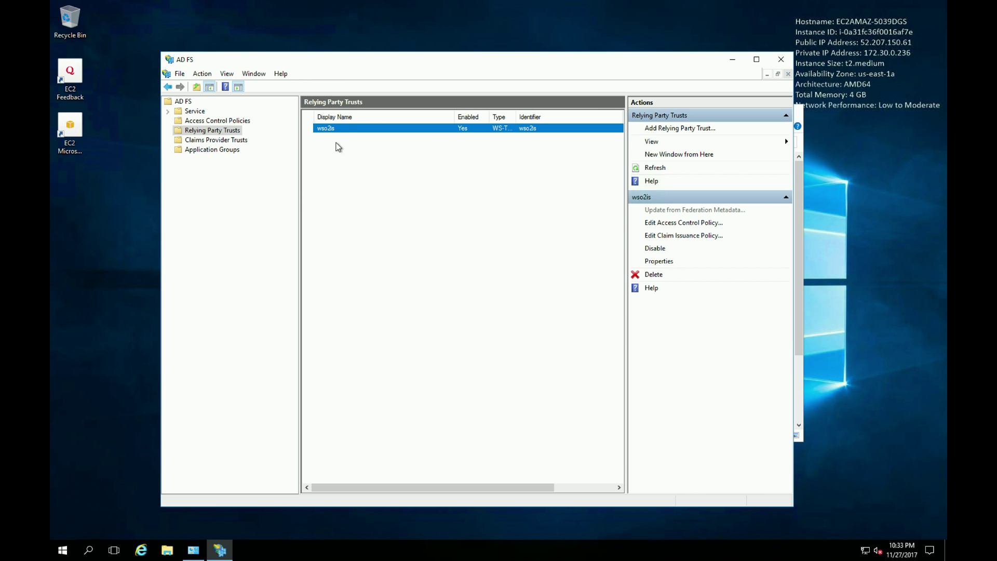
{"action": "left_click", "coordinate": [685, 237]}
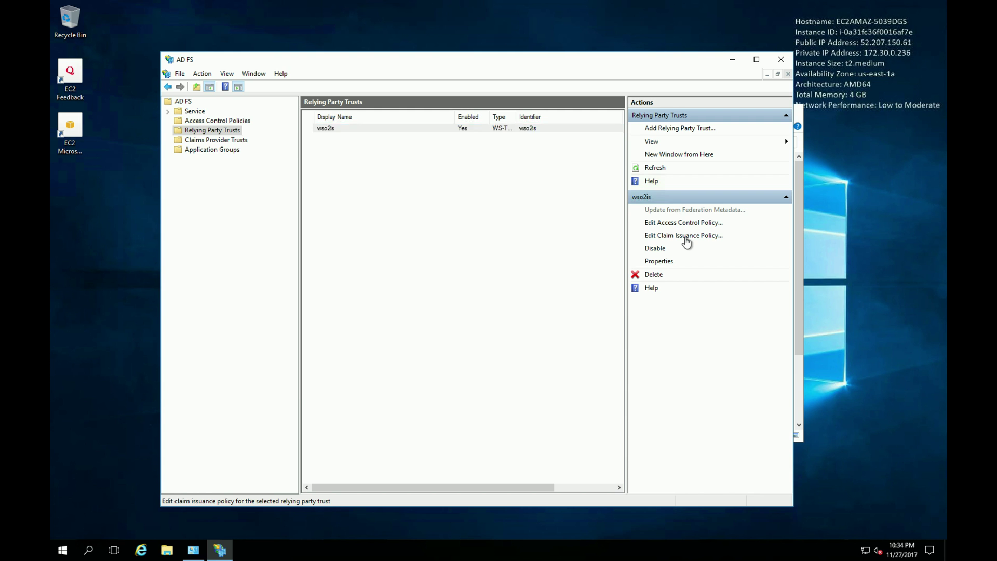
Step: Create an LDAP claim rule wso2isclaimrule mapping E-Mail-Addresses to outgoing Name ID
{"action": "left_click", "coordinate": [195, 364]}
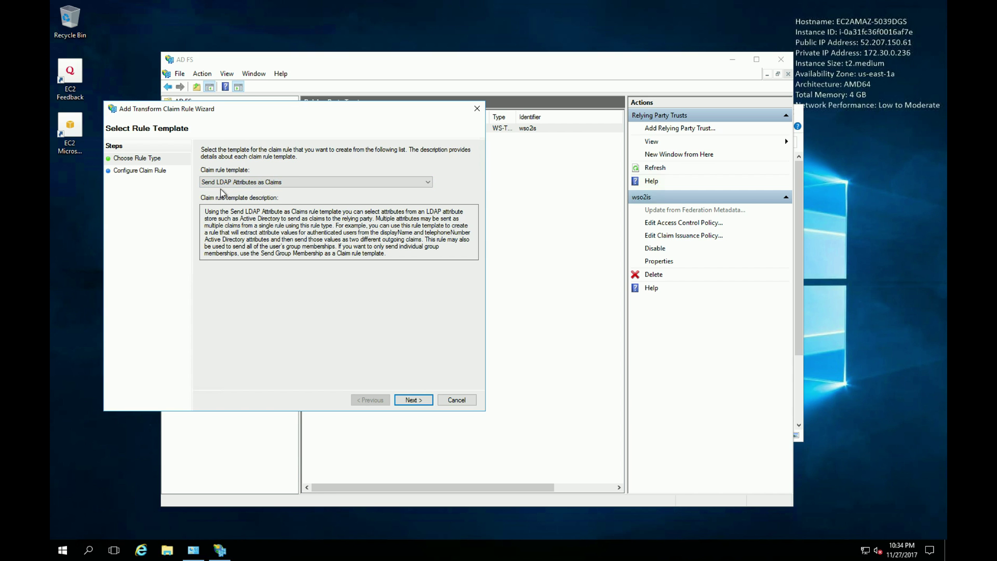
{"action": "left_click", "coordinate": [414, 400]}
{"action": "type", "text": "wso2isclaimrule"}
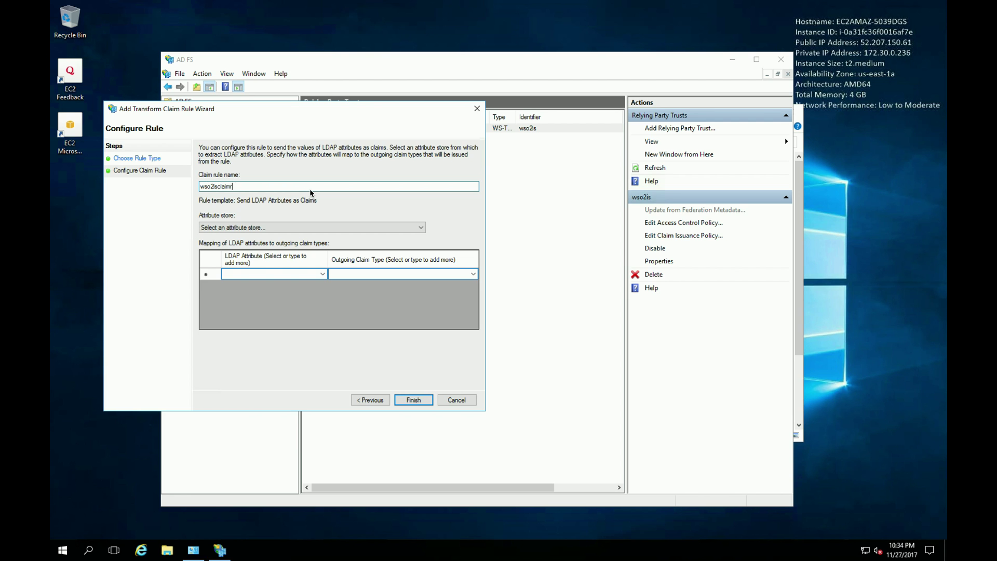
{"action": "left_click", "coordinate": [322, 275]}
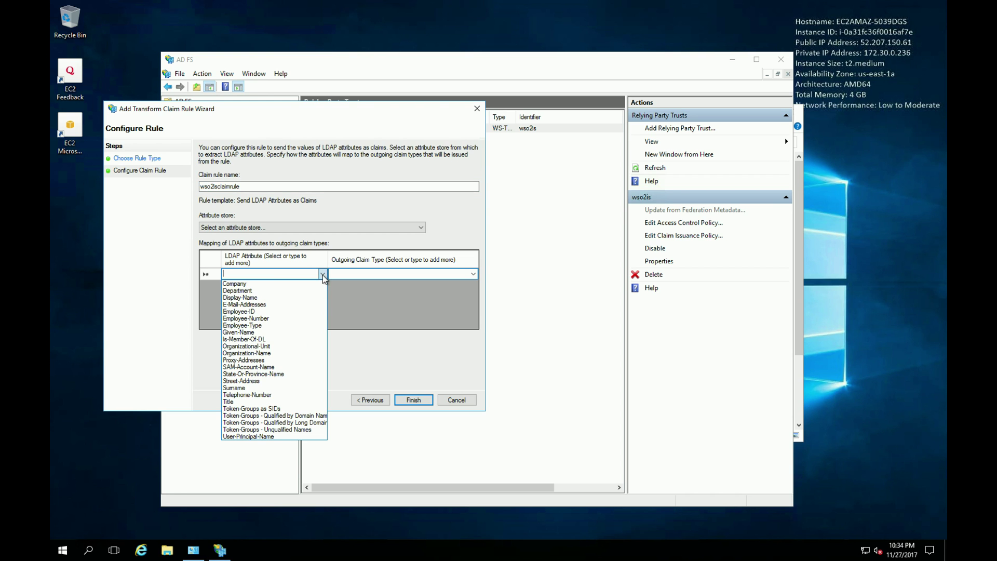
{"action": "left_click", "coordinate": [285, 306]}
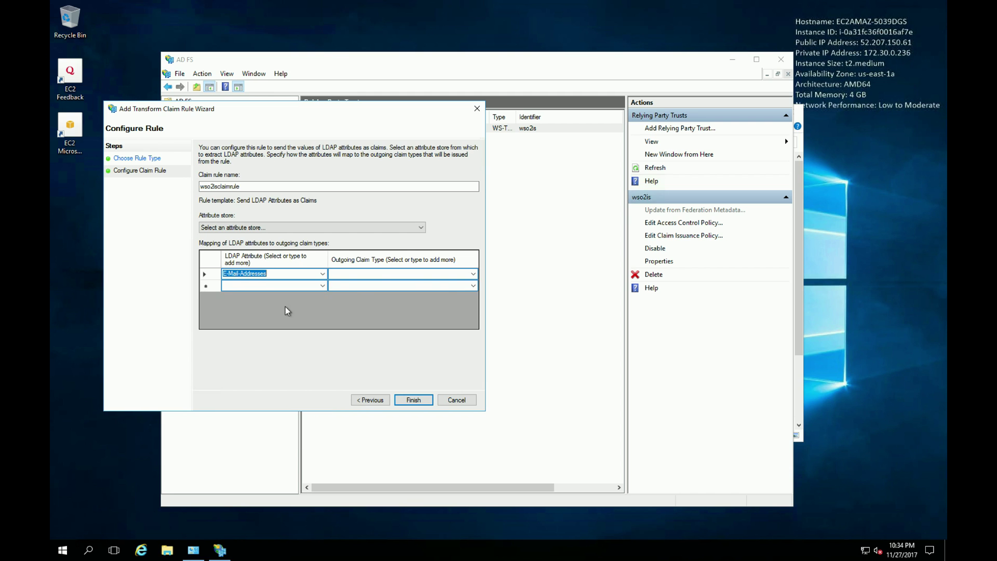
{"action": "left_click", "coordinate": [474, 276]}
{"action": "left_click", "coordinate": [474, 276]}
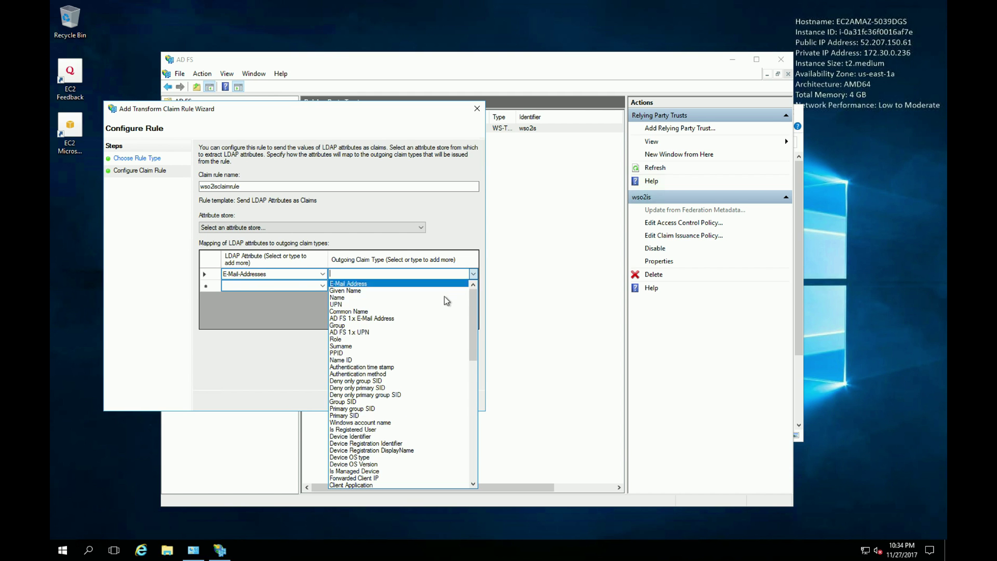
{"action": "left_click", "coordinate": [437, 360]}
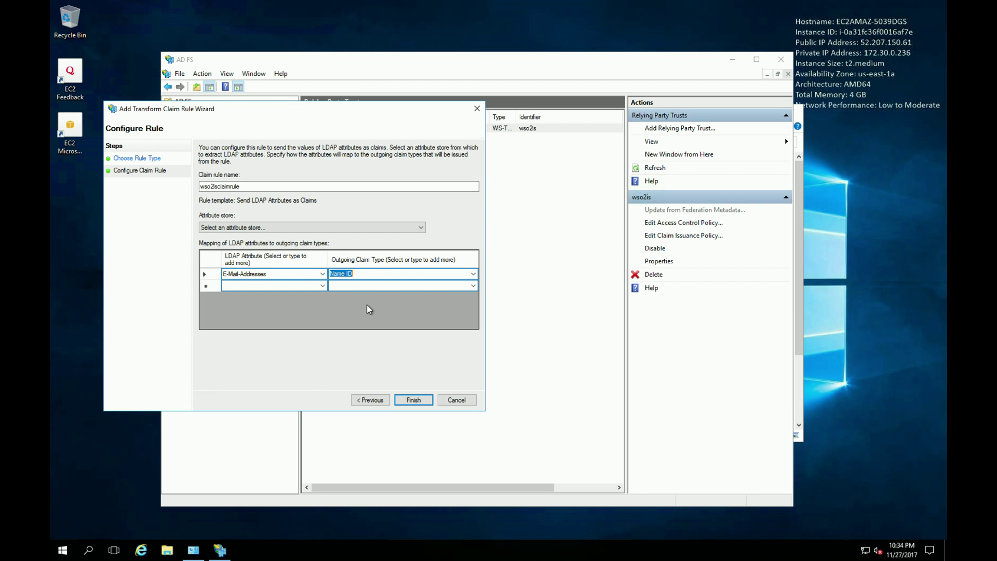
Step: Set the rule's attribute store to Active Directory, finish it, and apply the policy
{"action": "left_click", "coordinate": [408, 399]}
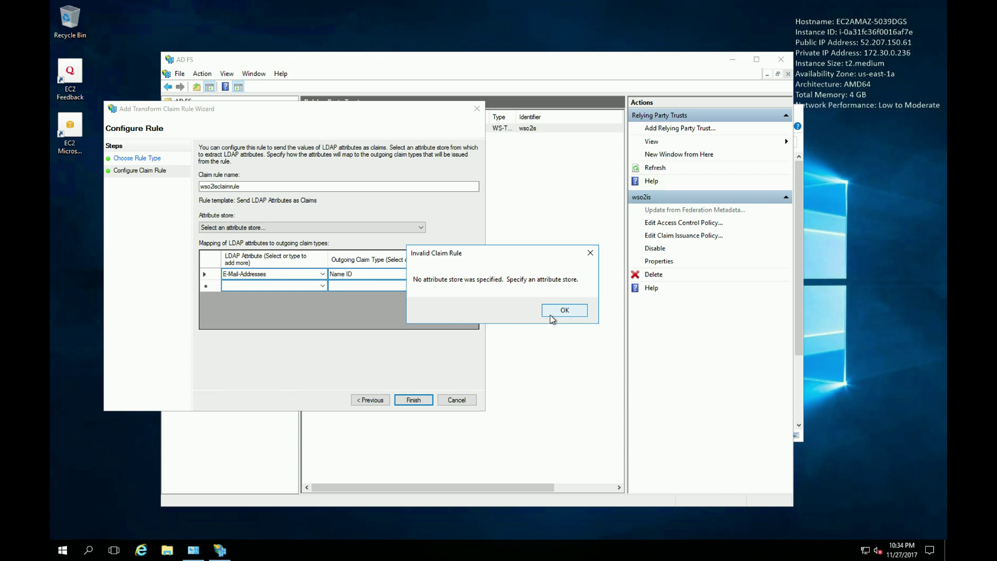
{"action": "left_click", "coordinate": [565, 310]}
{"action": "left_click", "coordinate": [420, 228]}
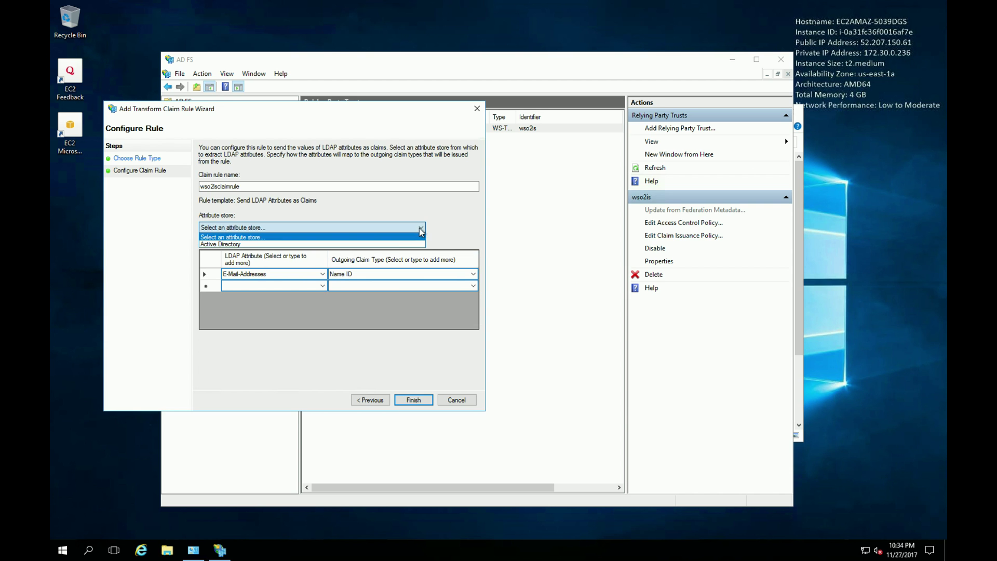
{"action": "left_click", "coordinate": [409, 245]}
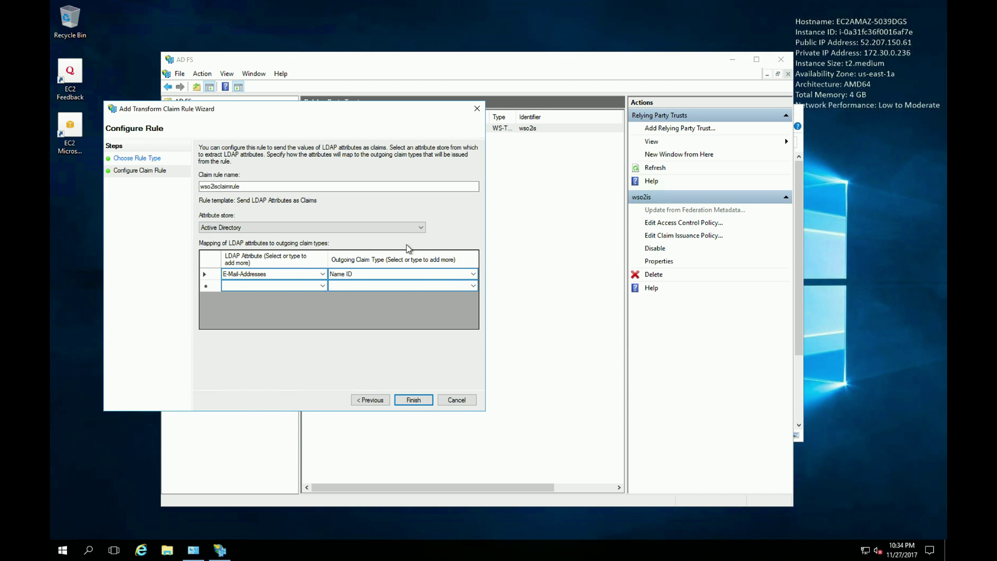
{"action": "left_click", "coordinate": [414, 400]}
{"action": "left_click", "coordinate": [401, 394]}
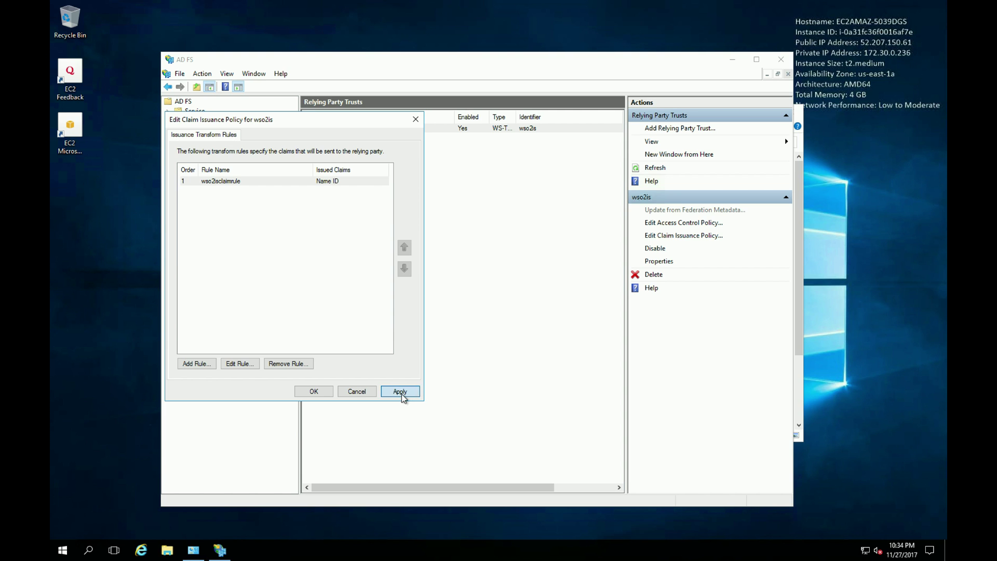
{"action": "left_click", "coordinate": [323, 394]}
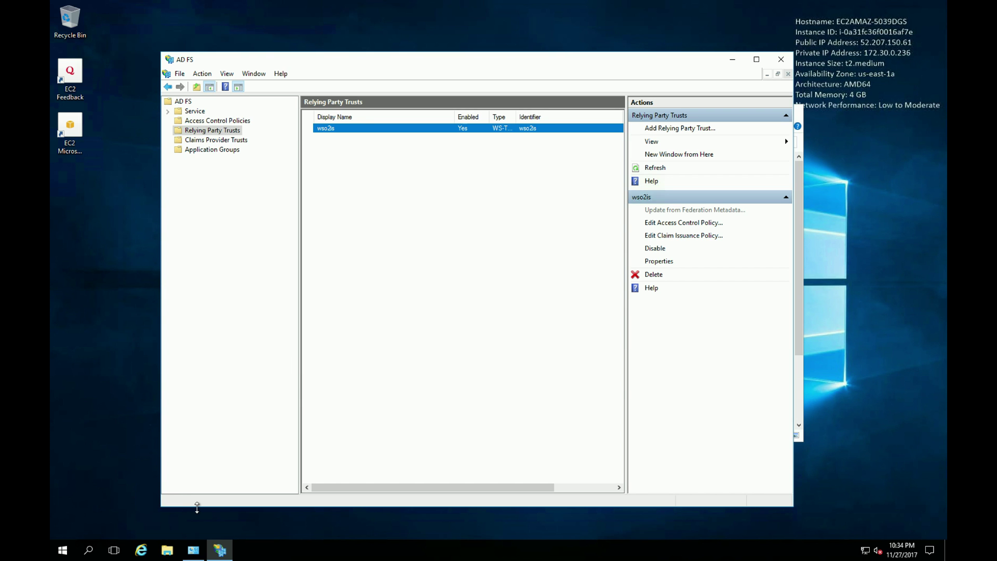
{"action": "left_click", "coordinate": [68, 550]}
Step: Check the demo user's e-mail and logon names in Active Directory Users and Computers, then close it
{"action": "left_click", "coordinate": [238, 329]}
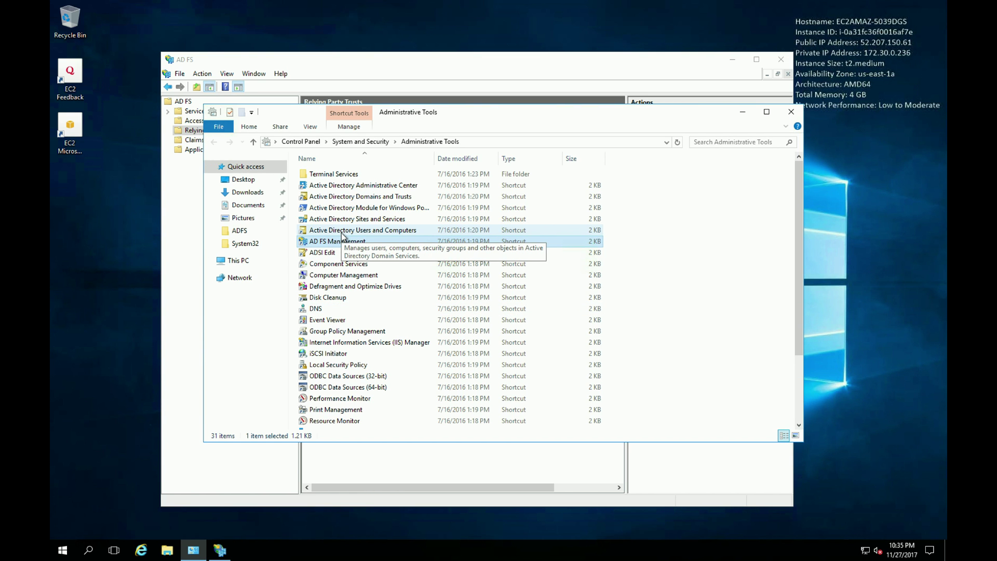
{"action": "double_click", "coordinate": [342, 231]}
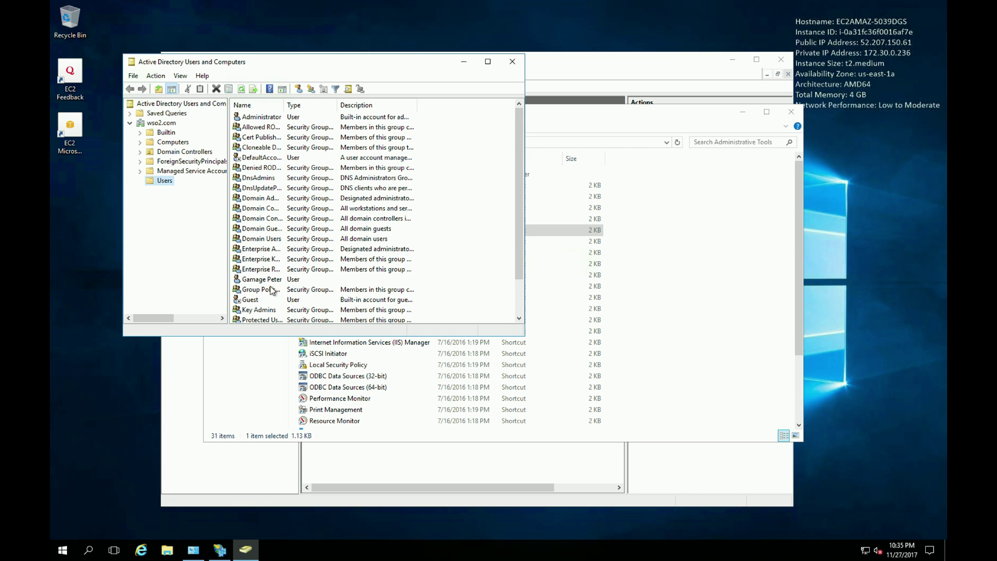
{"action": "left_click", "coordinate": [268, 282]}
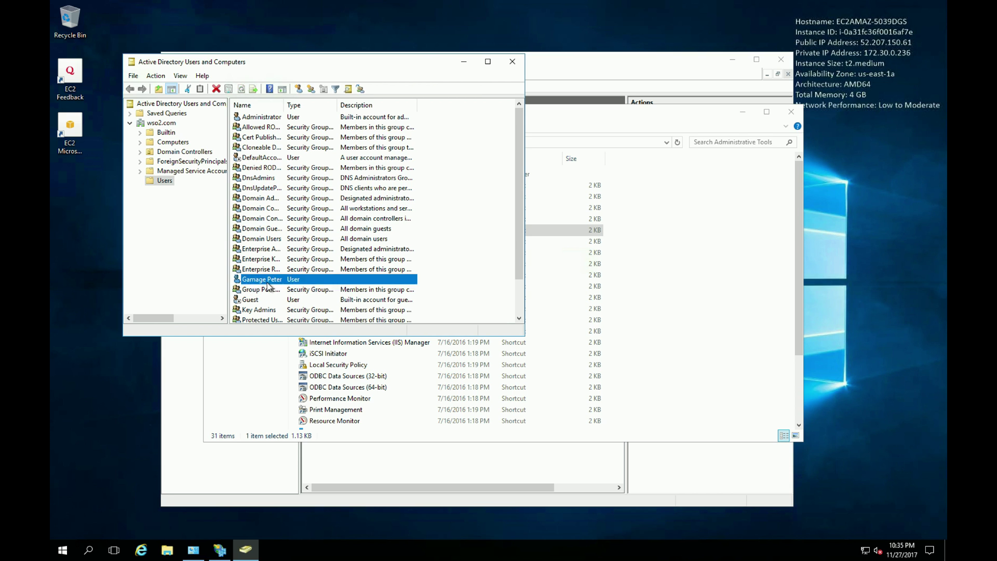
{"action": "double_click", "coordinate": [268, 282]}
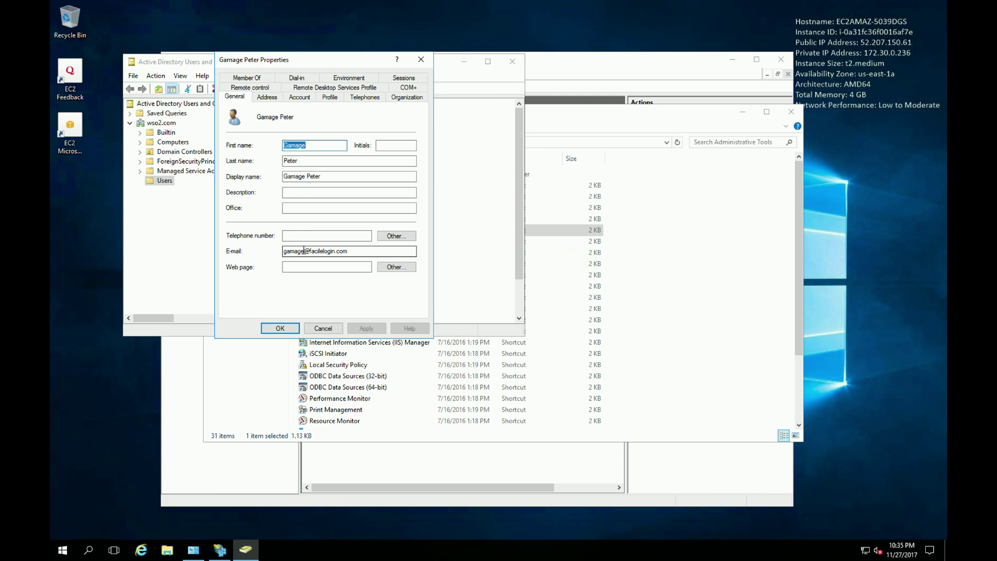
{"action": "left_click", "coordinate": [298, 97]}
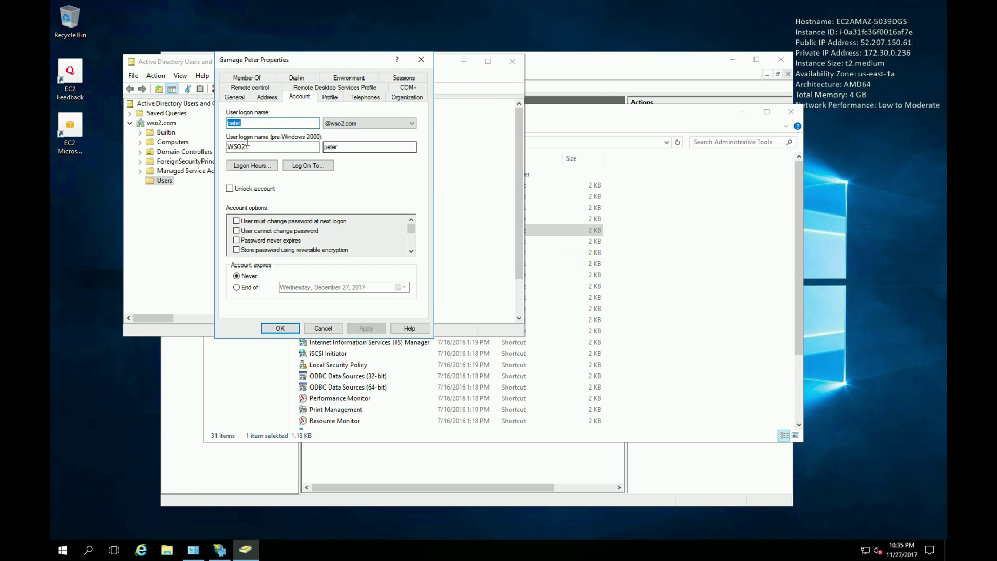
{"action": "left_click", "coordinate": [421, 60]}
{"action": "left_click", "coordinate": [509, 63]}
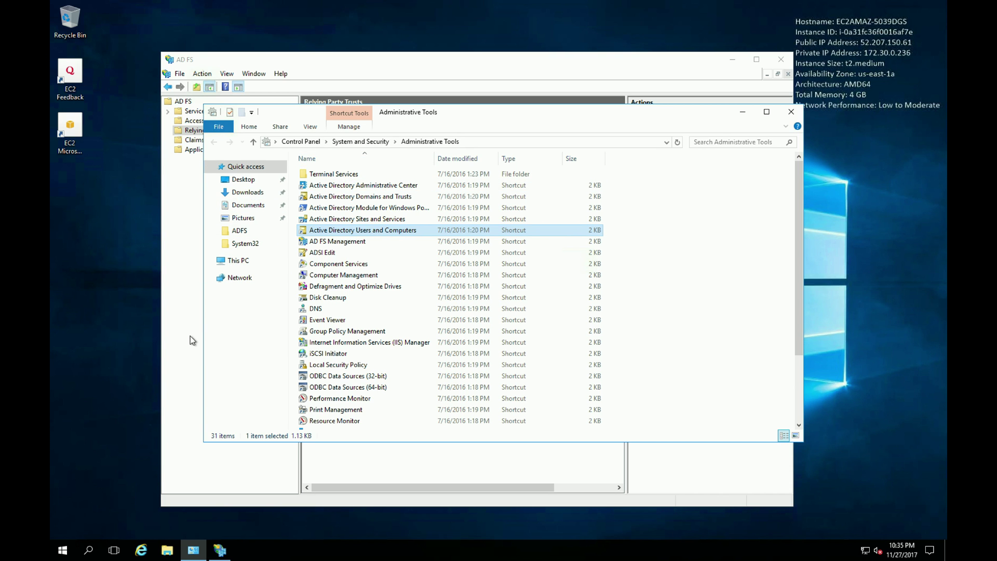
Step: Switch to the Mac's first iTerm2 bash session, then over to Firefox showing wso2.com
{"action": "key", "text": "ctrl+Left"}
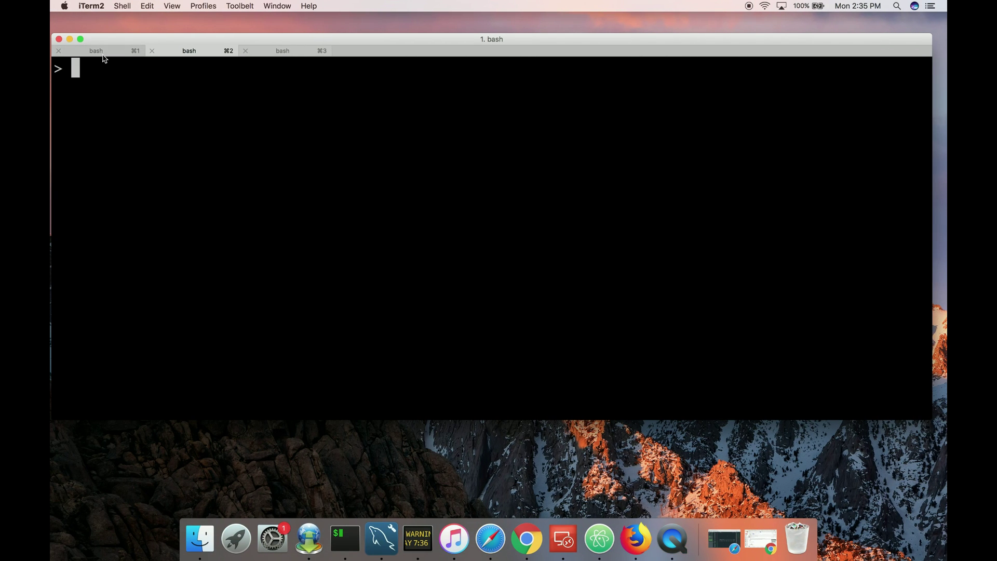
{"action": "key", "text": "super+1"}
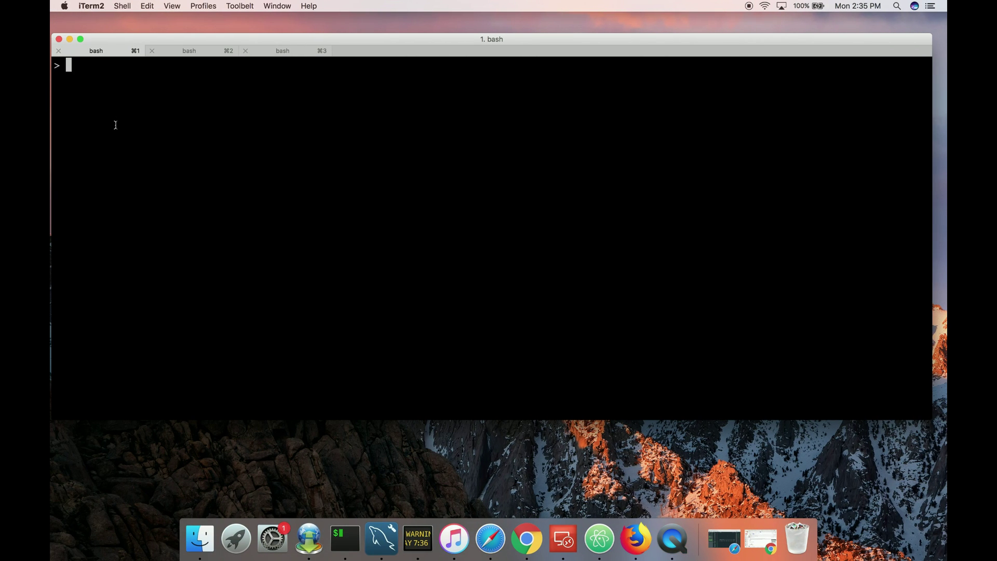
{"action": "key", "text": "ctrl+Left"}
{"action": "key", "text": "ctrl+Right"}
{"action": "key", "text": "ctrl+Right"}
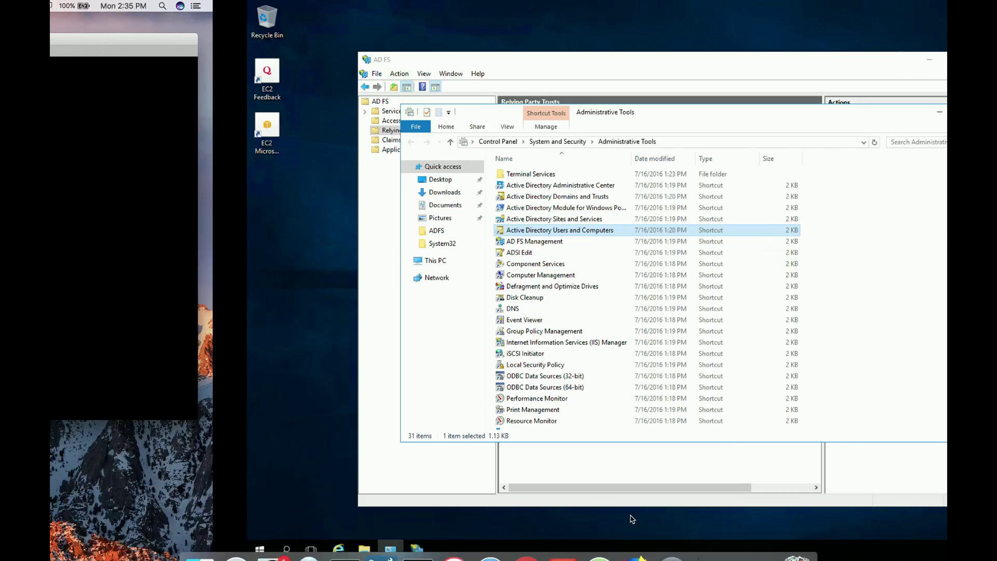
{"action": "key", "text": "ctrl+Left"}
{"action": "key", "text": "ctrl+Left"}
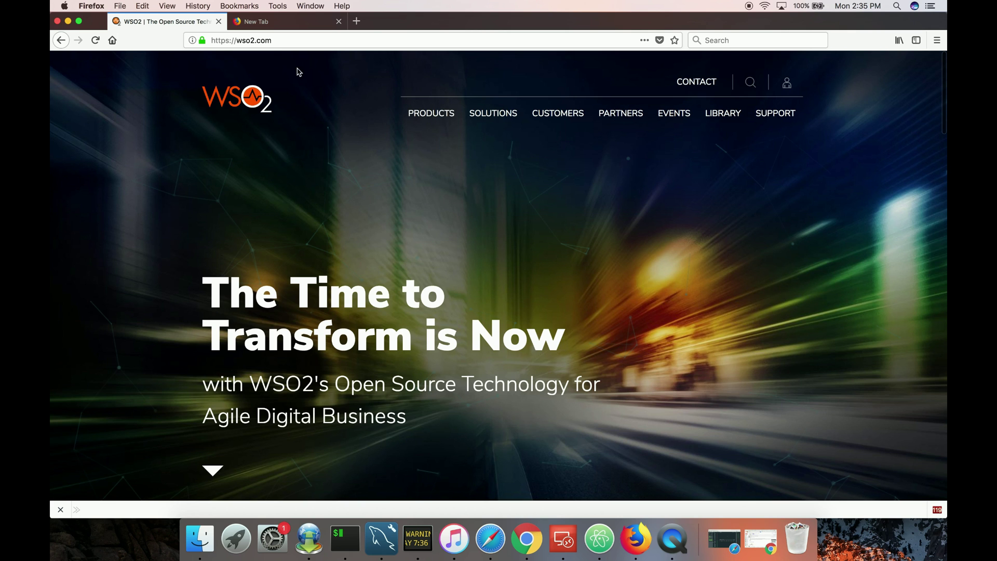
Step: Open Identity & Access Management from wso2.com's PRODUCTS menu, then return to iTerm2
{"action": "mouse_move", "coordinate": [418, 117]}
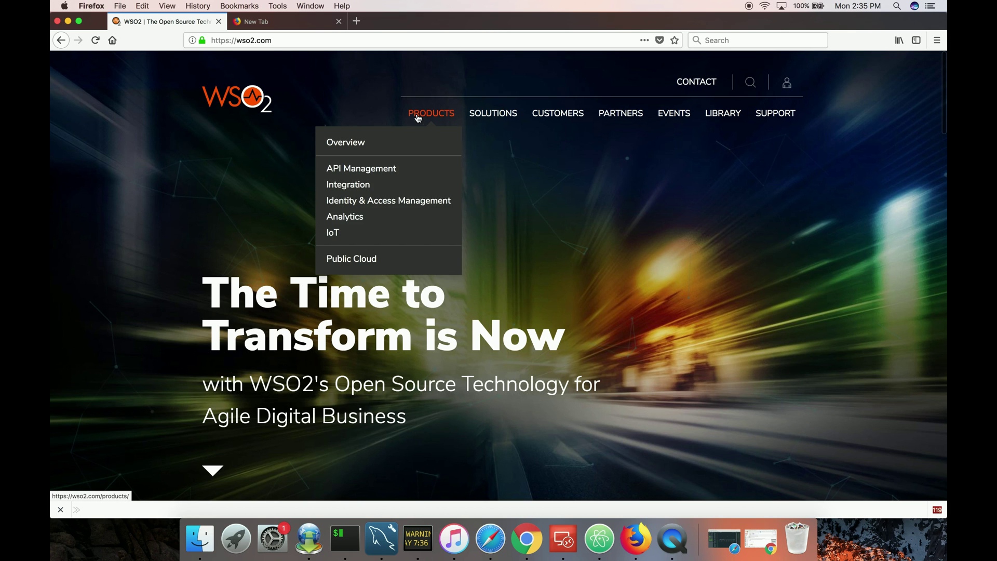
{"action": "left_click", "coordinate": [369, 202]}
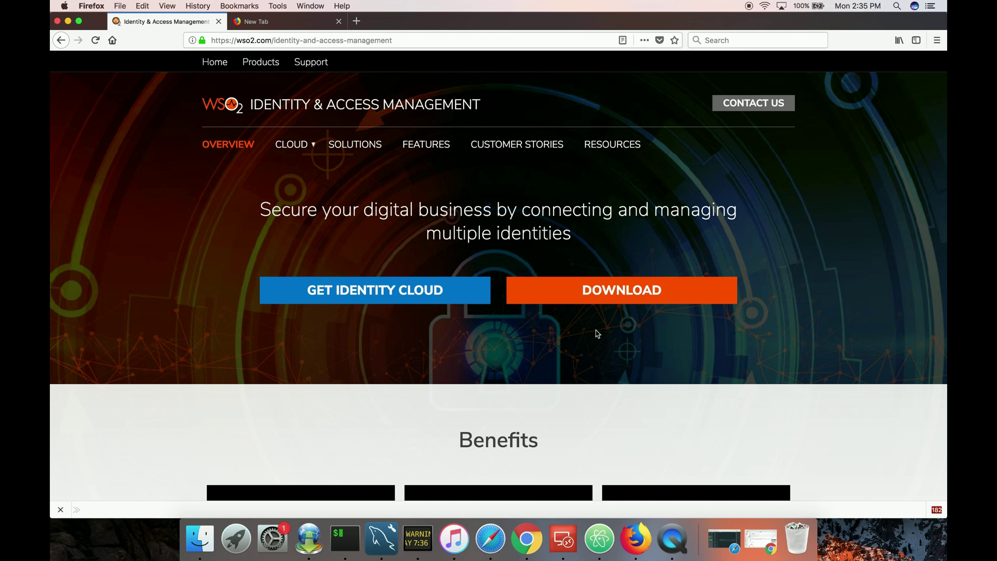
{"action": "key", "text": "ctrl+Right"}
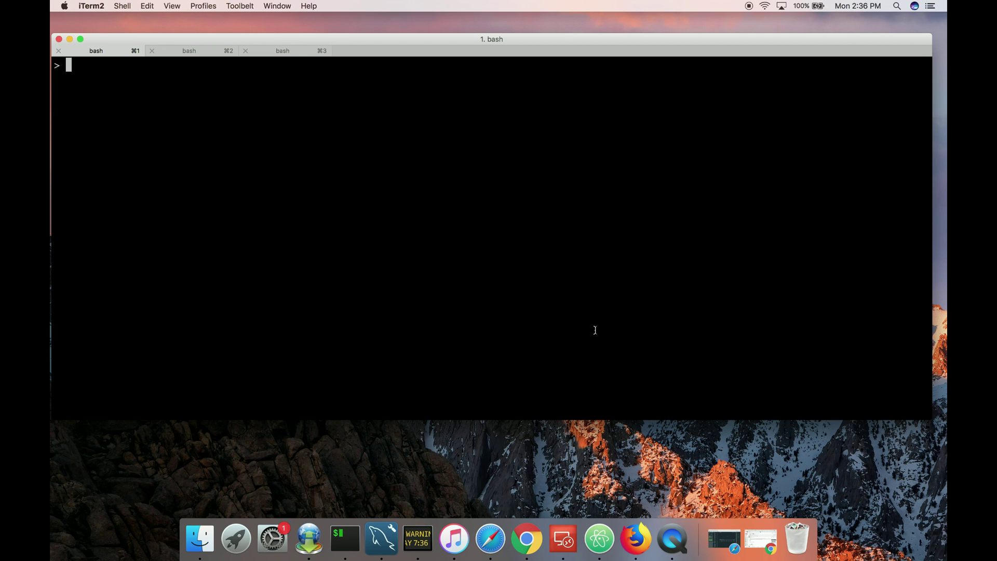
Step: Confirm with pwd that the terminal is in the wso2is-5.3.0/bin directory
{"action": "key", "text": "Return"}
{"action": "key", "text": "Return"}
{"action": "type", "text": "pwd"}
{"action": "key", "text": "Return"}
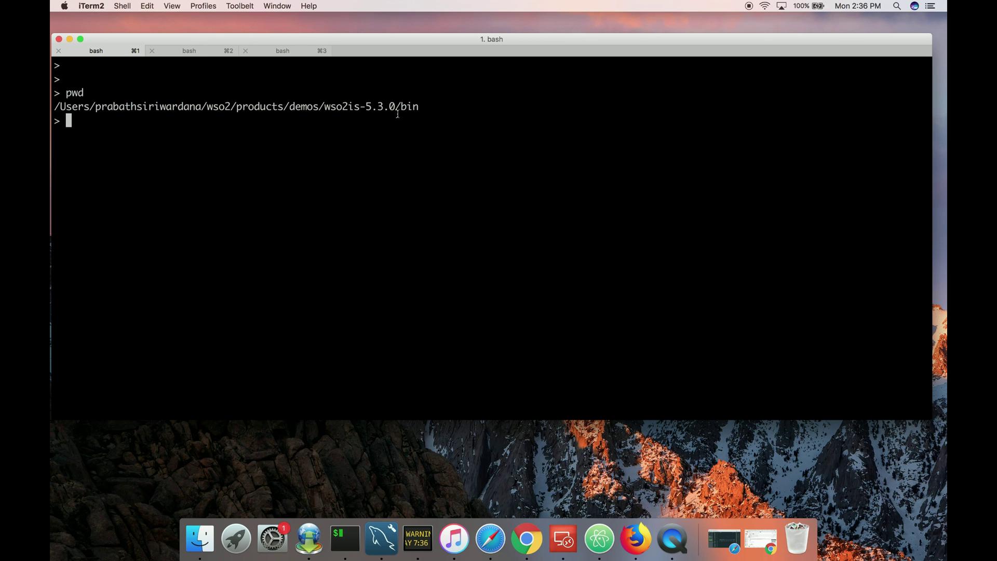
Step: Run sh wso2server.sh to start WSO2 Identity Server with -Xms256m -Xmx1024m memory options
{"action": "type", "text": "sh wso2s"}
{"action": "key", "text": "Tab"}
{"action": "type", "text": "s"}
{"action": "key", "text": "Tab"}
{"action": "key", "text": "Return"}
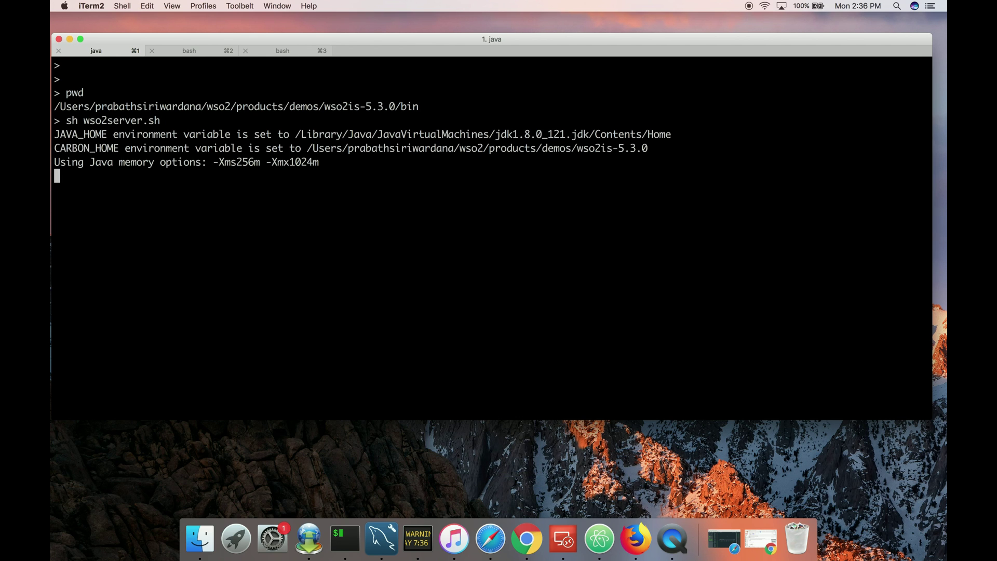
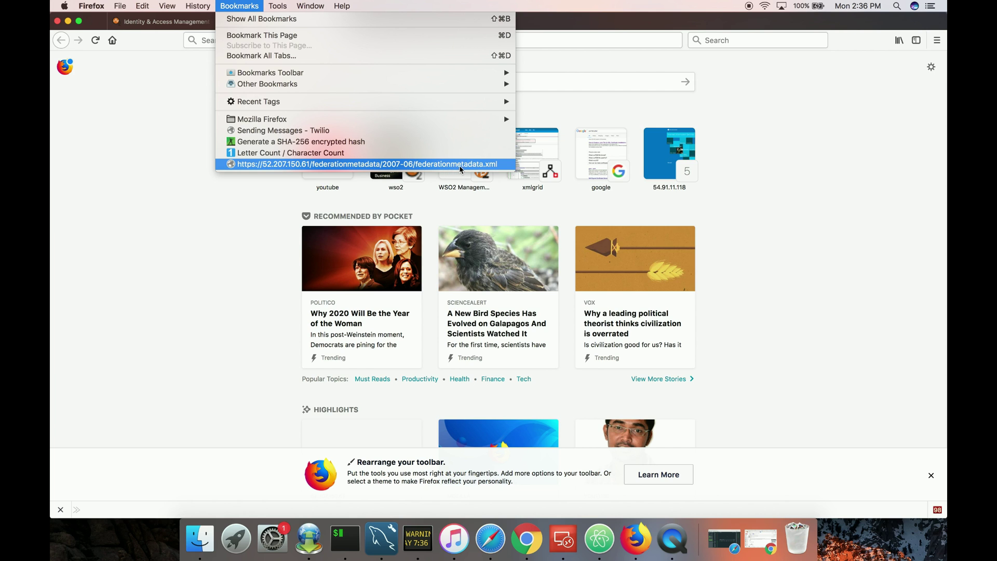
Step: Download federationmetadata.xml from the ADFS bookmark, then load xmlgrid.net in a new tab
{"action": "left_click", "coordinate": [360, 164]}
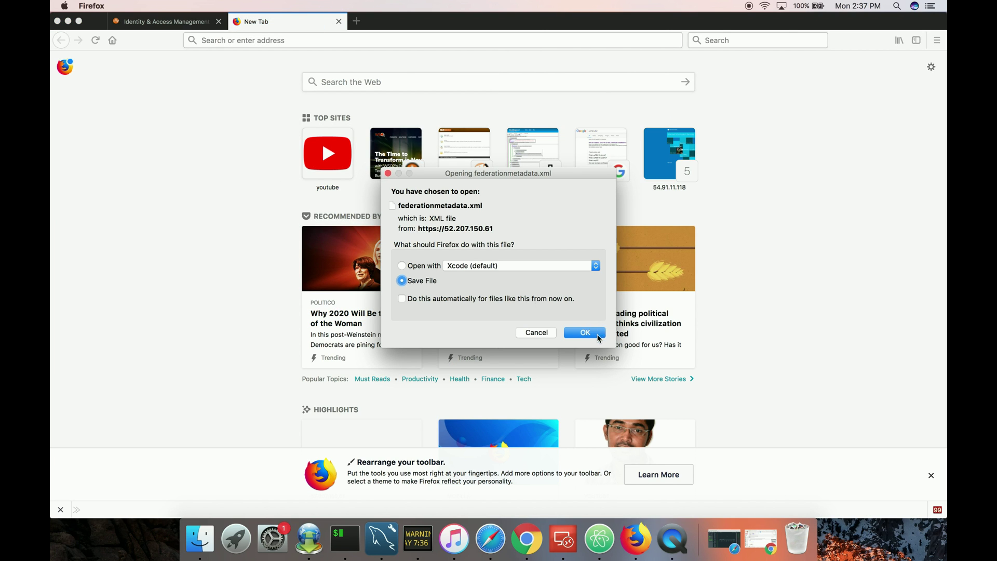
{"action": "left_click", "coordinate": [596, 336]}
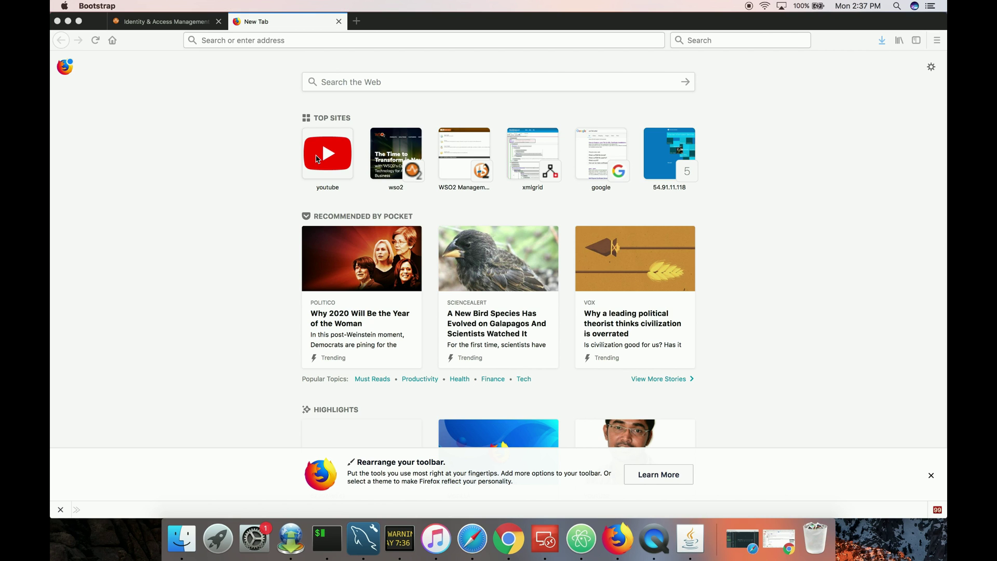
{"action": "left_click", "coordinate": [356, 20]}
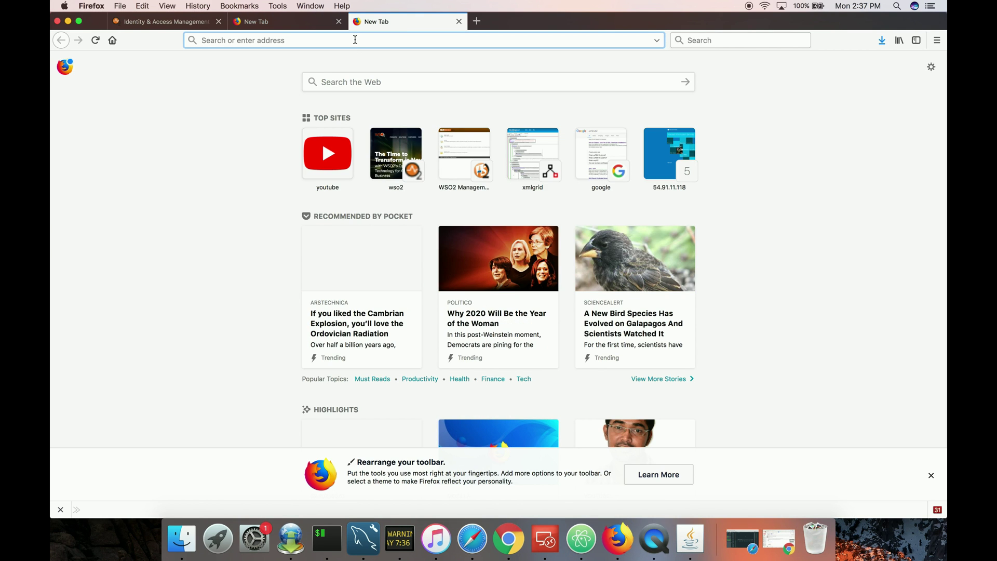
{"action": "type", "text": "xml"}
{"action": "key", "text": "Return"}
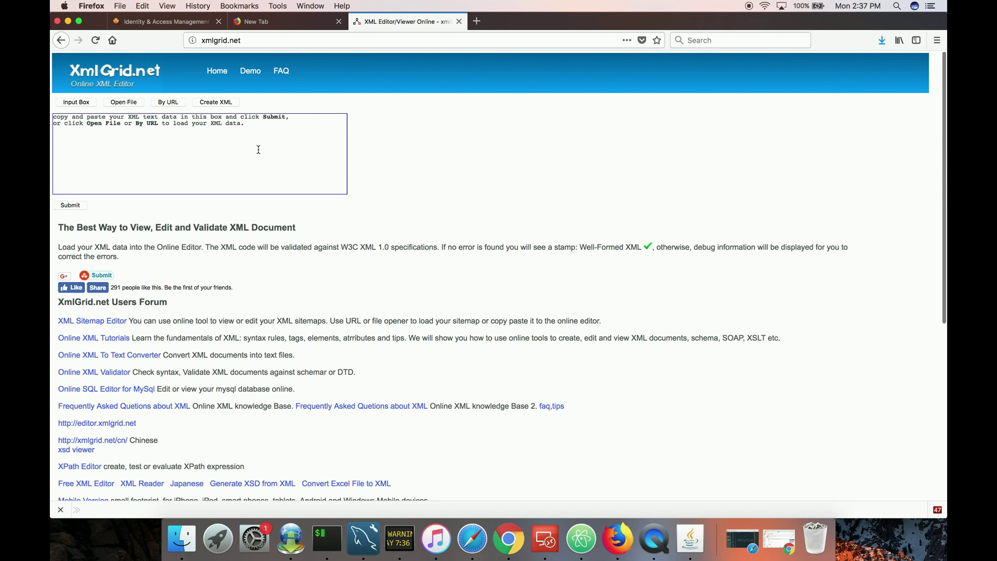
Step: Load federationmetadata.xml from the Downloads folder into XmlGrid.net's Open File option
{"action": "left_click", "coordinate": [127, 103]}
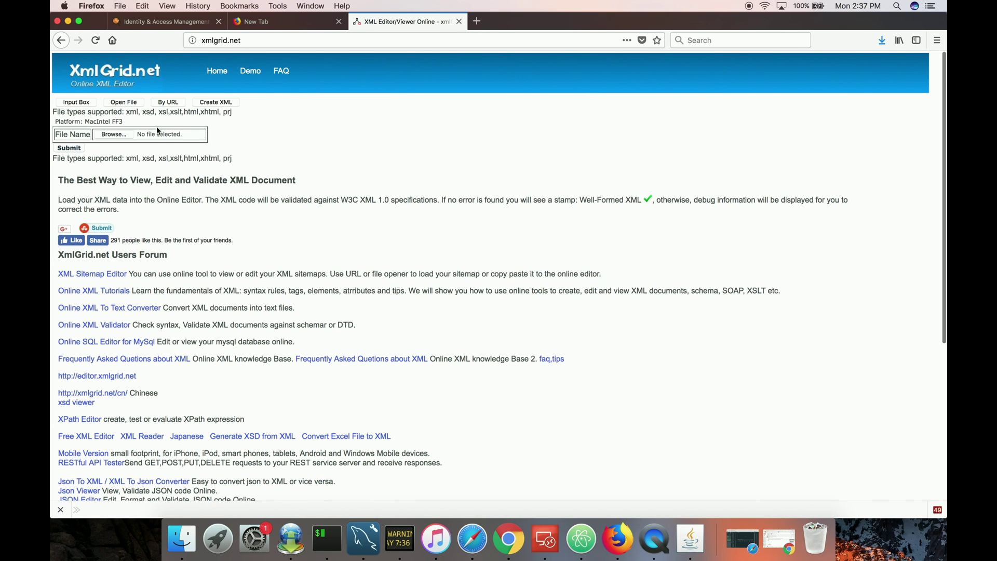
{"action": "left_click", "coordinate": [113, 134]}
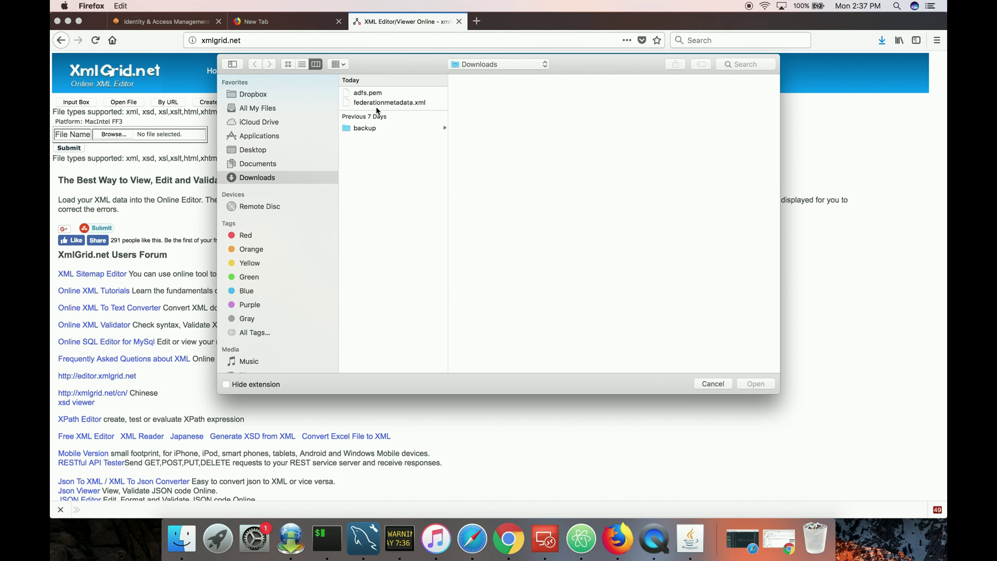
{"action": "left_click", "coordinate": [376, 103]}
{"action": "left_click", "coordinate": [750, 382]}
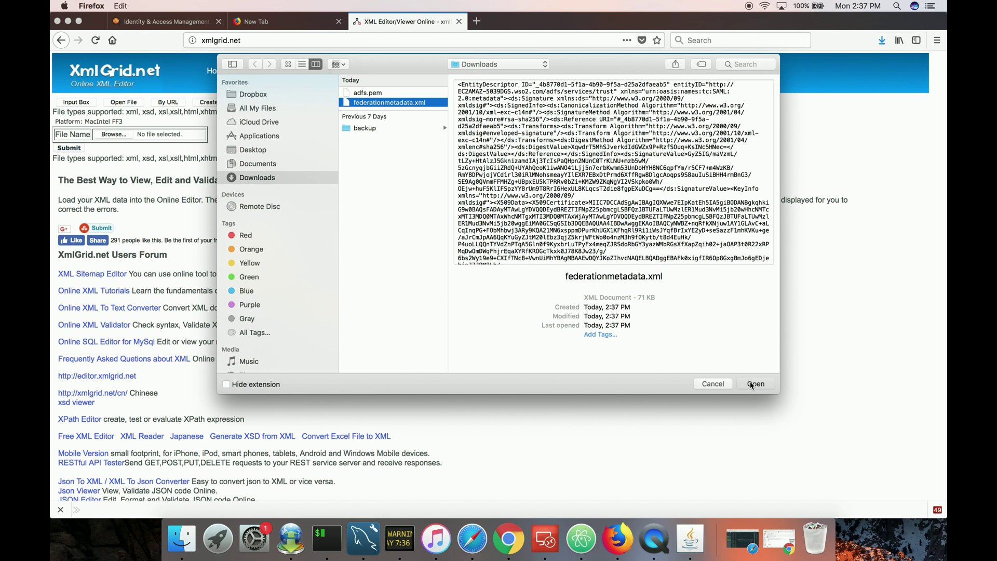
{"action": "left_click", "coordinate": [544, 238]}
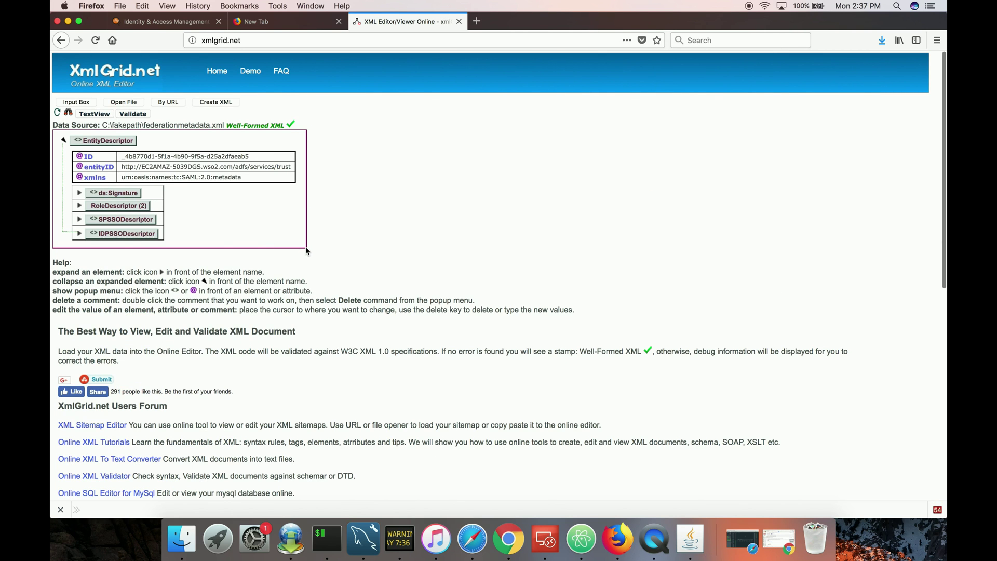
Step: Expand the RoleDescriptor and ds:Signature elements of the metadata tree
{"action": "left_click_drag", "start_coordinate": [75, 154], "coordinate": [347, 277]}
{"action": "left_click", "coordinate": [347, 275]}
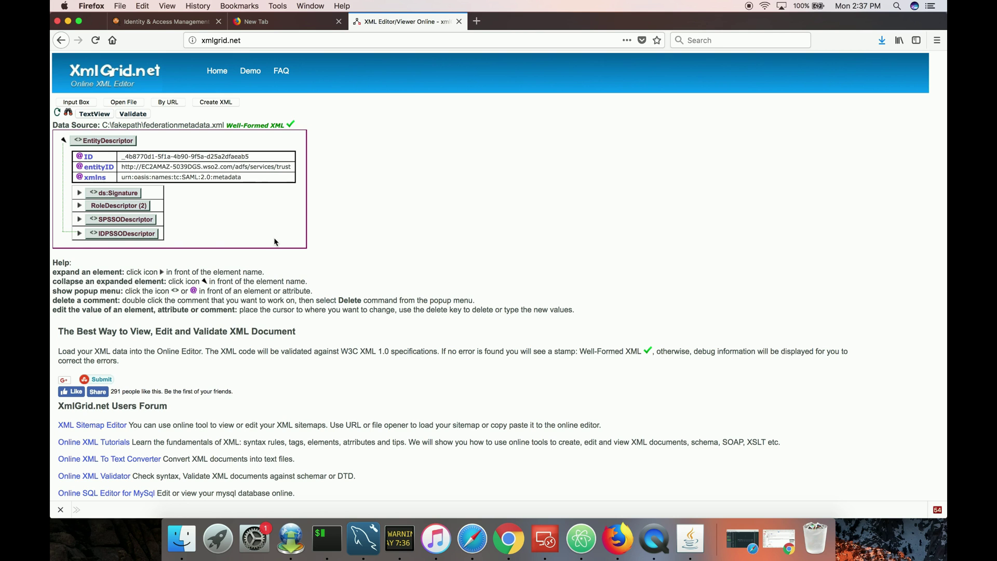
{"action": "left_click", "coordinate": [79, 205]}
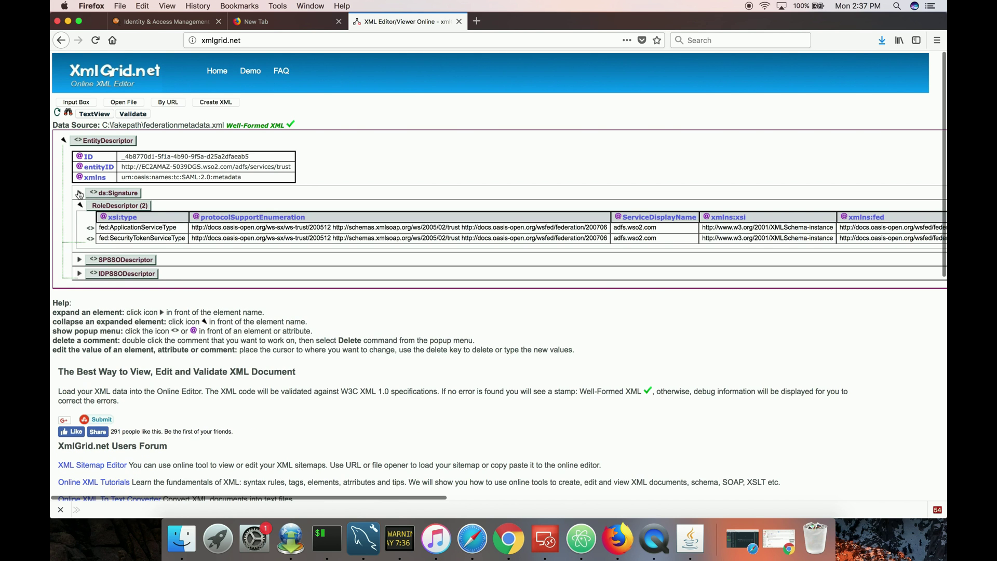
{"action": "left_click", "coordinate": [80, 192]}
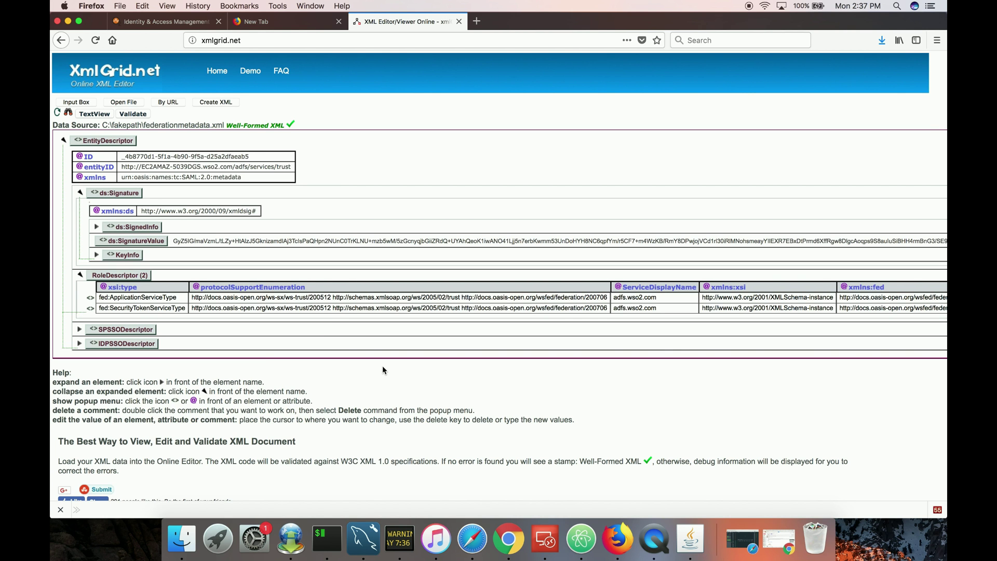
{"action": "key", "text": "super+Tab"}
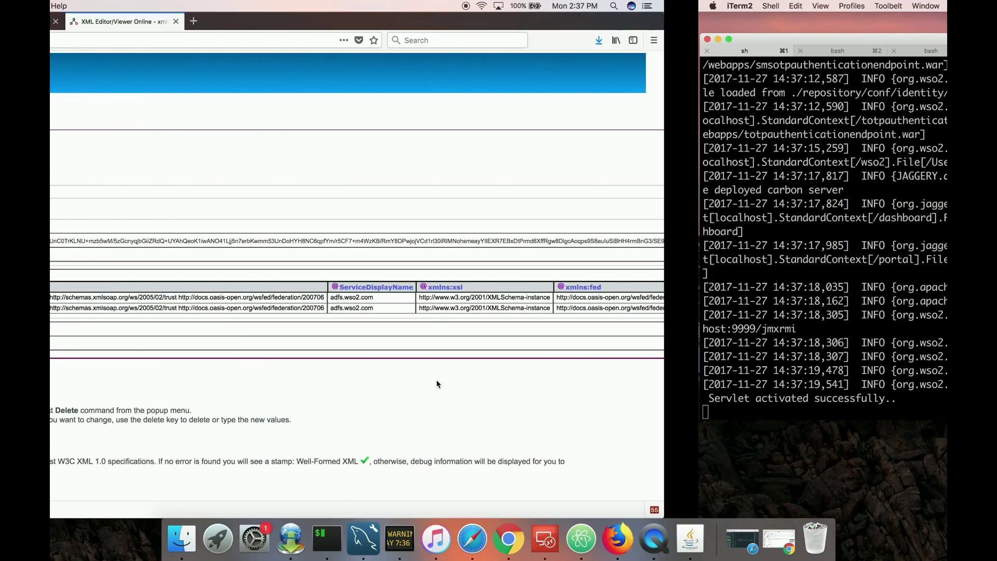
{"action": "key", "text": "super+Tab"}
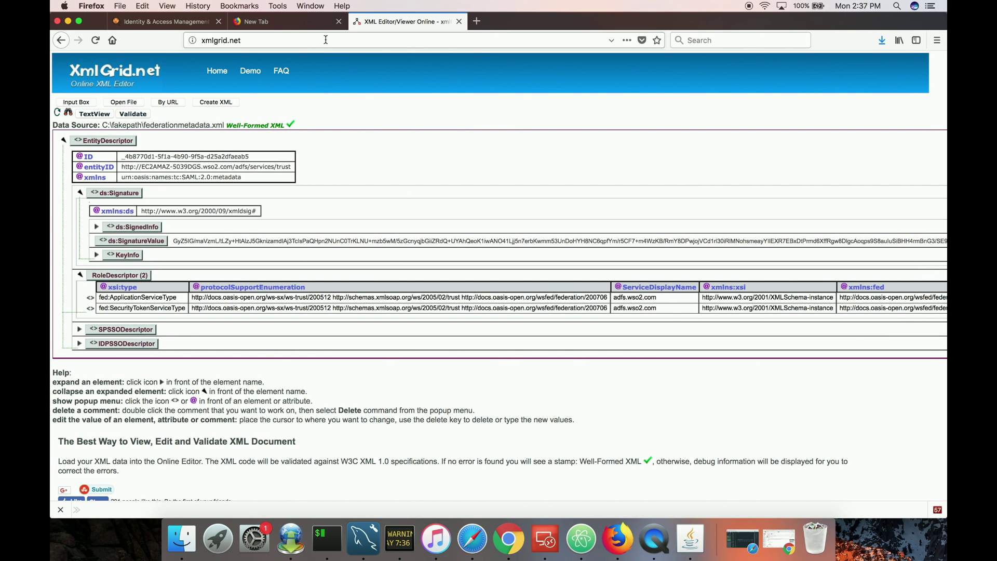
{"action": "left_click", "coordinate": [477, 20]}
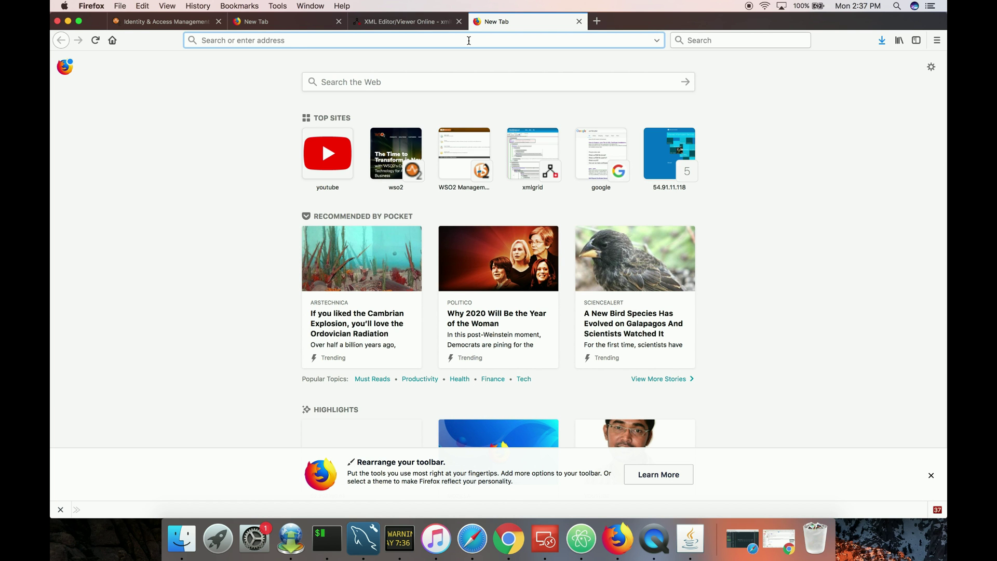
{"action": "type", "text": "https:/"}
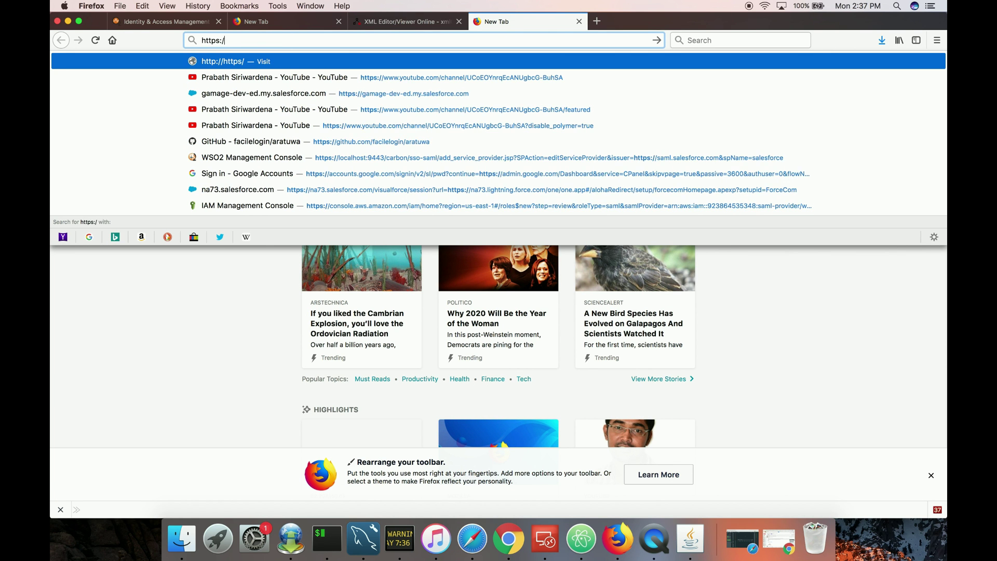
{"action": "type", "text": "/localhost/"}
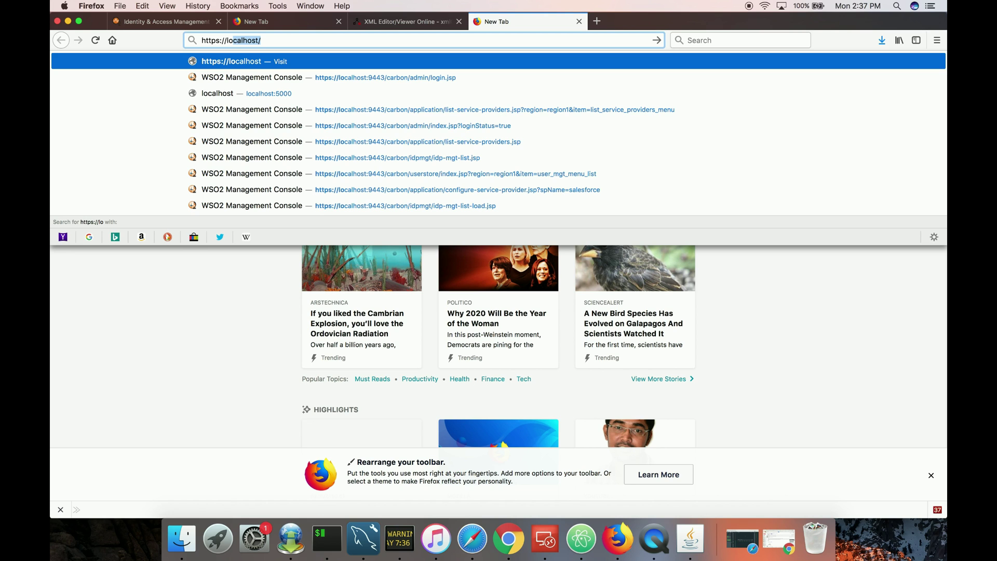
{"action": "key", "text": "Down"}
{"action": "key", "text": "Down"}
{"action": "key", "text": "Down"}
{"action": "key", "text": "Down"}
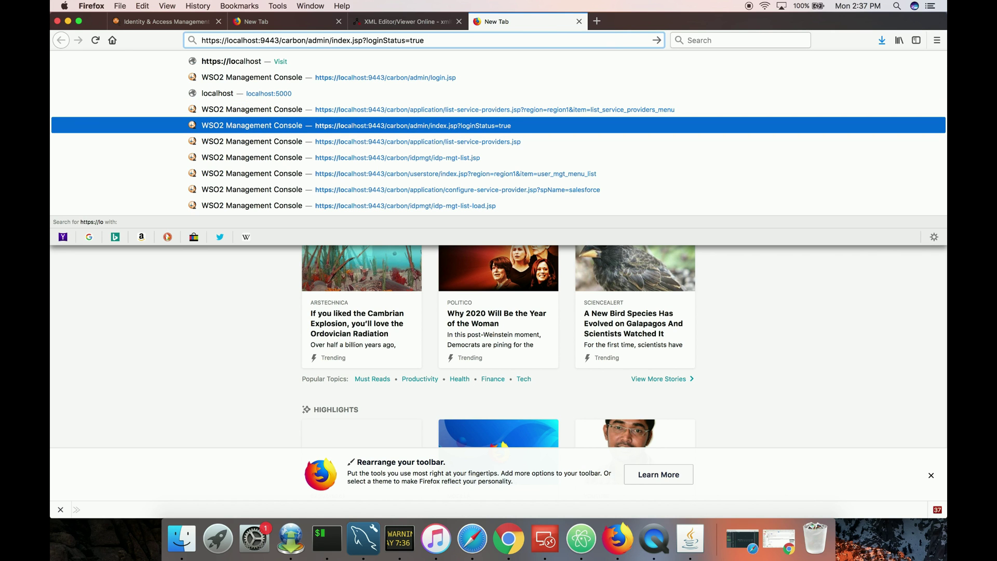
{"action": "left_click_drag", "start_coordinate": [282, 40], "coordinate": [379, 57]}
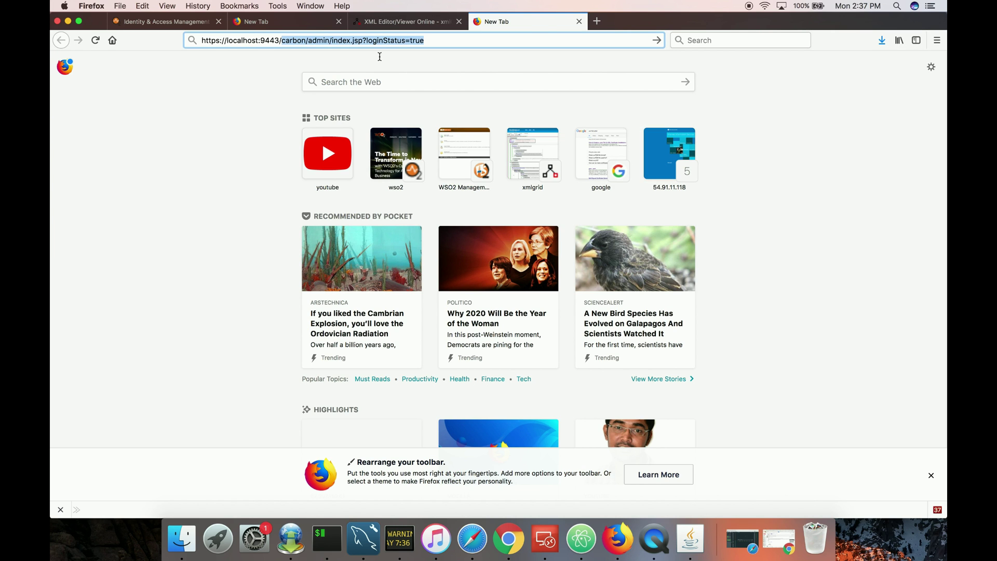
{"action": "key", "text": "BackSpace"}
{"action": "key", "text": "Return"}
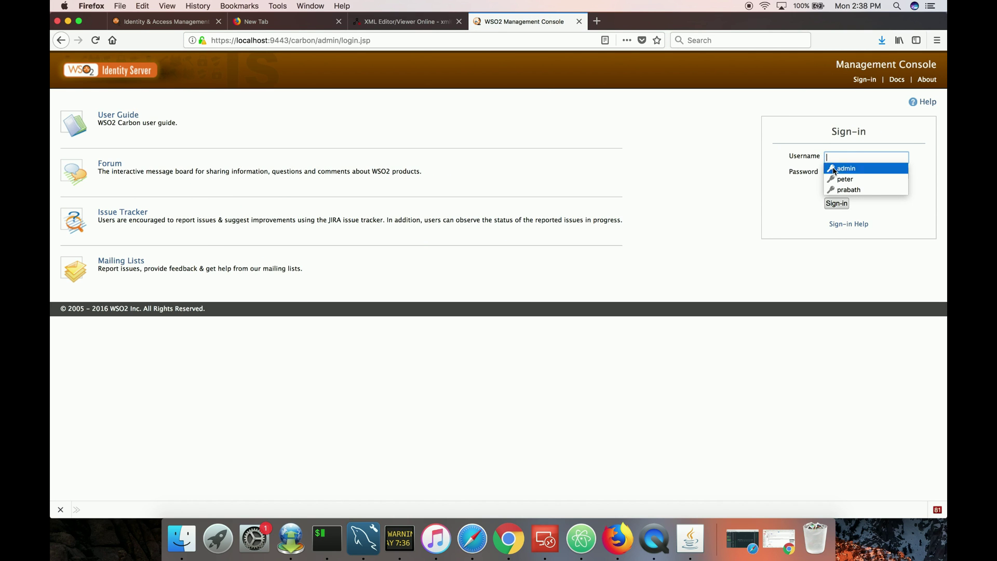
{"action": "left_click", "coordinate": [847, 168]}
{"action": "left_click", "coordinate": [836, 205]}
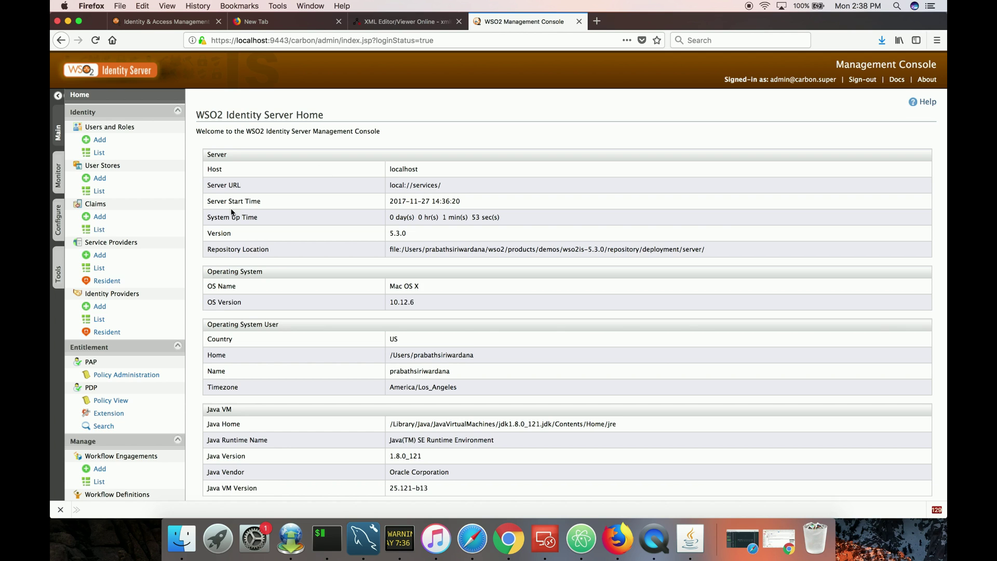
Step: Copy the salesforce service provider's description URL from the Service Providers list
{"action": "left_click", "coordinate": [135, 274]}
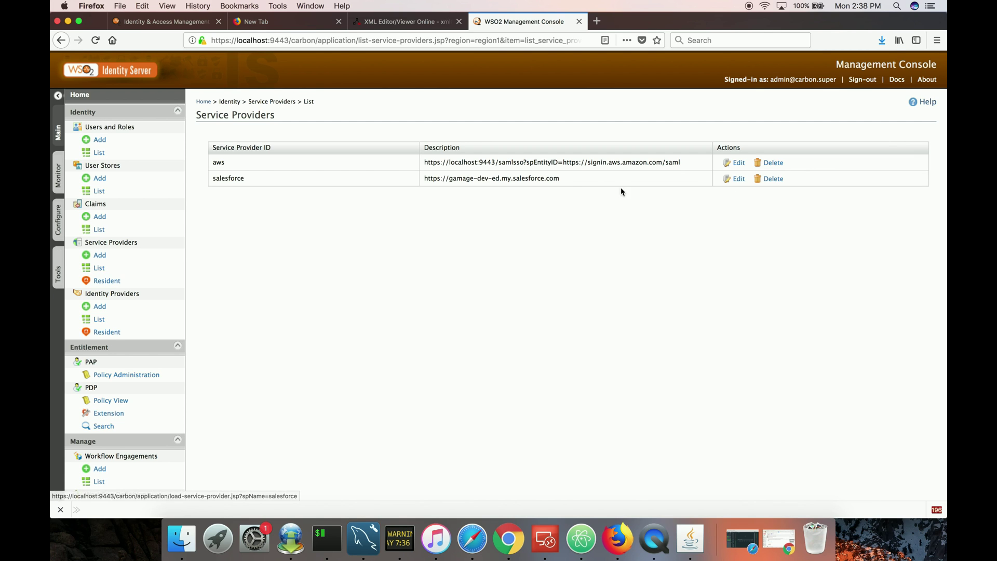
{"action": "left_click_drag", "start_coordinate": [561, 179], "coordinate": [424, 179]}
{"action": "key", "text": "super+c"}
{"action": "key", "text": "super+c"}
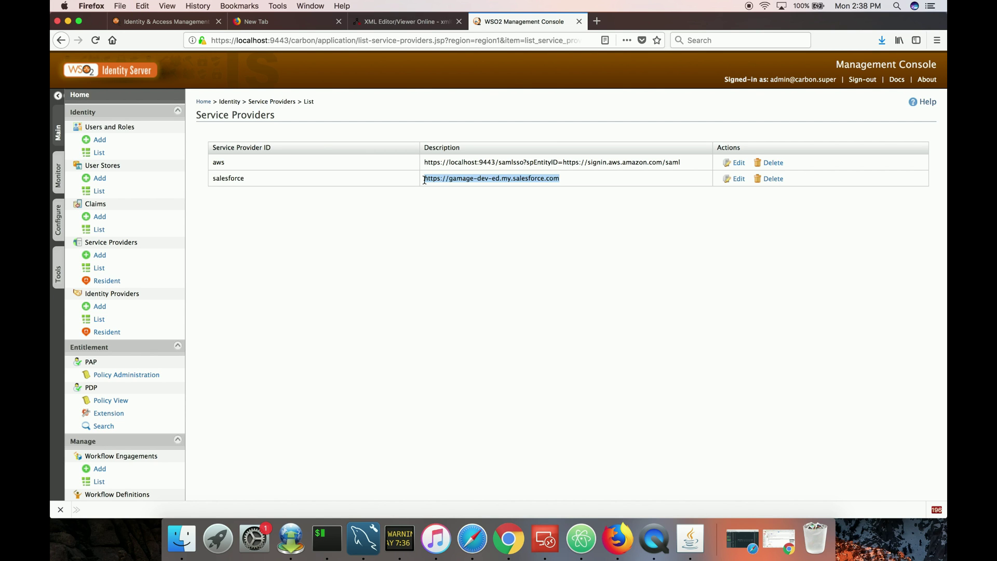
Step: Load the copied Salesforce URL in a new private browsing window
{"action": "left_click", "coordinate": [120, 6]}
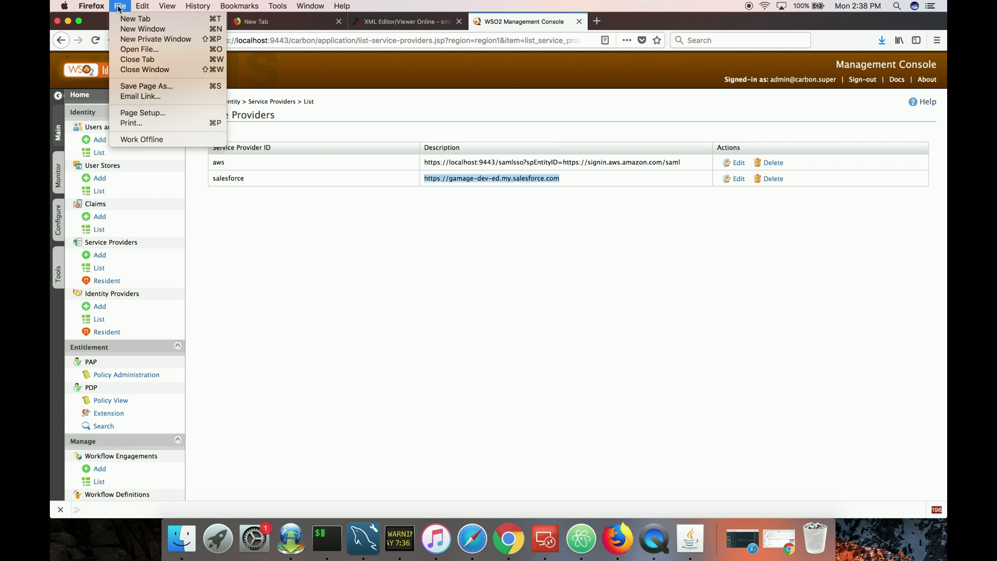
{"action": "left_click", "coordinate": [138, 40]}
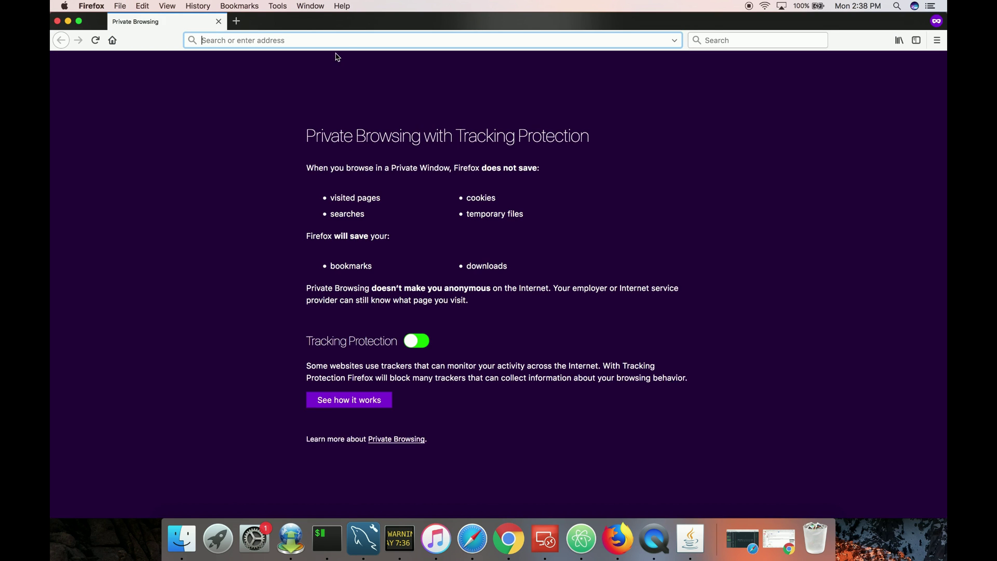
{"action": "key", "text": "super+v"}
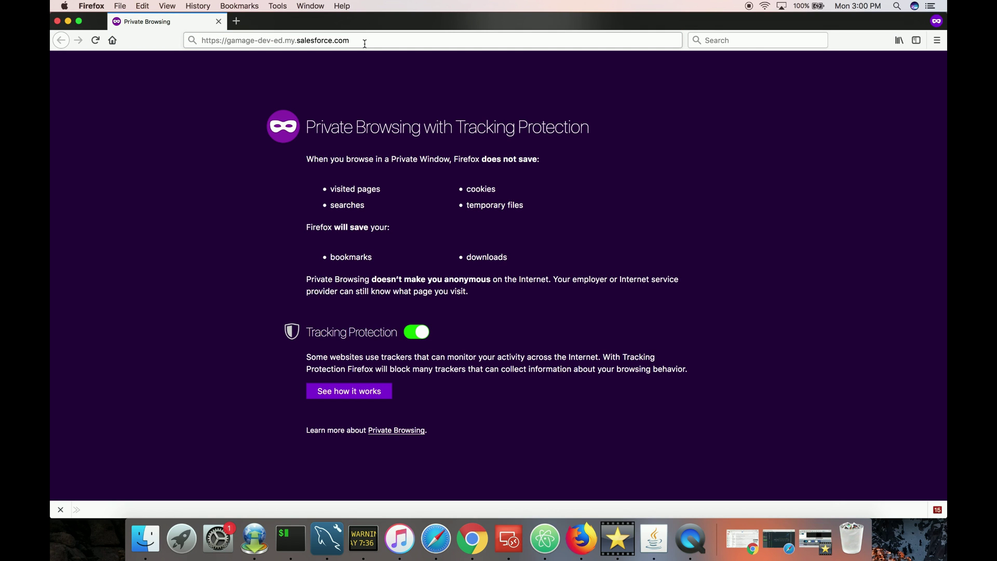
{"action": "left_click", "coordinate": [365, 43]}
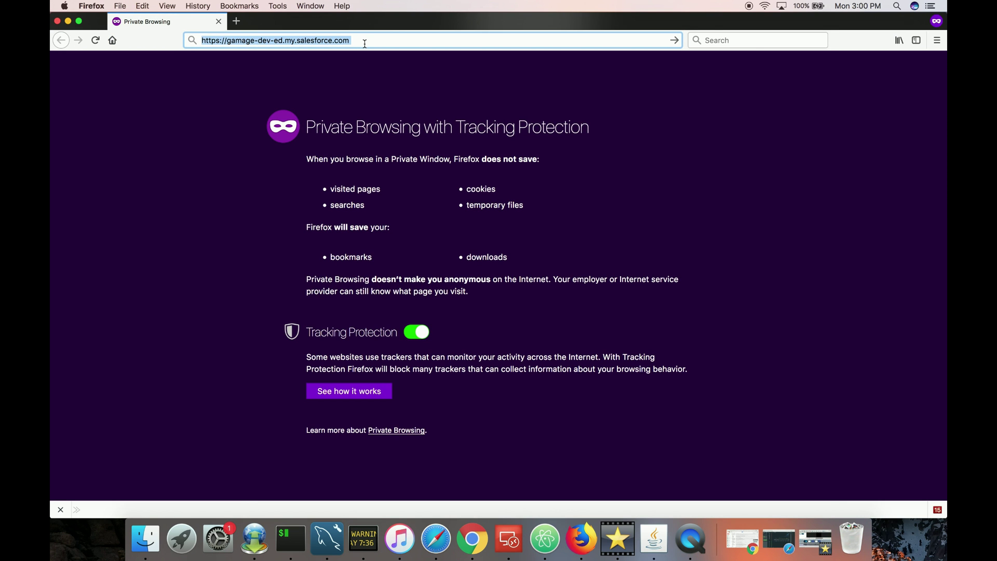
{"action": "key", "text": "Return"}
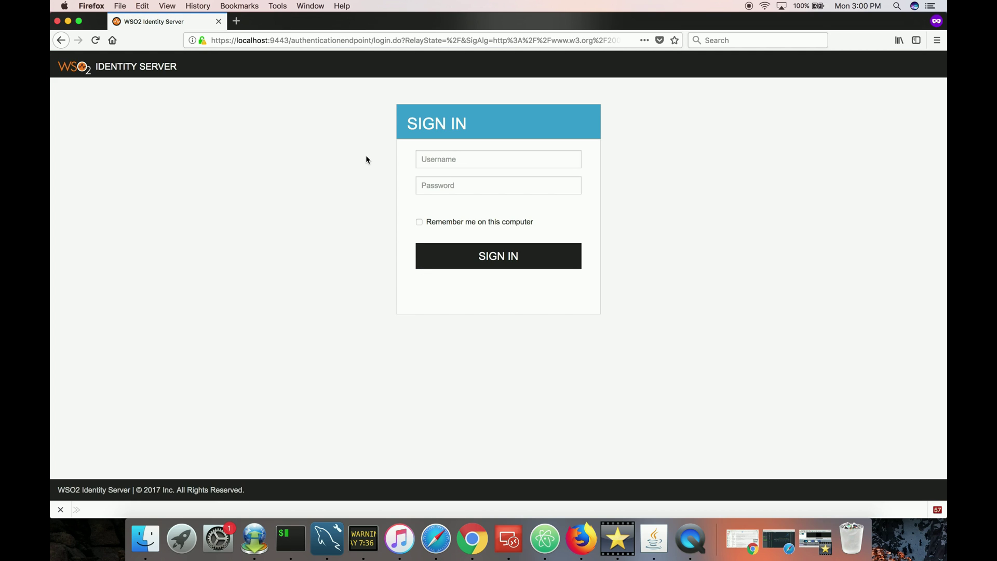
Step: Enter the username and password in the WSO2 sign-in form
{"action": "left_click", "coordinate": [427, 161]}
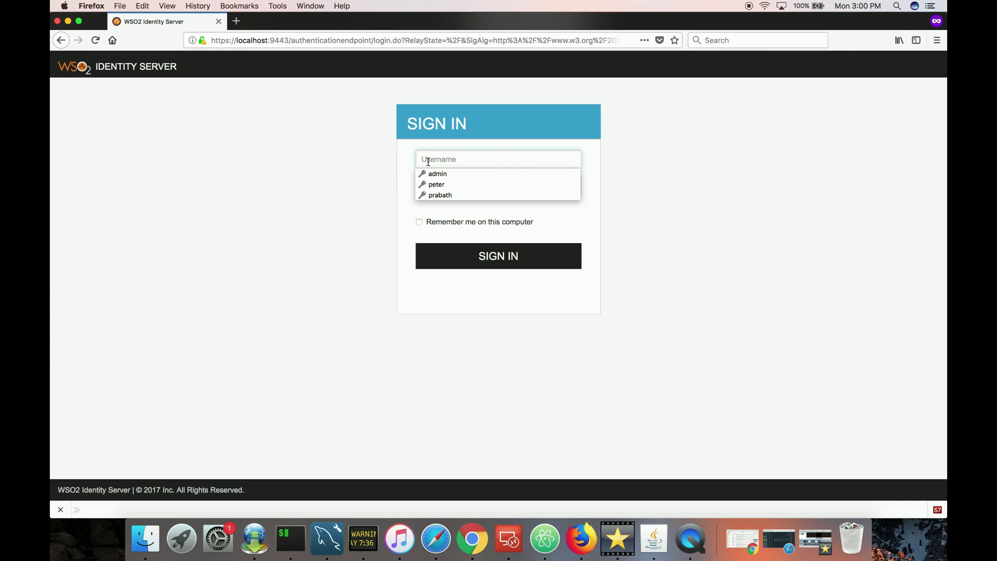
{"action": "type", "text": "gamage"}
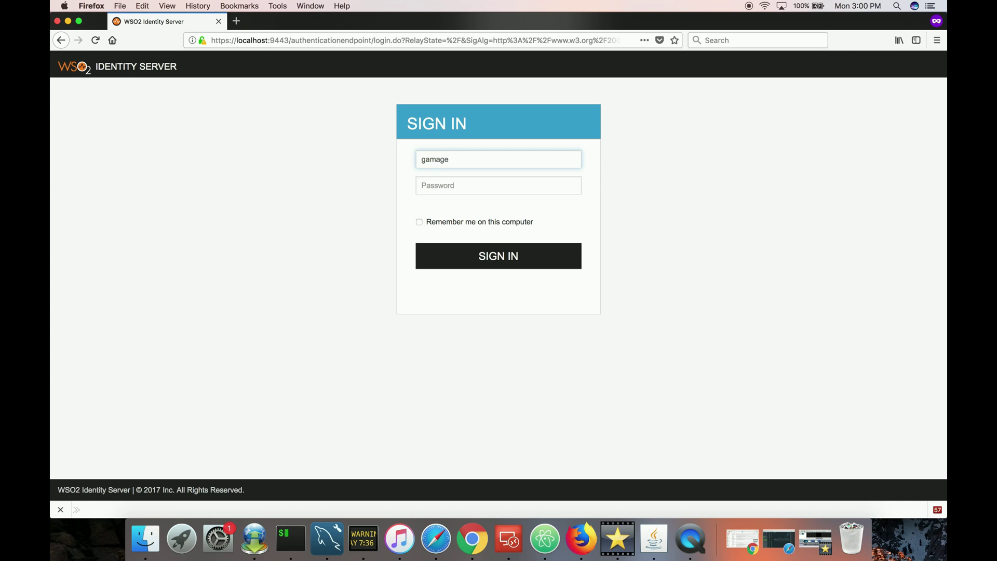
{"action": "left_click", "coordinate": [447, 185]}
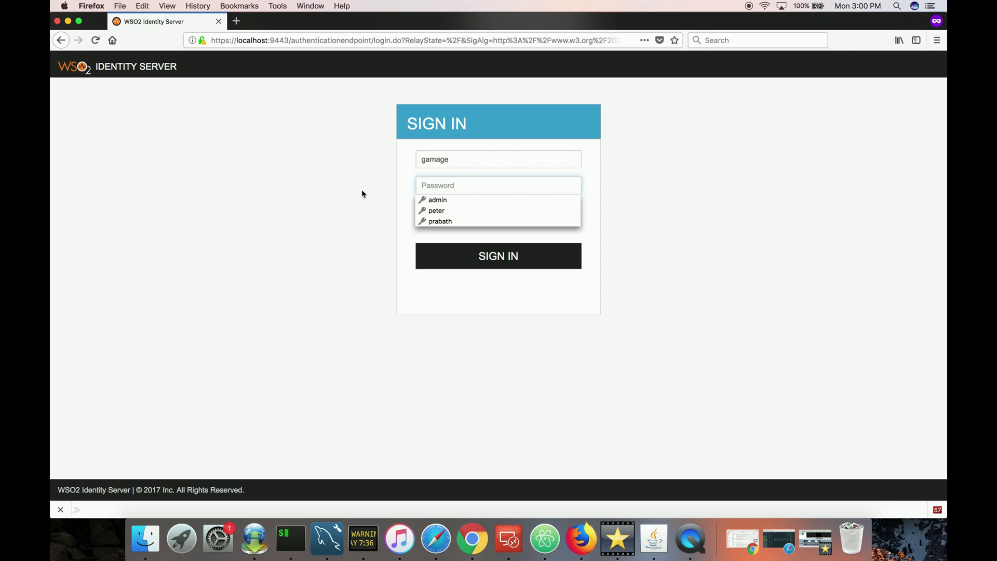
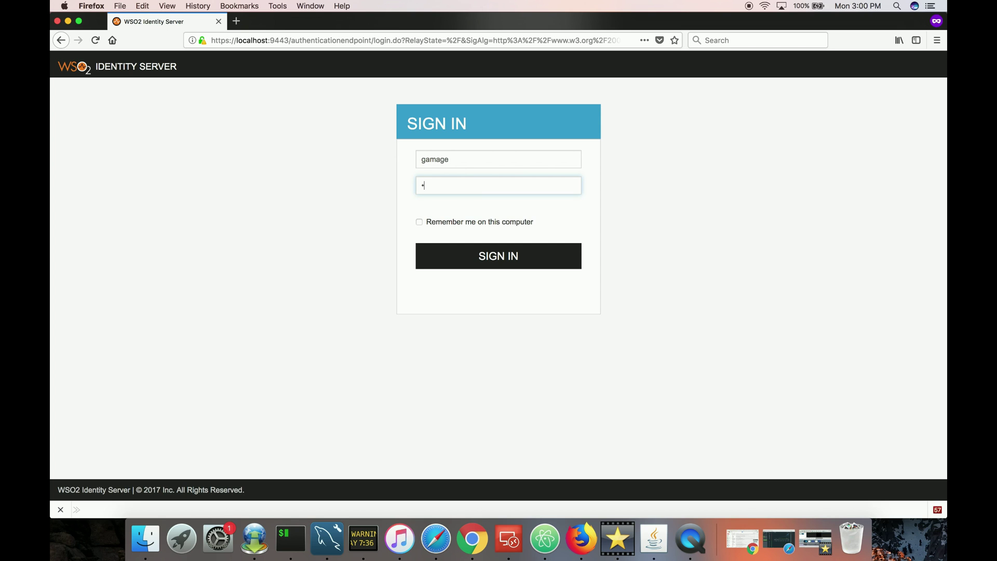
Step: Submit the sign-in, reach Salesforce Setup Home, then close the private window
{"action": "left_click", "coordinate": [425, 263]}
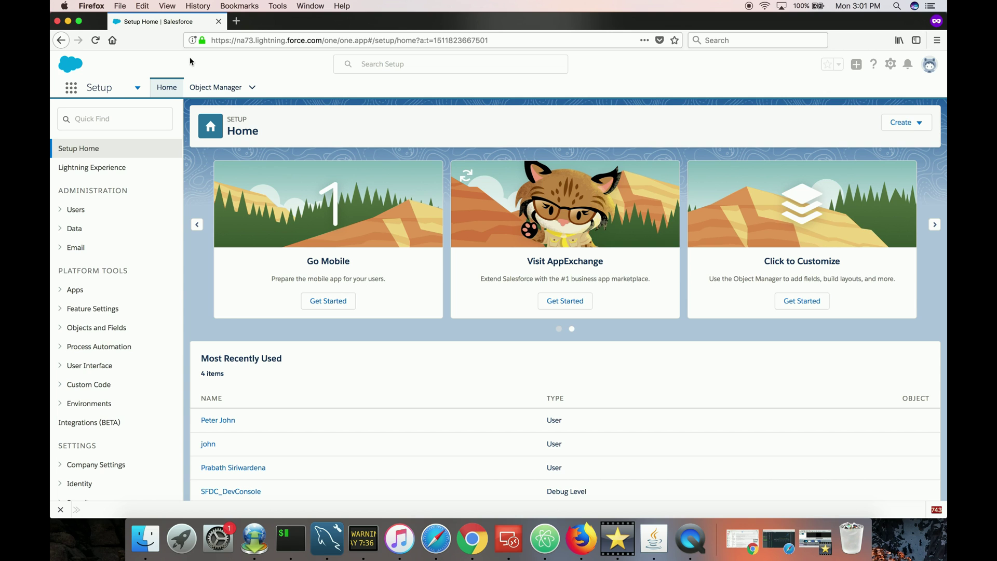
{"action": "left_click", "coordinate": [58, 22]}
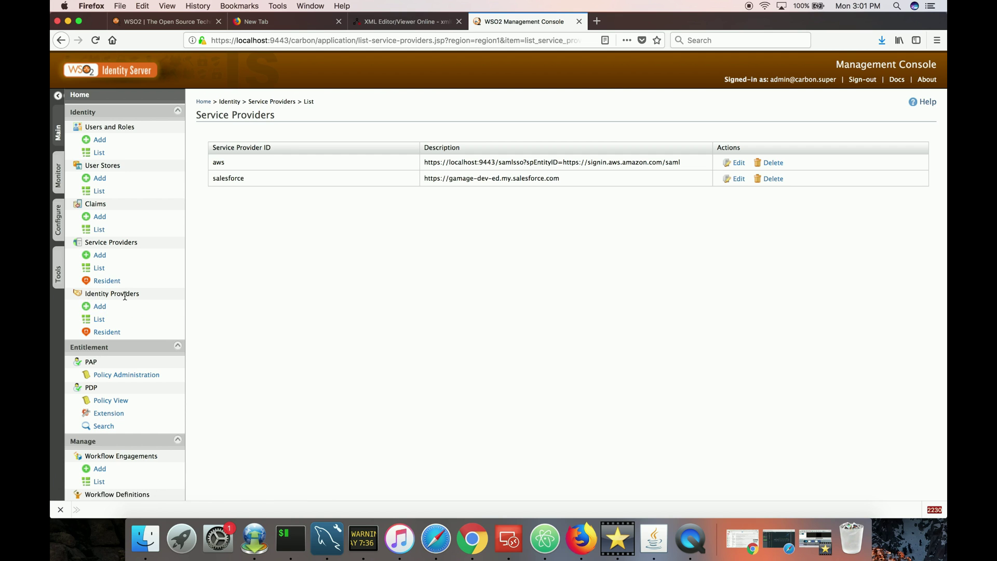
Step: Add an identity provider named adfs and expand its SAML2 Web SSO Configuration
{"action": "left_click", "coordinate": [99, 307]}
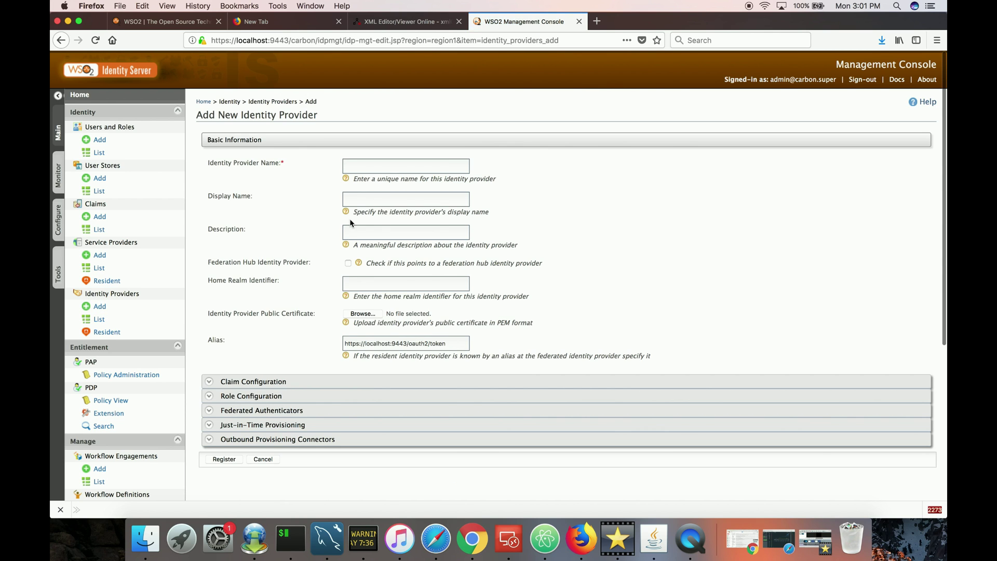
{"action": "type", "text": "adf"}
{"action": "left_click", "coordinate": [387, 181]}
{"action": "scroll", "coordinate": [552, 252], "scroll_direction": "down", "scroll_amount": 2}
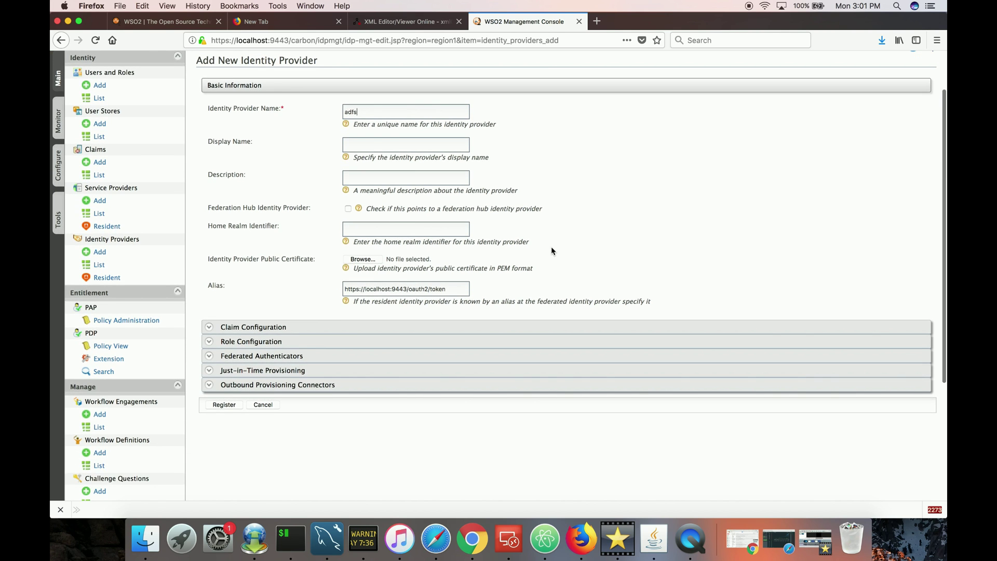
{"action": "left_click", "coordinate": [242, 357]}
{"action": "scroll", "coordinate": [333, 431], "scroll_direction": "down", "scroll_amount": 3}
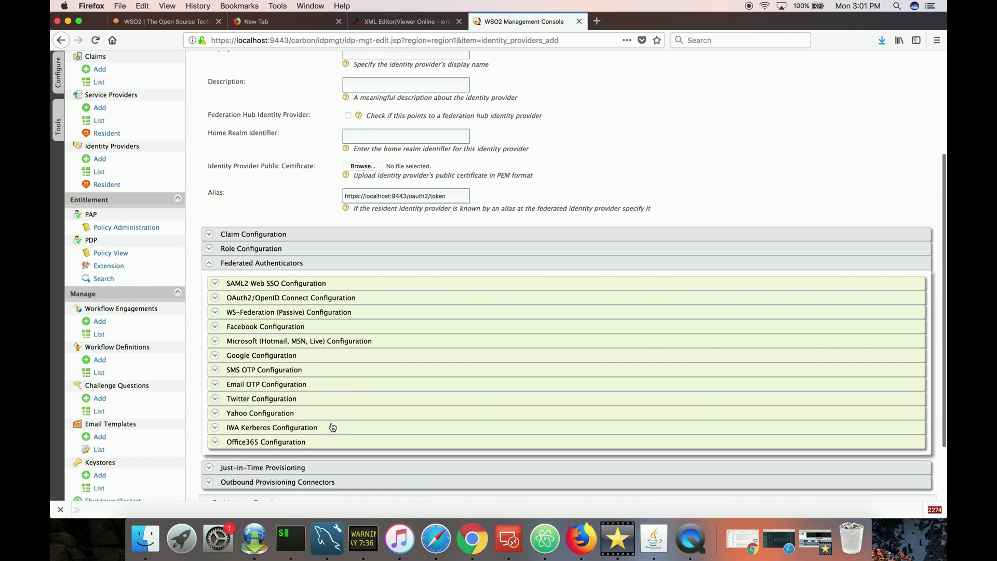
{"action": "left_click", "coordinate": [289, 284]}
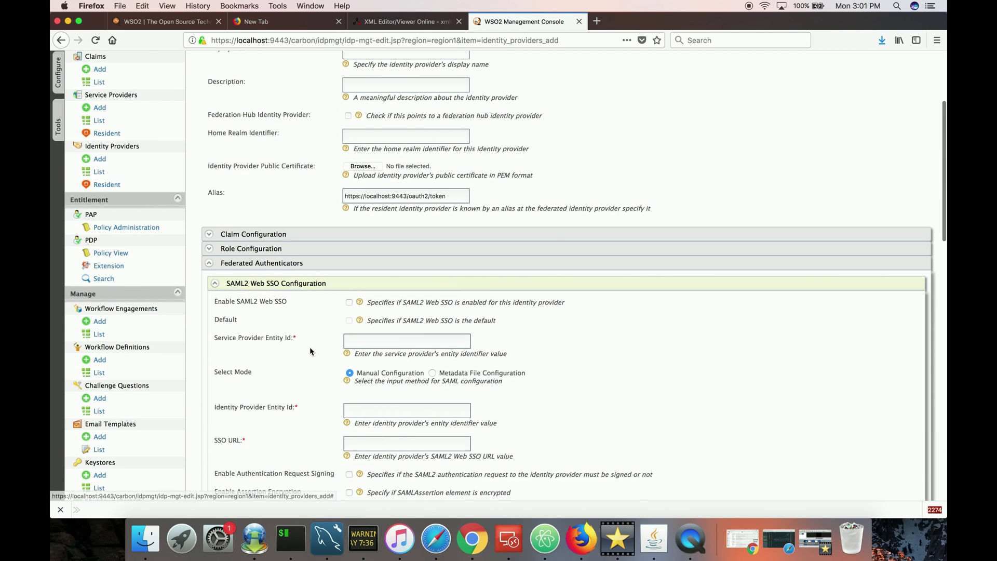
{"action": "scroll", "coordinate": [311, 352], "scroll_direction": "down", "scroll_amount": 4}
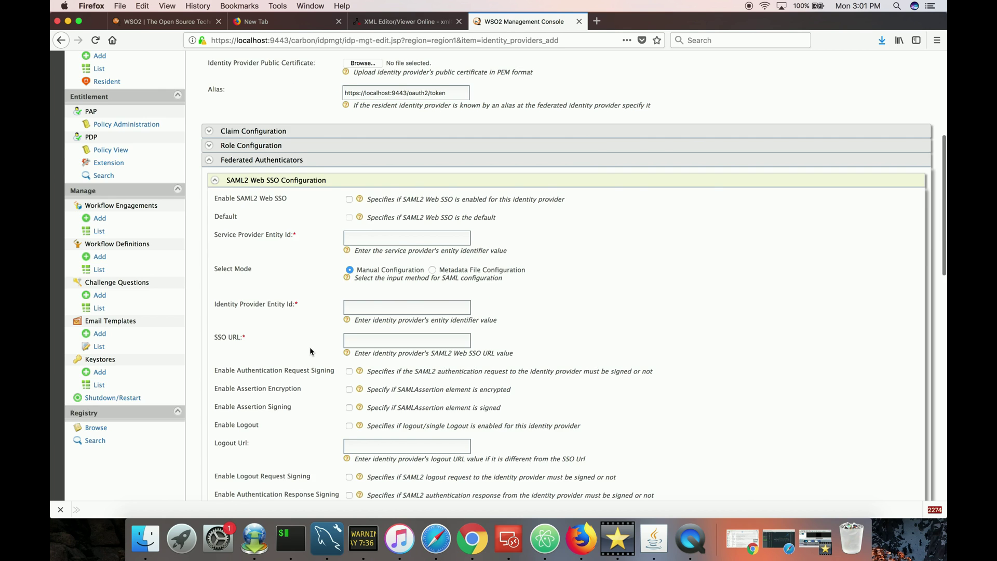
{"action": "scroll", "coordinate": [311, 352], "scroll_direction": "down", "scroll_amount": 2}
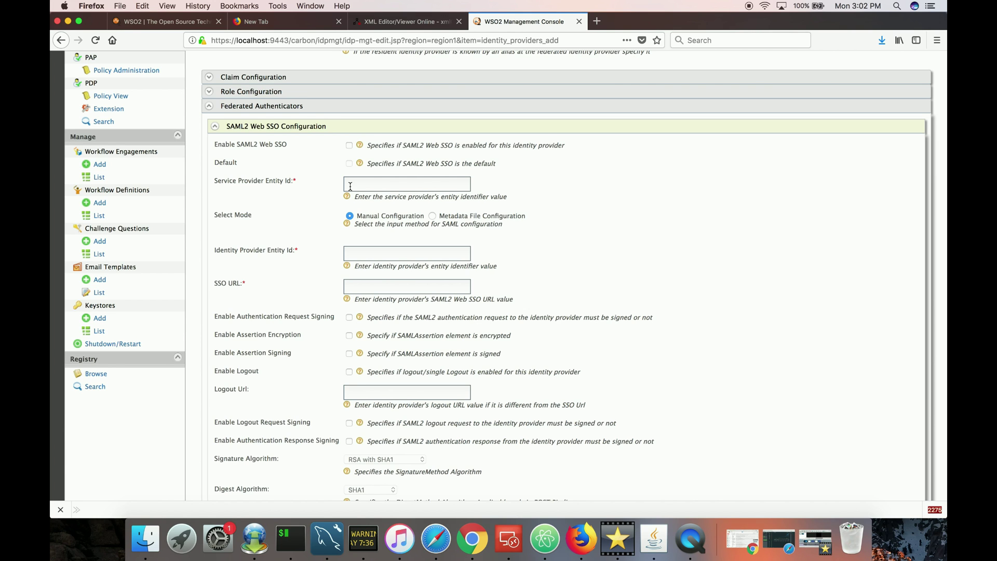
Step: Enter wso2is as the SP Entity Id and tick Enable SAML2 Web SSO
{"action": "left_click", "coordinate": [351, 186]}
{"action": "type", "text": "wso2"}
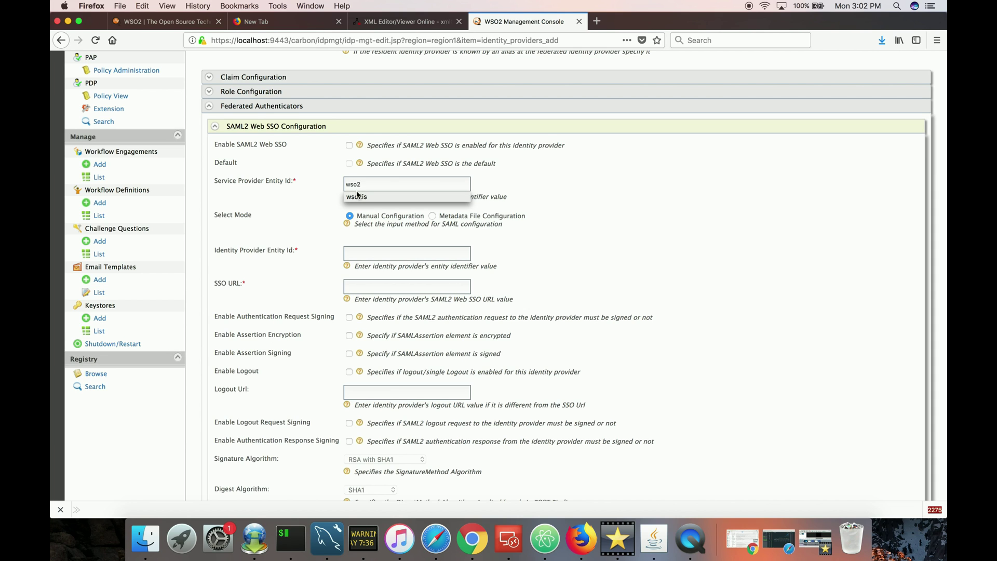
{"action": "left_click", "coordinate": [357, 196]}
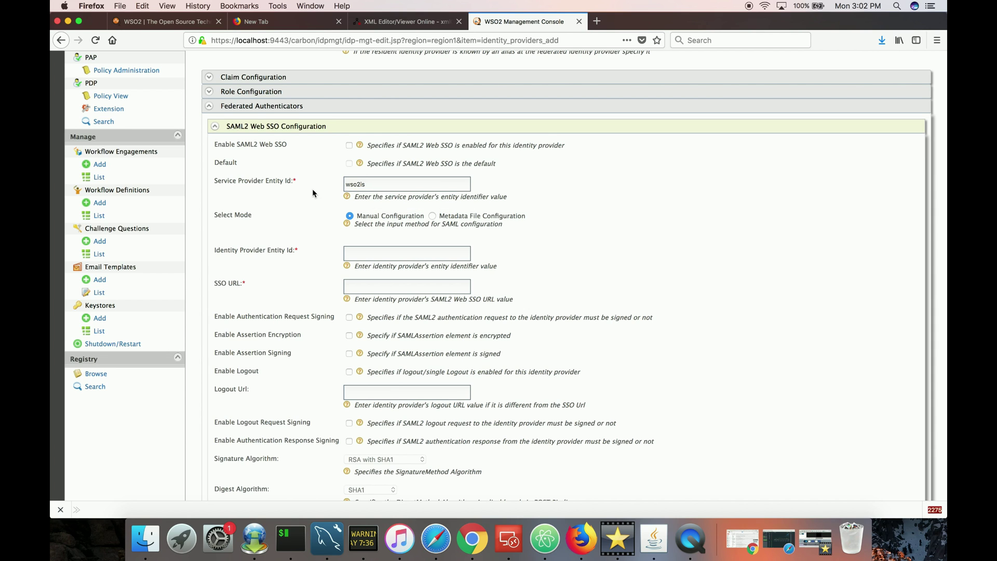
{"action": "left_click", "coordinate": [349, 145]}
{"action": "scroll", "coordinate": [320, 268], "scroll_direction": "down", "scroll_amount": 3}
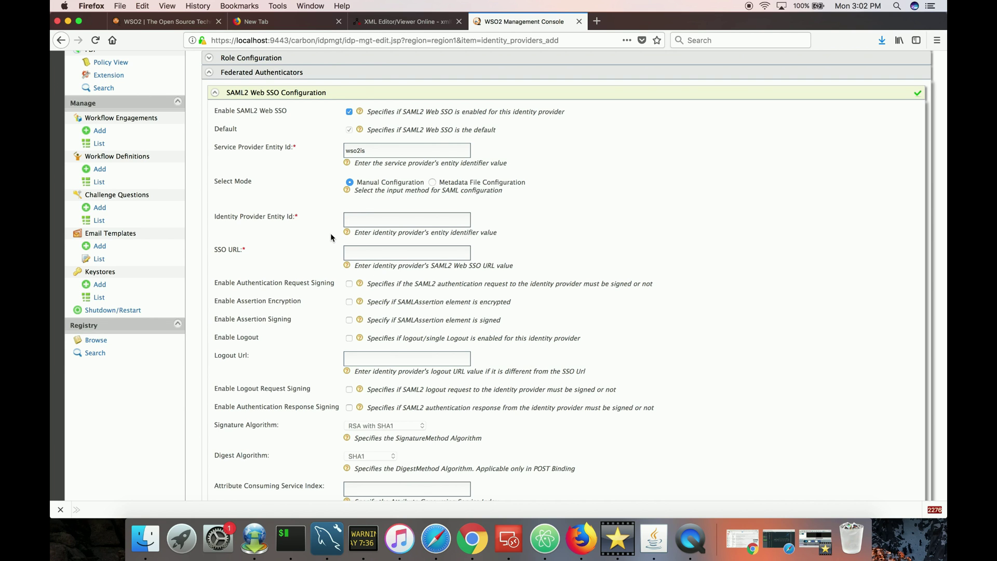
{"action": "left_click", "coordinate": [384, 23]}
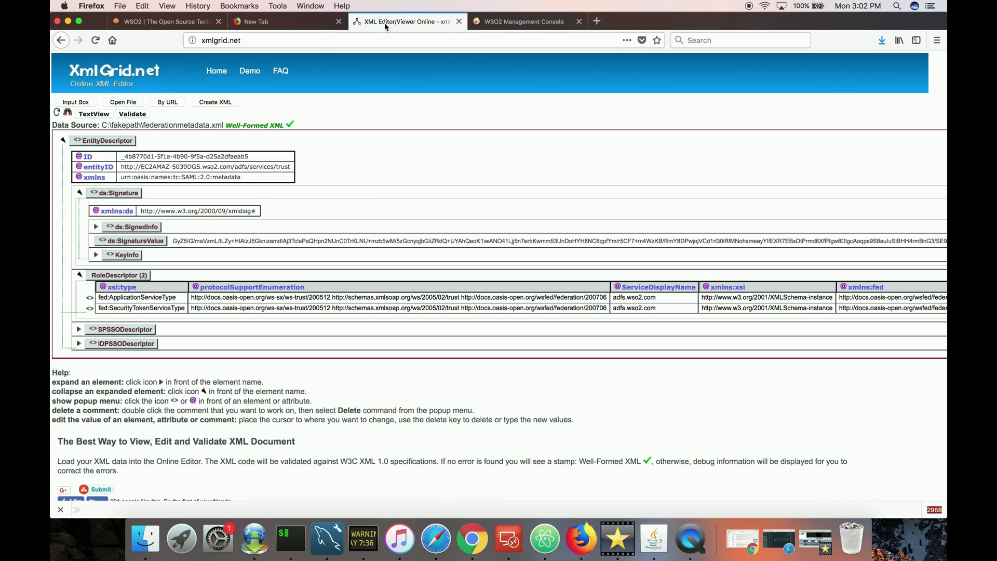
Step: Copy the ADFS entityID into the identity provider's Entity Id field
{"action": "scroll", "coordinate": [378, 207], "scroll_direction": "down", "scroll_amount": 1}
{"action": "left_click", "coordinate": [216, 152]}
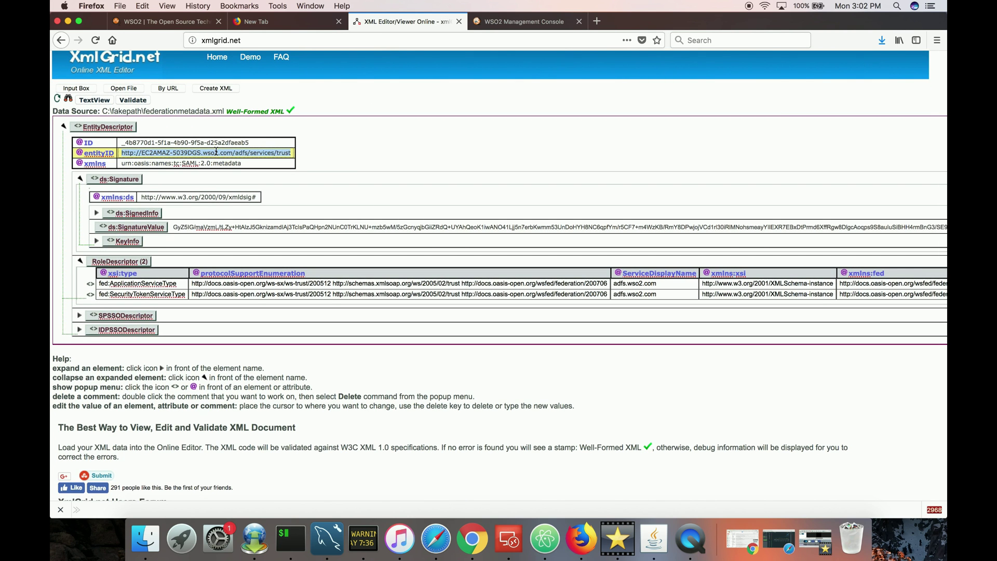
{"action": "left_click", "coordinate": [483, 22]}
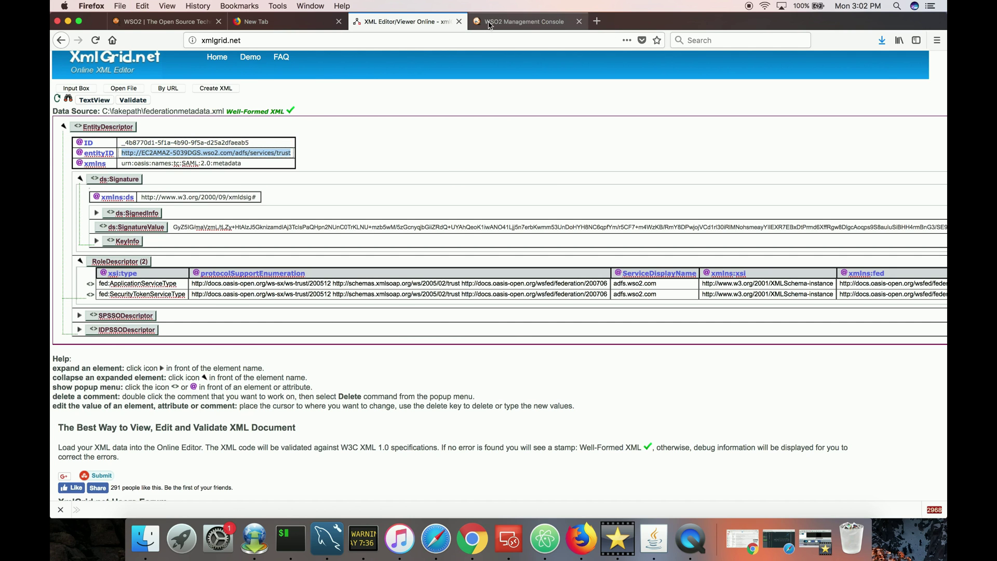
{"action": "key", "text": "super+v"}
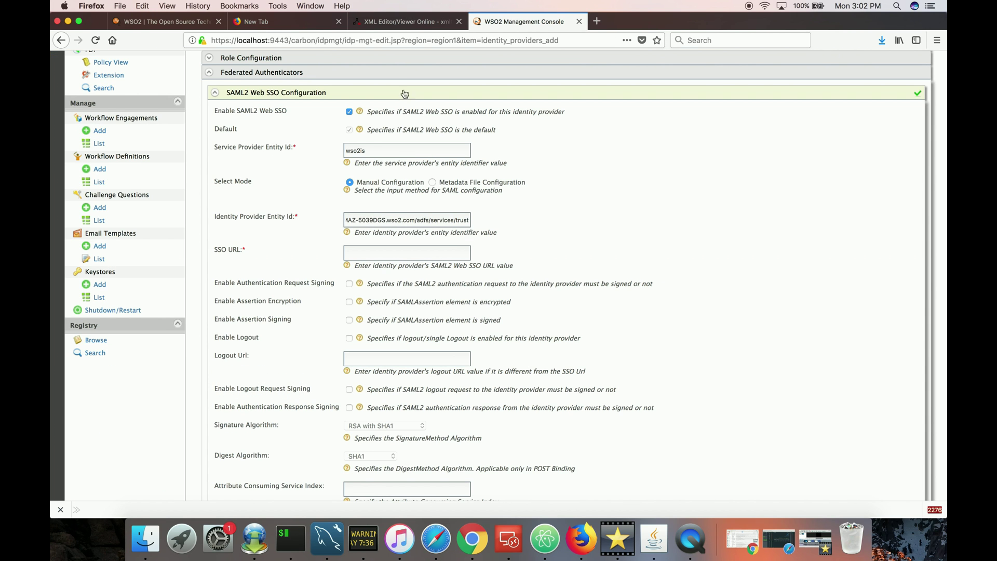
Step: Expand IDPSSODescriptor > SingleSignOnService and select the HTTP-POST Location URL
{"action": "left_click", "coordinate": [379, 23]}
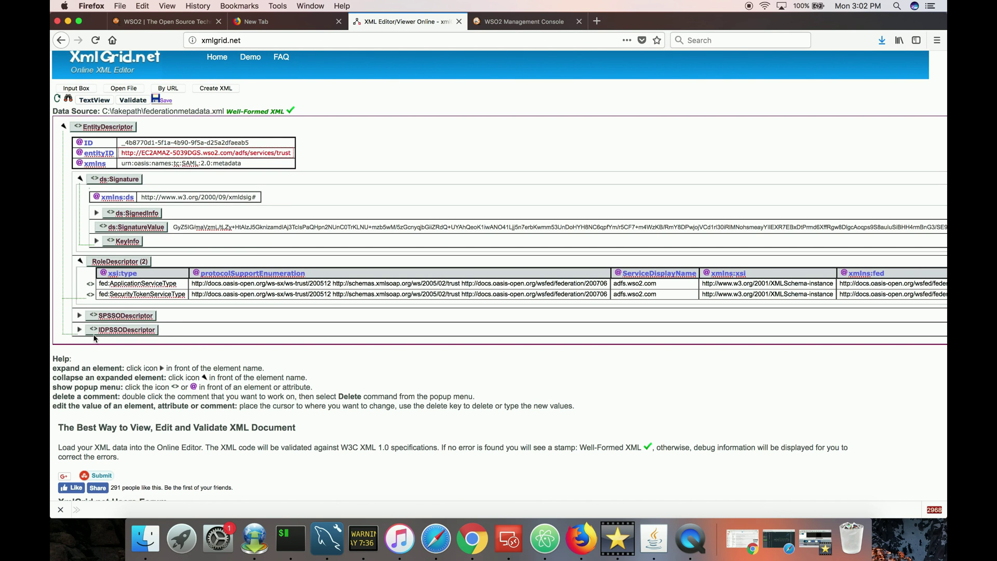
{"action": "left_click", "coordinate": [81, 331]}
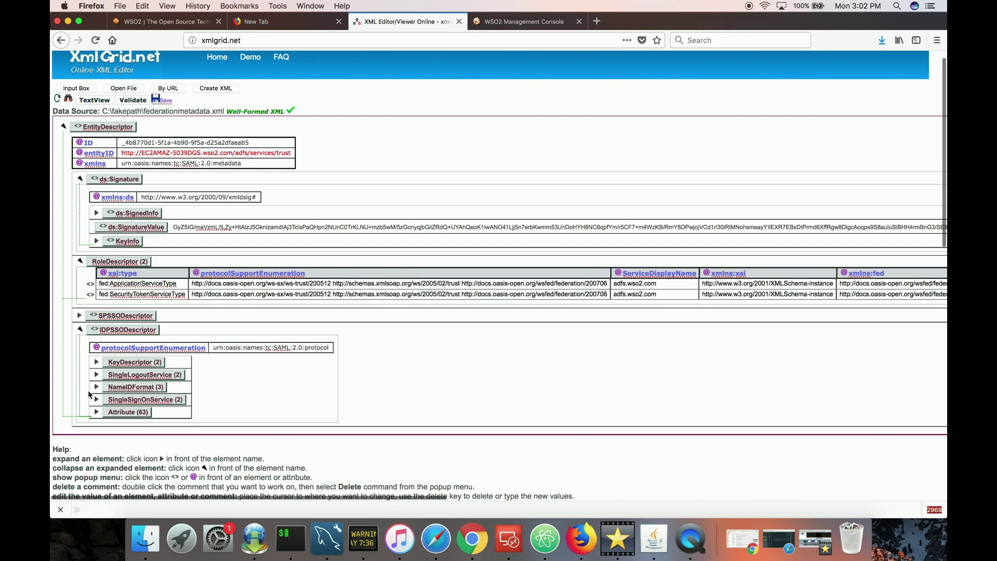
{"action": "scroll", "coordinate": [90, 395], "scroll_direction": "down", "scroll_amount": 2}
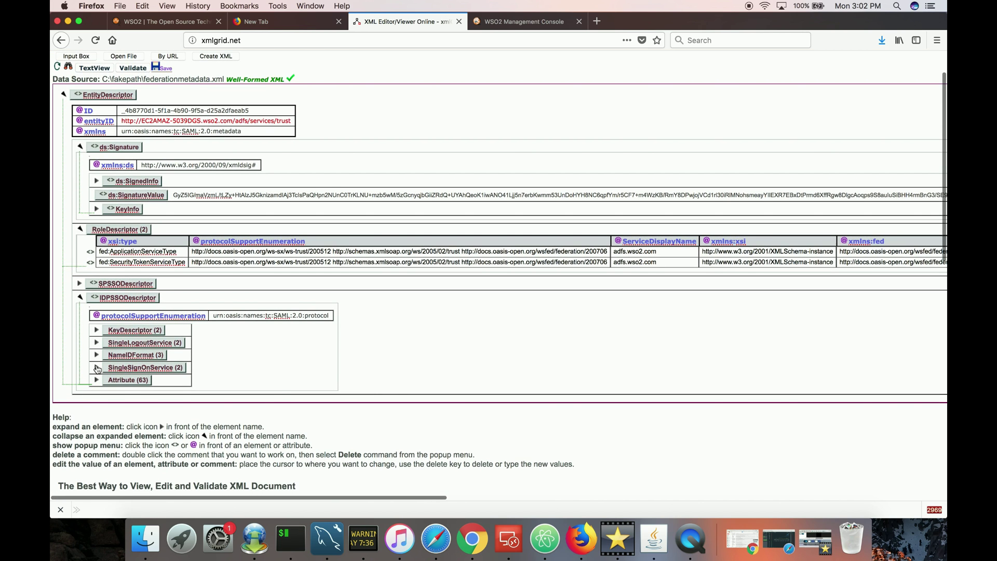
{"action": "left_click", "coordinate": [96, 368]}
{"action": "scroll", "coordinate": [90, 391], "scroll_direction": "down", "scroll_amount": 4}
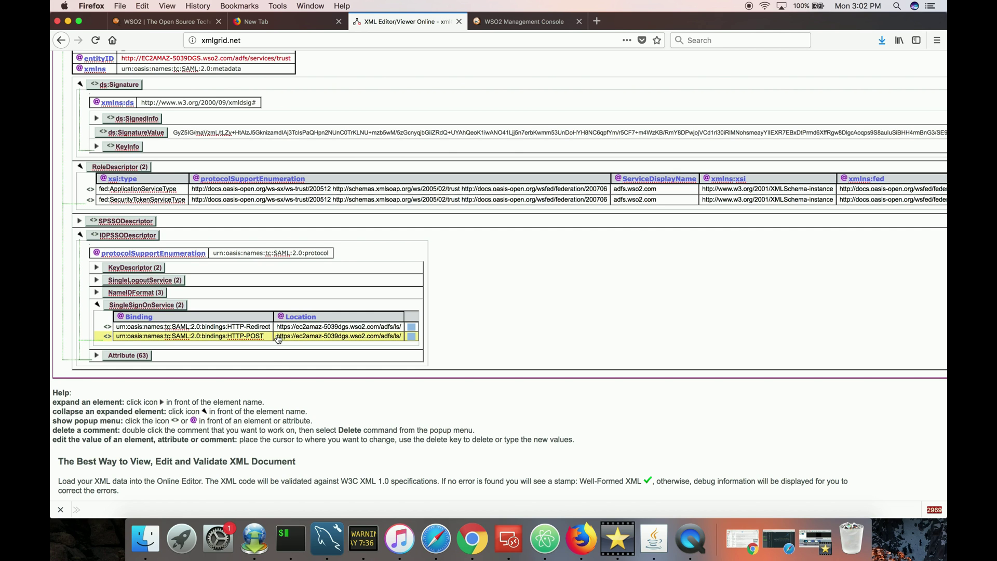
{"action": "left_click_drag", "start_coordinate": [277, 339], "coordinate": [407, 343]}
{"action": "key", "text": "super+c"}
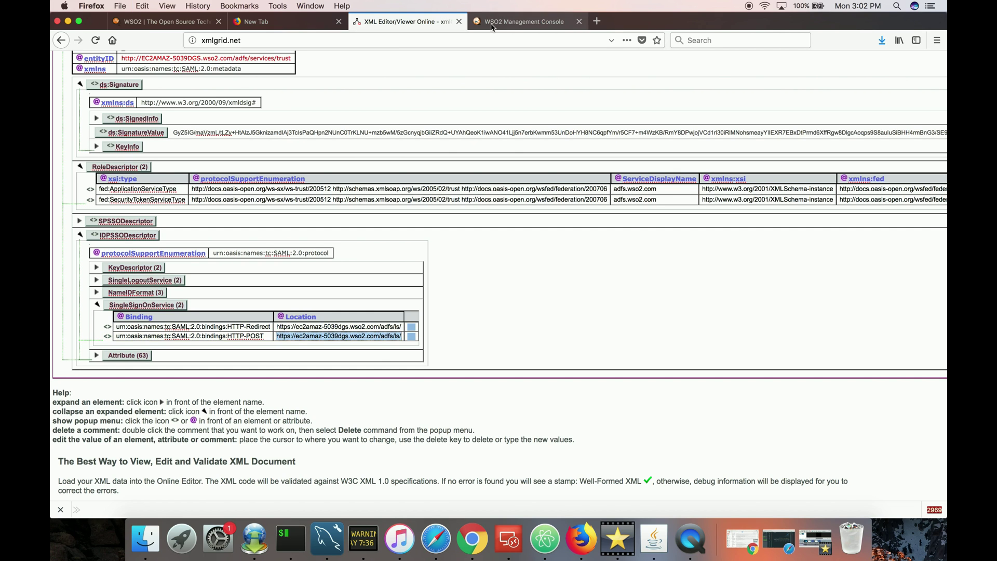
{"action": "left_click", "coordinate": [523, 21]}
Step: Paste the ADFS HTTP-POST /adfs/ls/ location into SSO URL, then hide Firefox
{"action": "left_click", "coordinate": [432, 253]}
{"action": "key", "text": "super+v"}
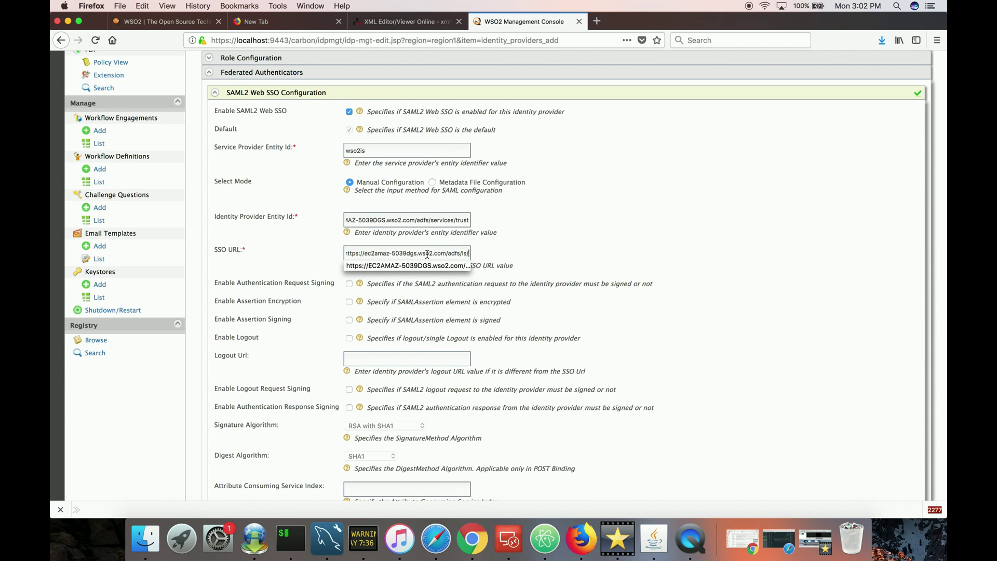
{"action": "left_click", "coordinate": [518, 235]}
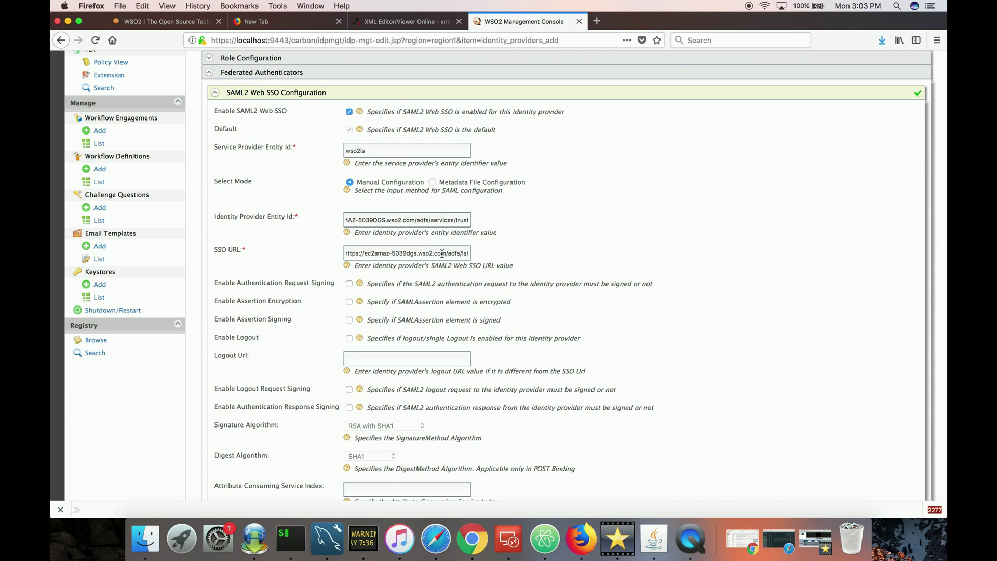
{"action": "left_click_drag", "start_coordinate": [445, 254], "coordinate": [366, 256]}
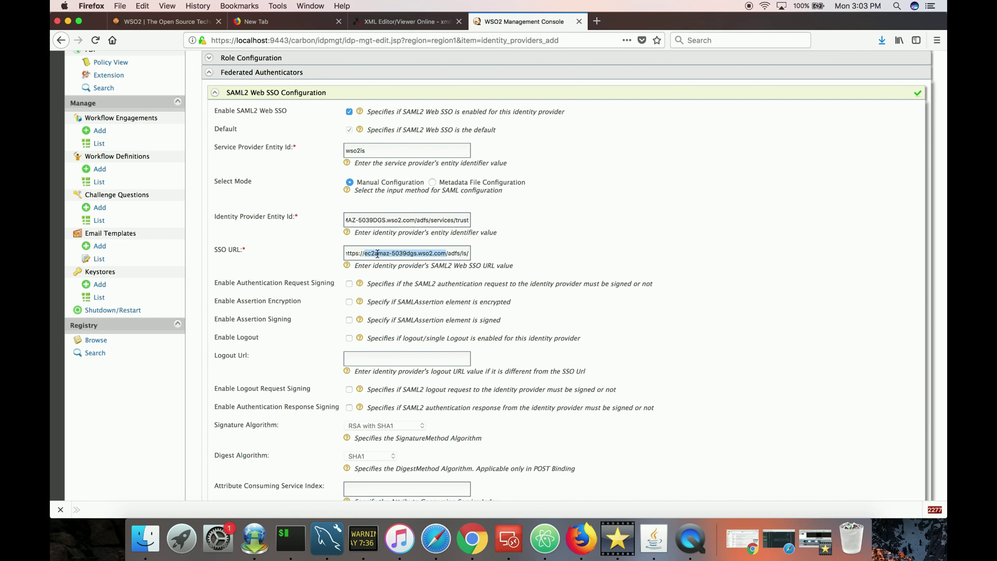
{"action": "left_click", "coordinate": [502, 241]}
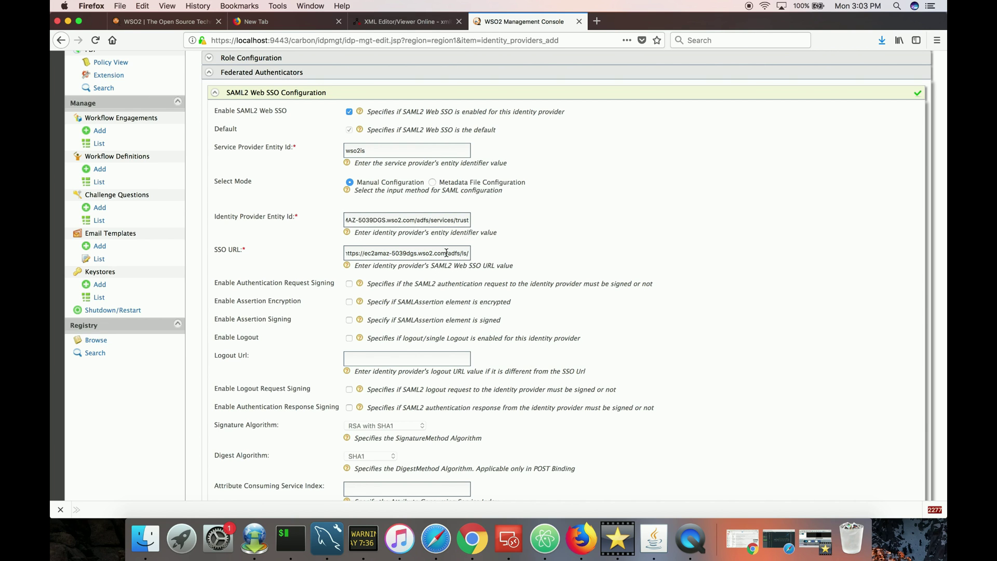
{"action": "left_click_drag", "start_coordinate": [446, 253], "coordinate": [365, 254]}
{"action": "left_click", "coordinate": [443, 254]}
{"action": "left_click", "coordinate": [444, 255]}
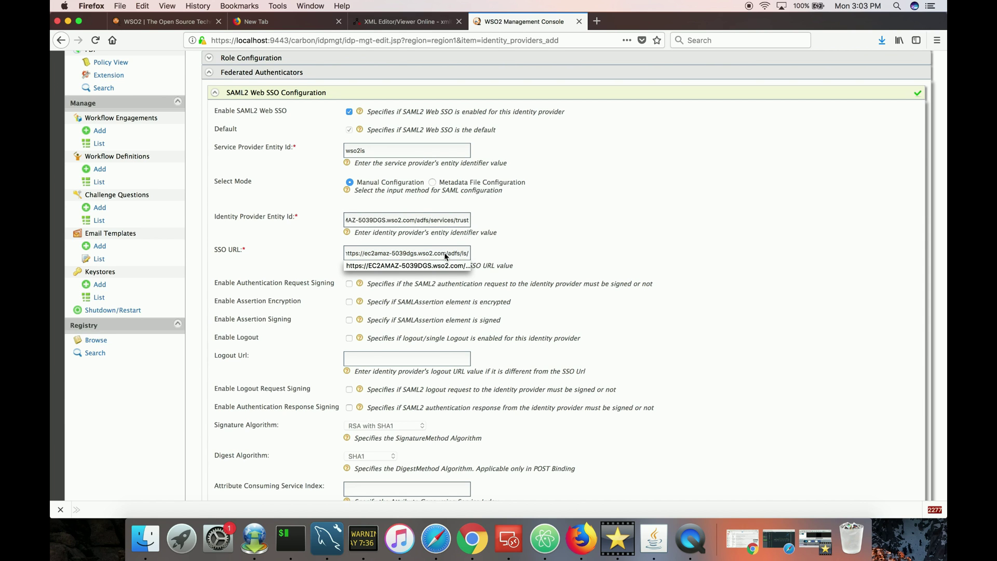
{"action": "left_click", "coordinate": [531, 219]}
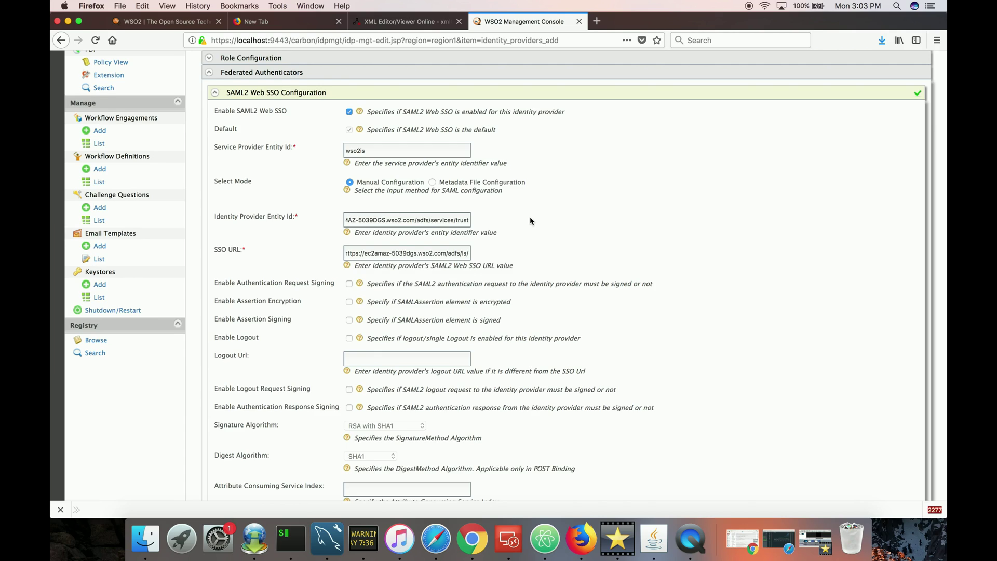
{"action": "key", "text": "super+h"}
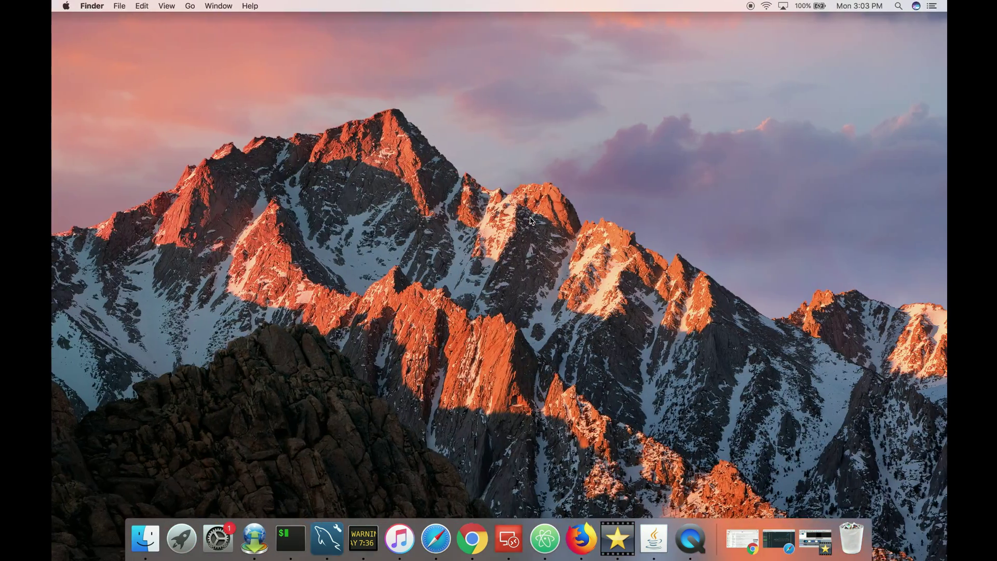
Step: In an iTerm2 bash session, run sudo vim /etc/hosts and attempt the administrator password
{"action": "key", "text": "super+Tab"}
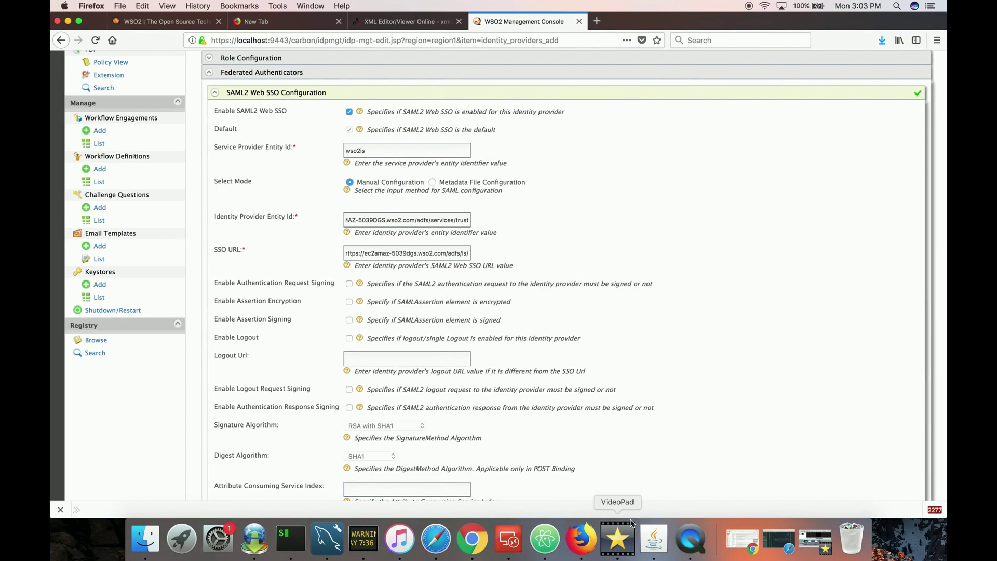
{"action": "left_click", "coordinate": [292, 538]}
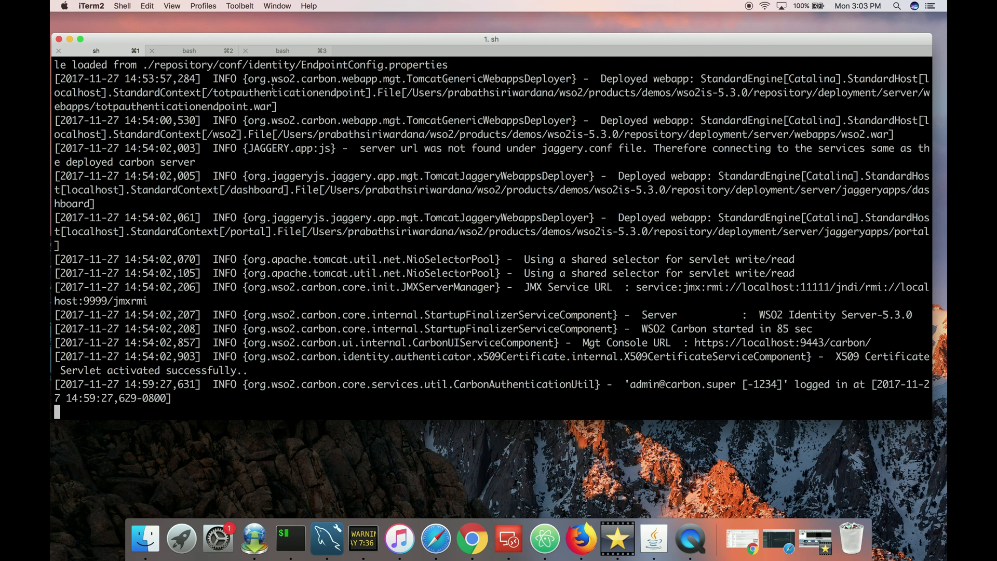
{"action": "left_click", "coordinate": [200, 51]}
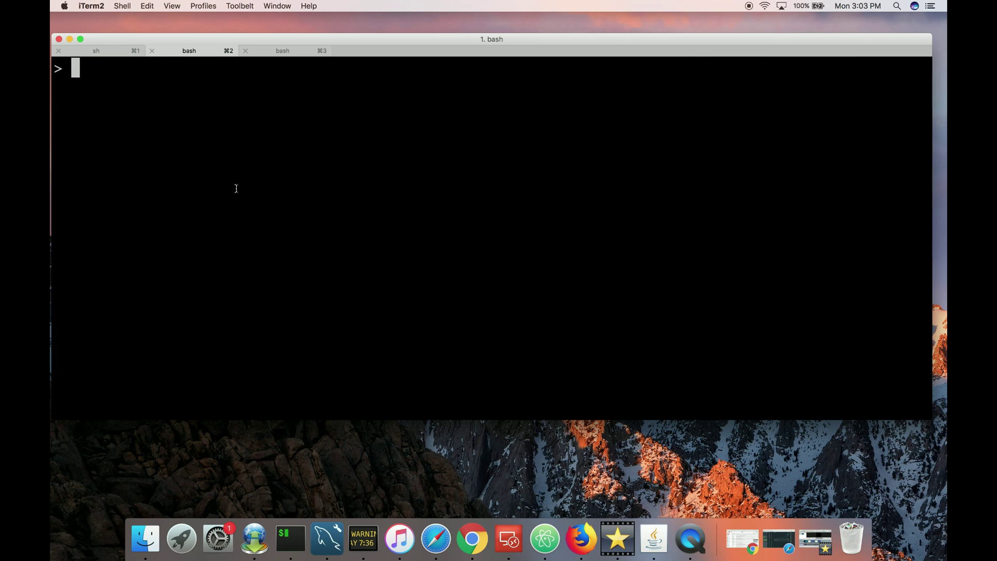
{"action": "type", "text": "sudo vim /etc/hosts"}
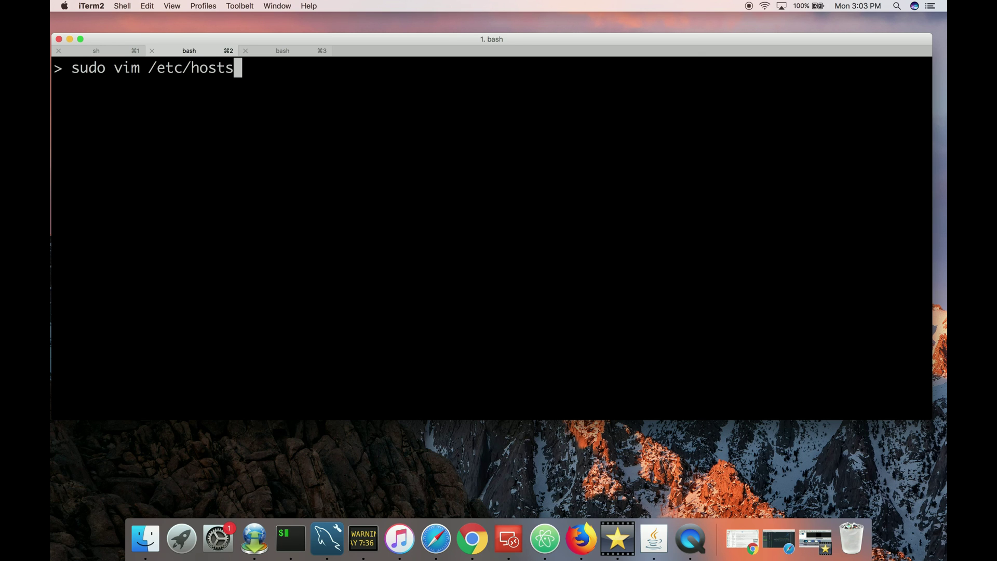
{"action": "key", "text": "Return"}
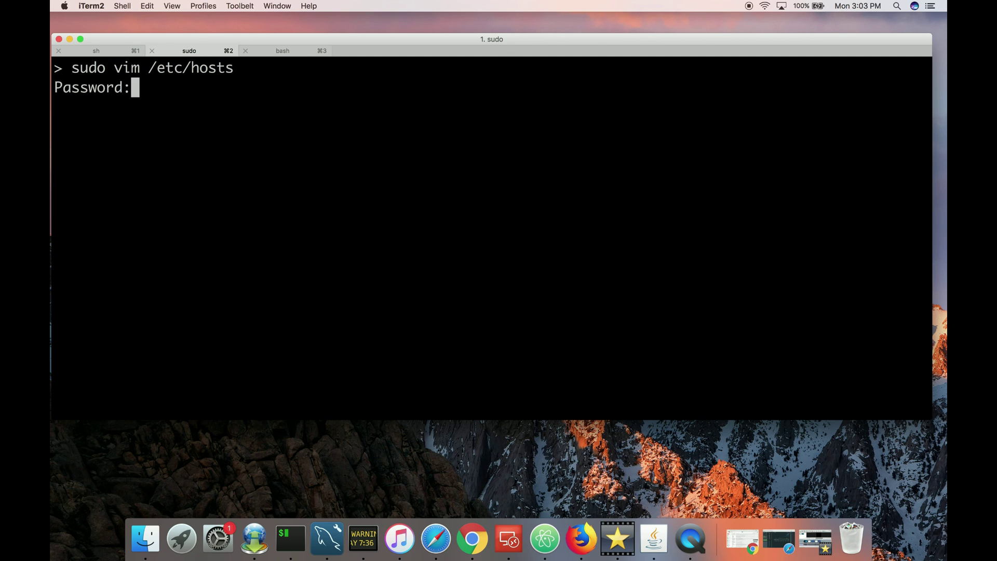
{"action": "key", "text": "Return"}
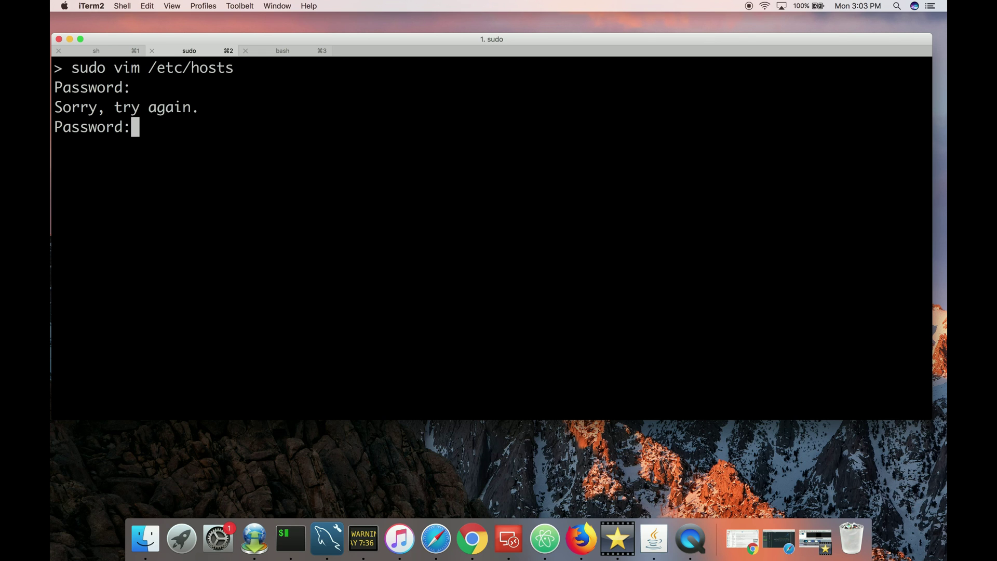
{"action": "key", "text": "Return"}
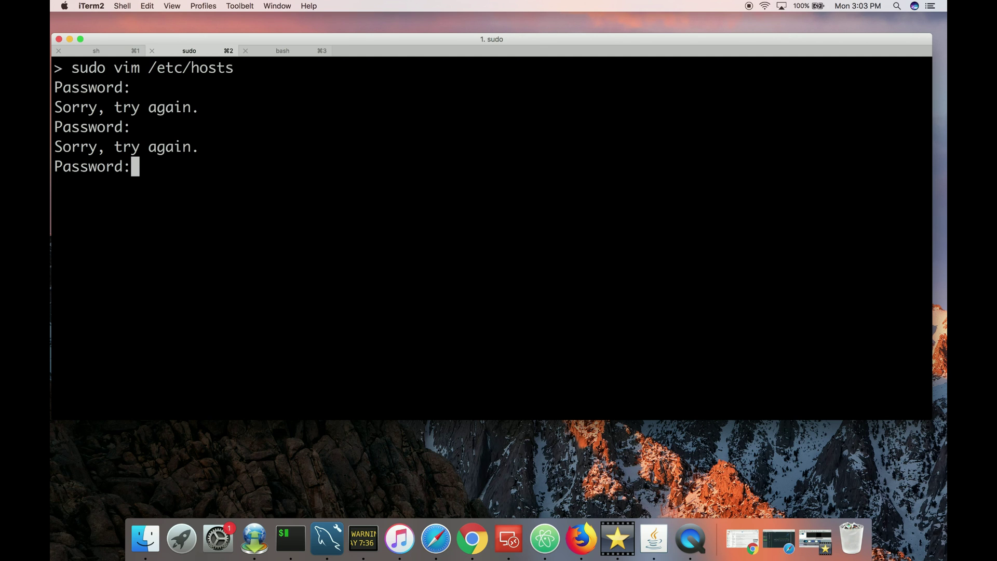
{"action": "key", "text": "Return"}
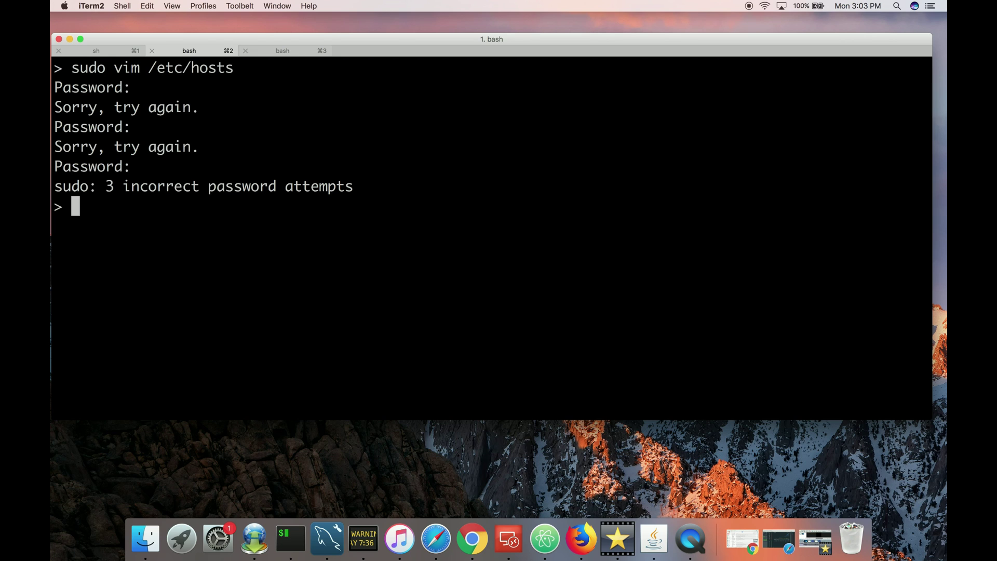
Step: Rerun the command, check the 52.207.150.61 EC2AMAZ-5039DGS.wso2.com entry, and save with :wq
{"action": "key", "text": "Up"}
{"action": "key", "text": "Return"}
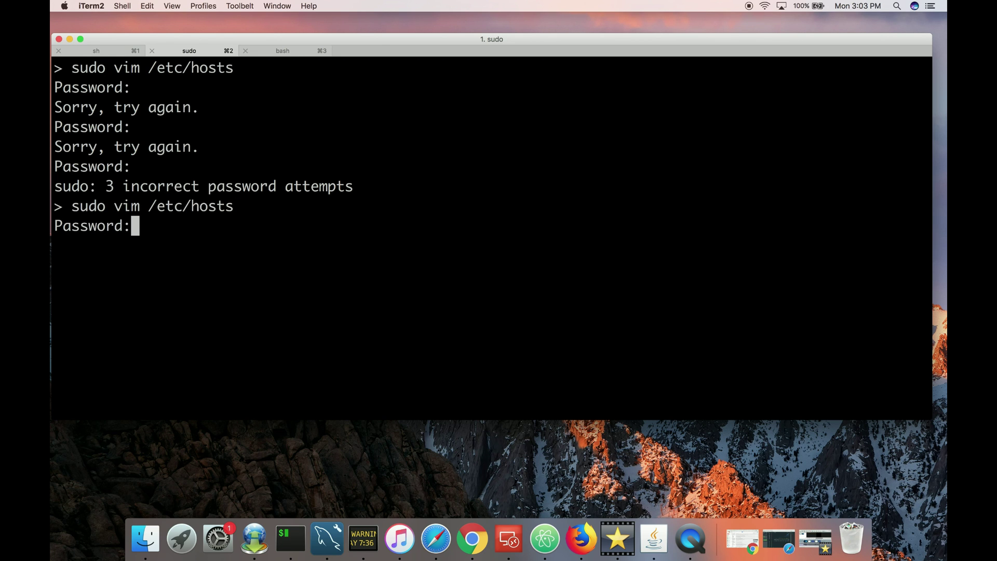
{"action": "key", "text": "Return"}
{"action": "key", "text": "Down"}
{"action": "key", "text": "Down"}
{"action": "key", "text": "Down"}
{"action": "key", "text": "Down"}
{"action": "key", "text": "Down"}
{"action": "key", "text": "Down"}
{"action": "key", "text": "Down"}
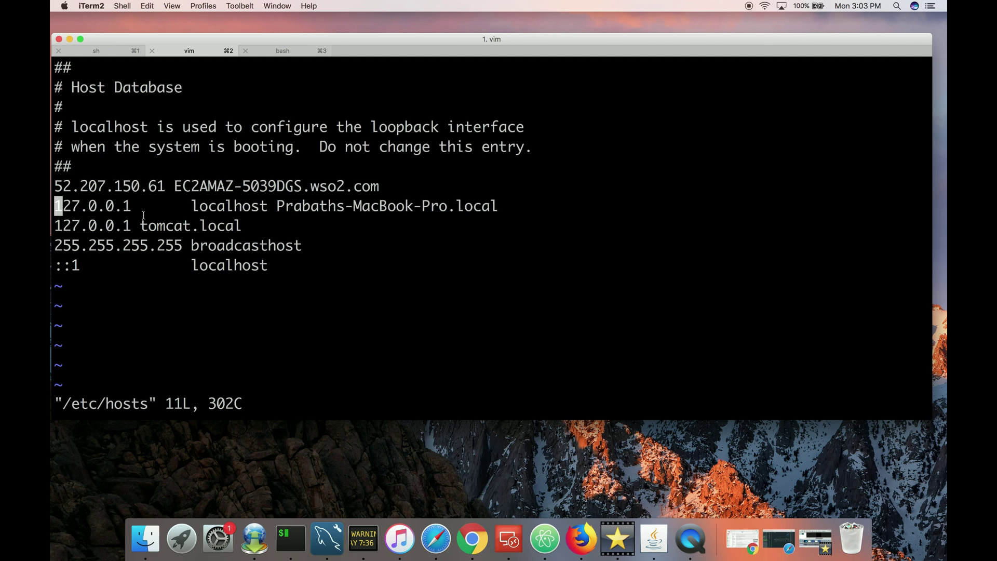
{"action": "type", "text": ":wq"}
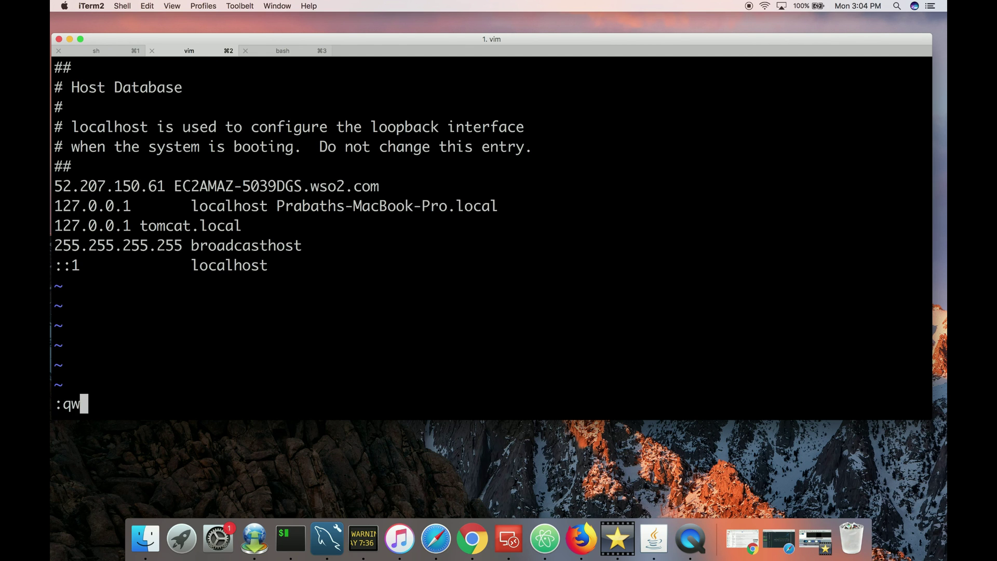
{"action": "key", "text": "Return"}
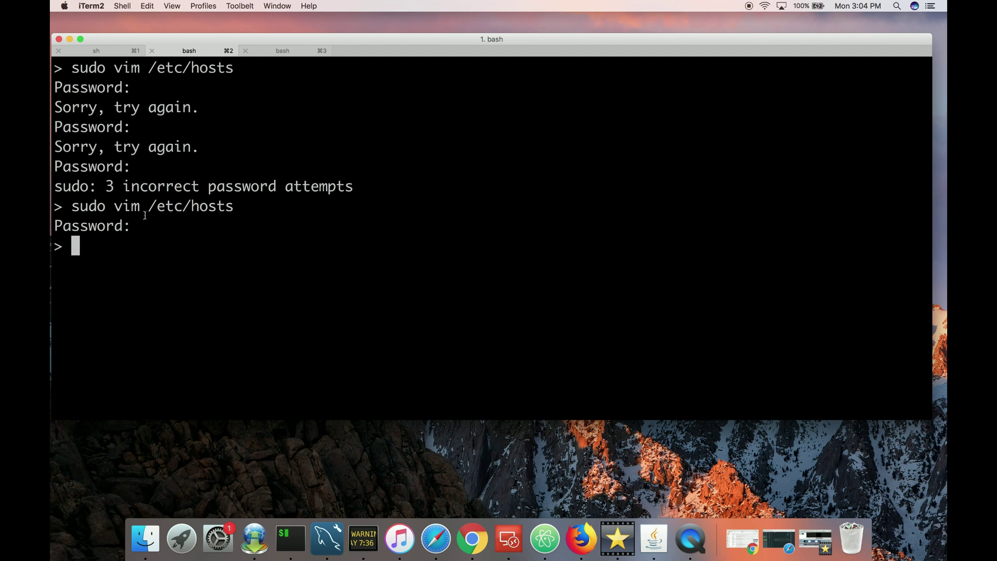
{"action": "key", "text": "ctrl+Left"}
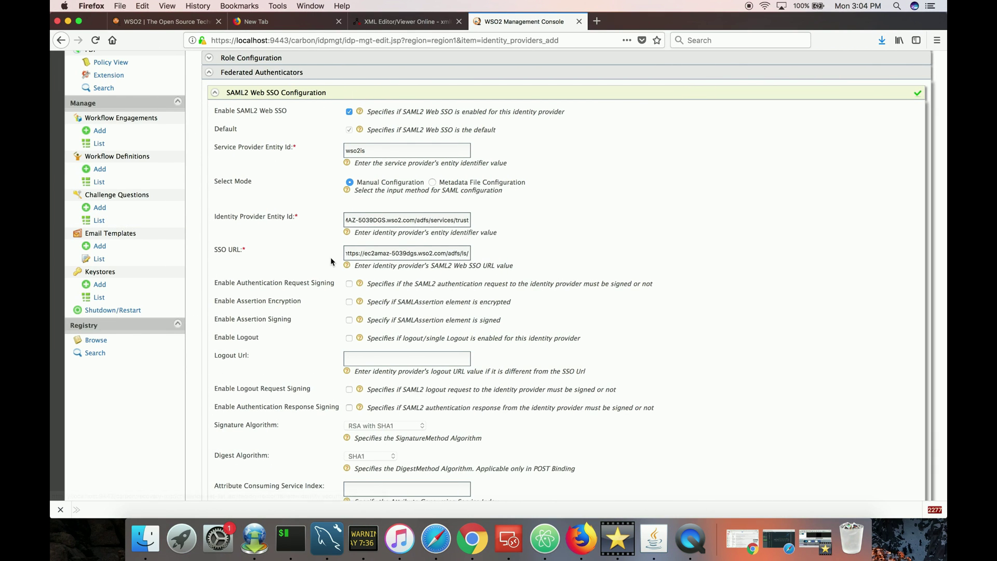
Step: Choose As Per Request for Include Authentication Context in the adfs SAML2 settings, then review the form
{"action": "scroll", "coordinate": [330, 260], "scroll_direction": "down", "scroll_amount": 2}
{"action": "scroll", "coordinate": [331, 297], "scroll_direction": "down", "scroll_amount": 3}
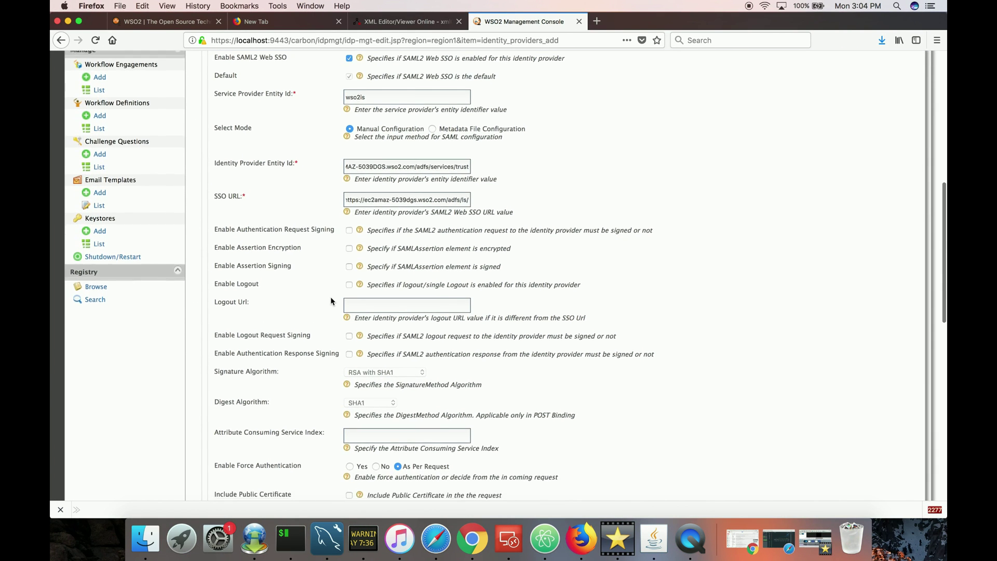
{"action": "scroll", "coordinate": [330, 297], "scroll_direction": "down", "scroll_amount": 4}
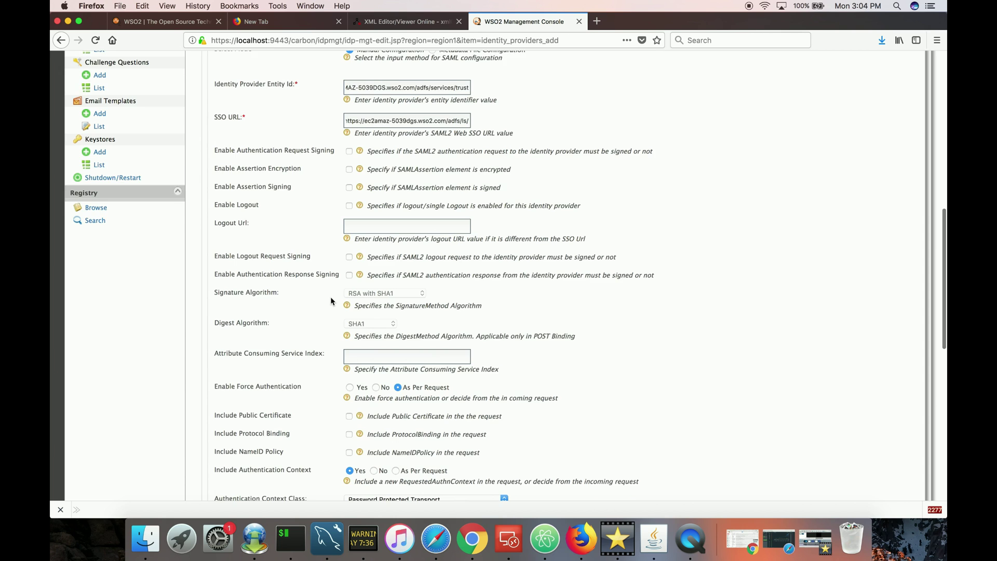
{"action": "scroll", "coordinate": [331, 301], "scroll_direction": "down", "scroll_amount": 2}
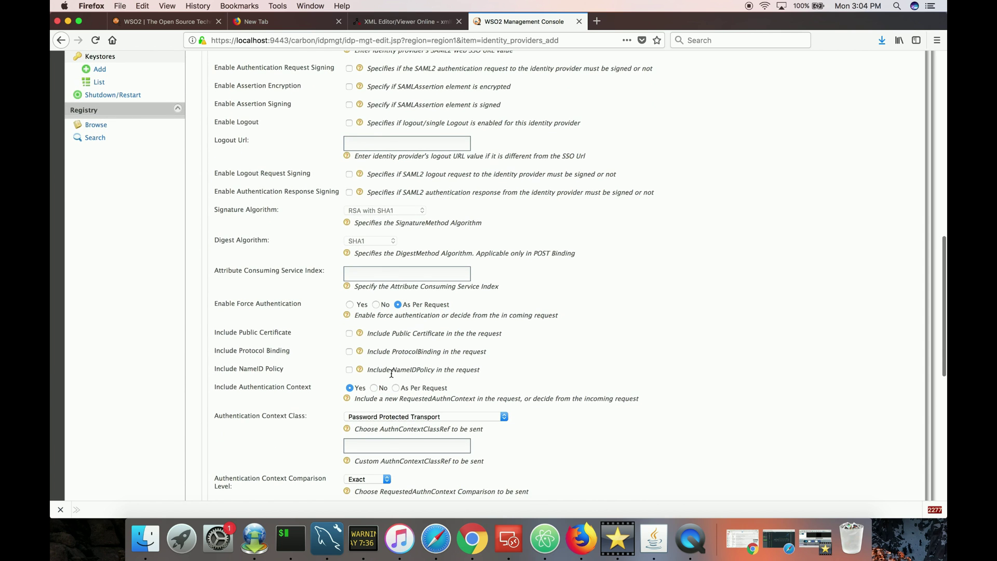
{"action": "left_click", "coordinate": [395, 388]}
{"action": "scroll", "coordinate": [460, 386], "scroll_direction": "down", "scroll_amount": 3}
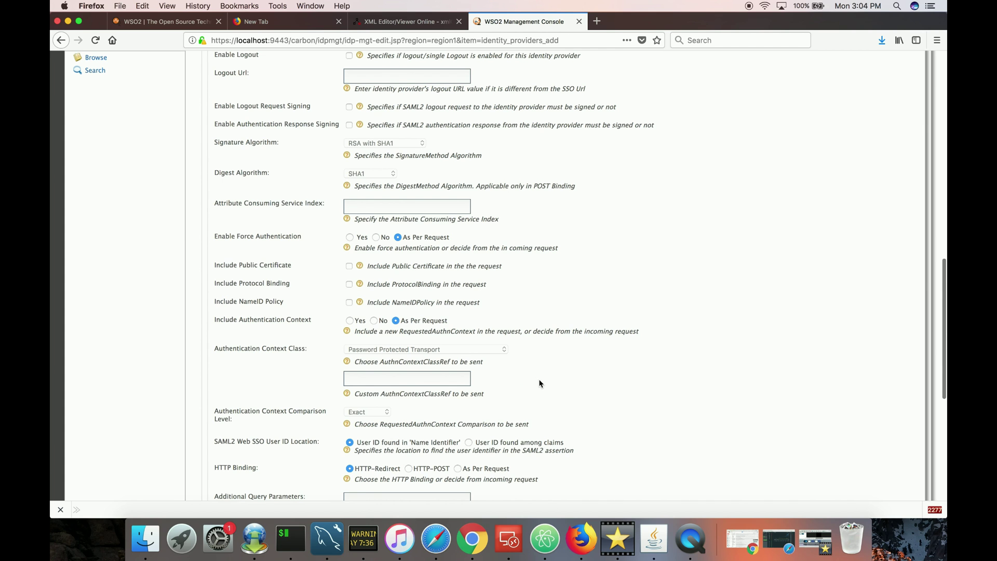
{"action": "scroll", "coordinate": [563, 420], "scroll_direction": "up", "scroll_amount": 5}
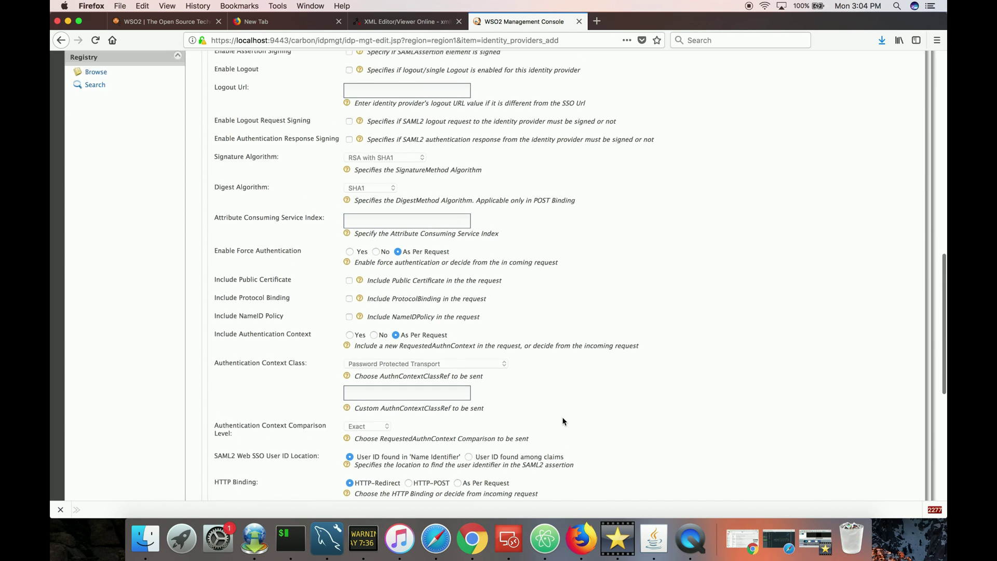
{"action": "scroll", "coordinate": [564, 421], "scroll_direction": "up", "scroll_amount": 7}
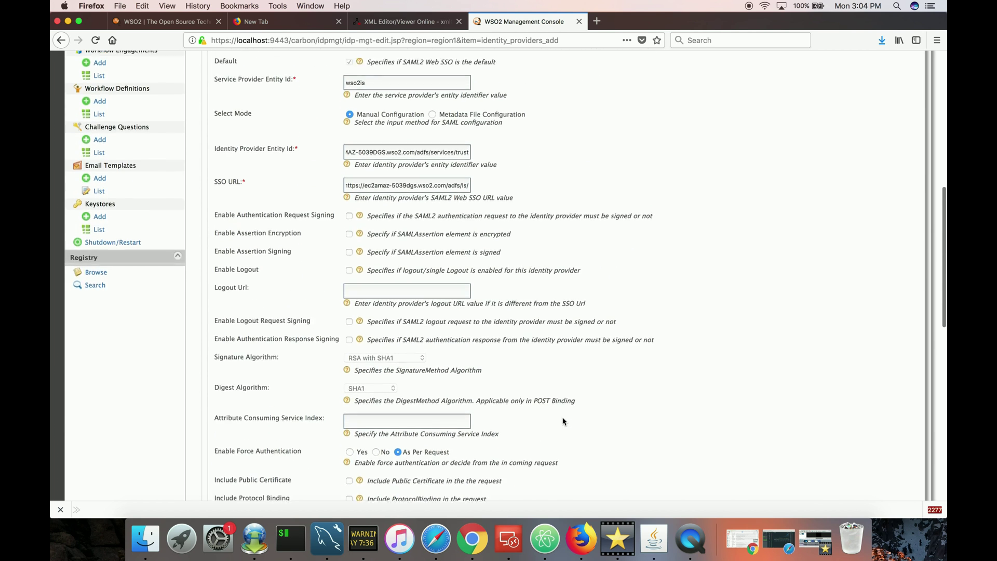
{"action": "scroll", "coordinate": [564, 420], "scroll_direction": "up", "scroll_amount": 1}
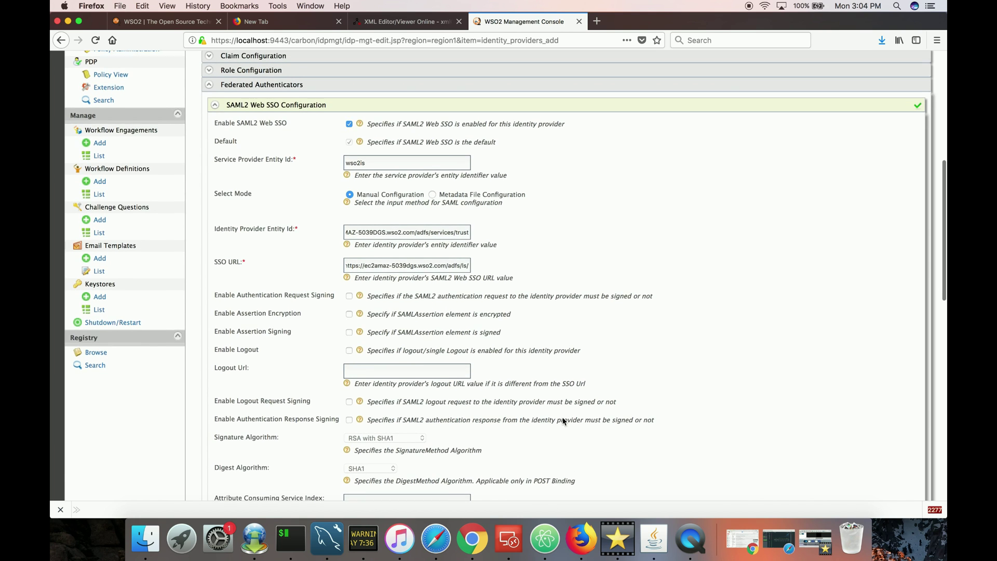
{"action": "scroll", "coordinate": [562, 418], "scroll_direction": "down", "scroll_amount": 8}
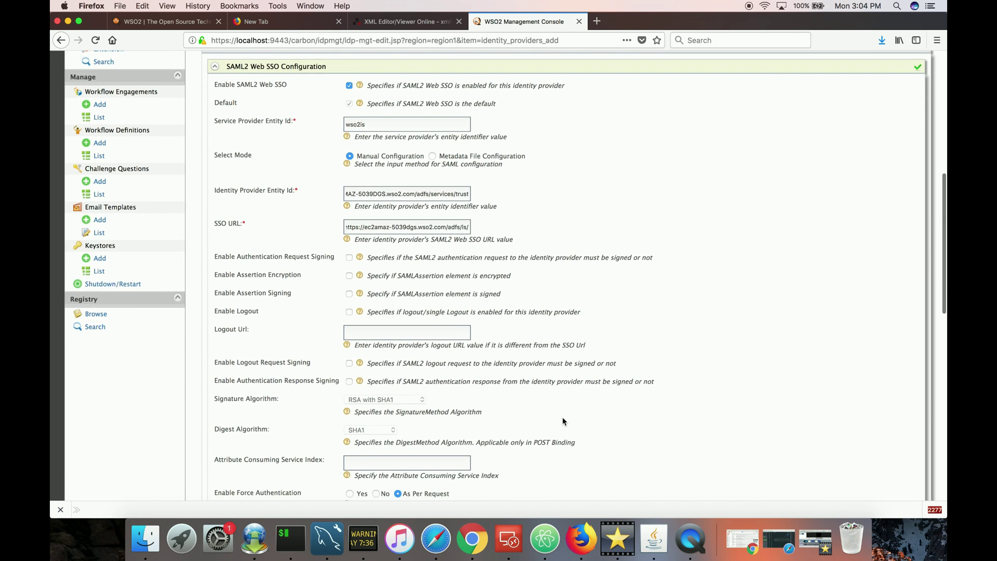
{"action": "scroll", "coordinate": [562, 421], "scroll_direction": "down", "scroll_amount": 7}
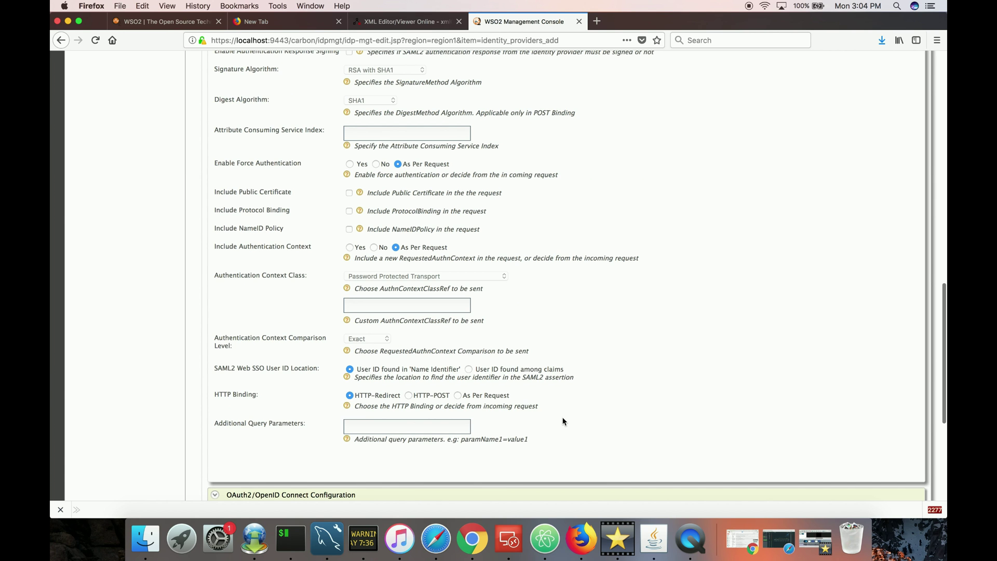
{"action": "scroll", "coordinate": [563, 421], "scroll_direction": "down", "scroll_amount": 10}
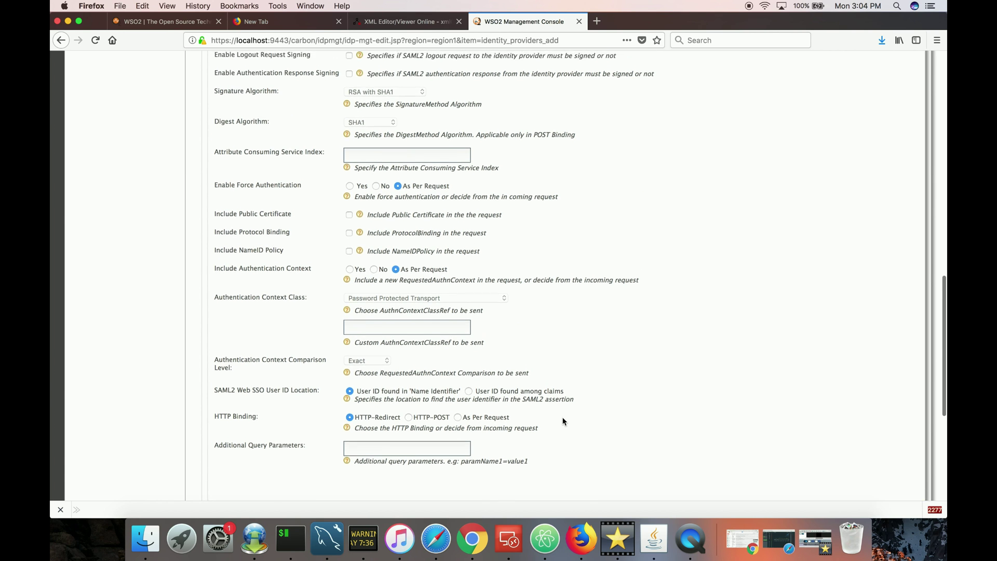
Step: Register the new adfs identity provider, then reopen adfs from the Identity Providers list for editing
{"action": "left_click", "coordinate": [232, 469]}
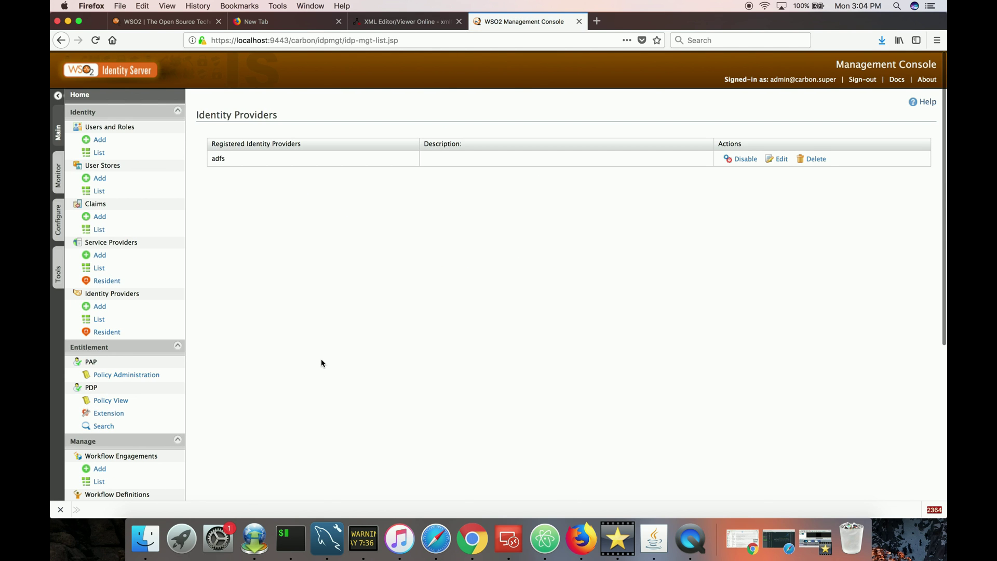
{"action": "left_click", "coordinate": [779, 162]}
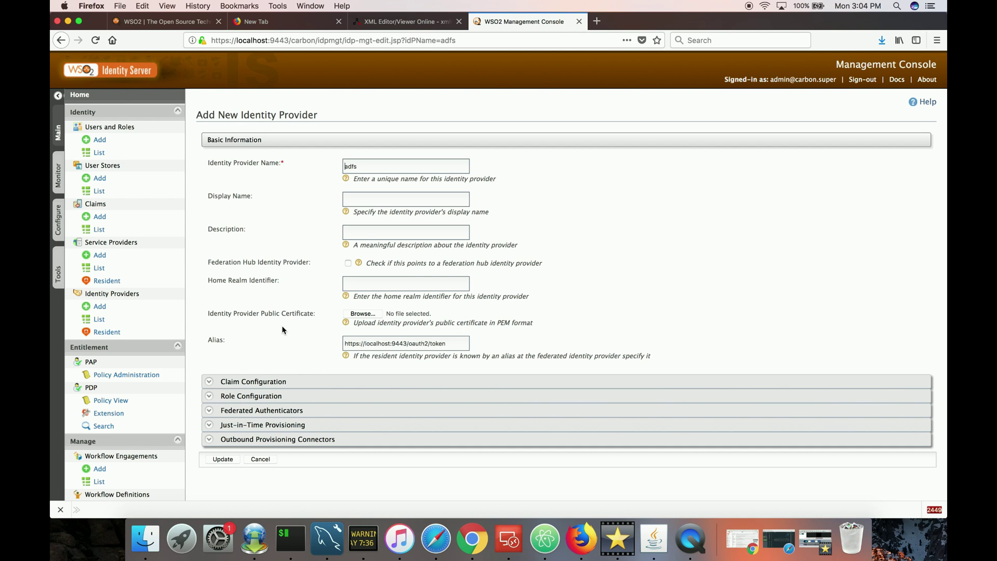
Step: In XmlGrid, expand KeyDescriptor > signing KeyInfo > X509Data to reveal the X509Certificate
{"action": "left_click", "coordinate": [377, 27]}
{"action": "scroll", "coordinate": [247, 254], "scroll_direction": "up", "scroll_amount": 3}
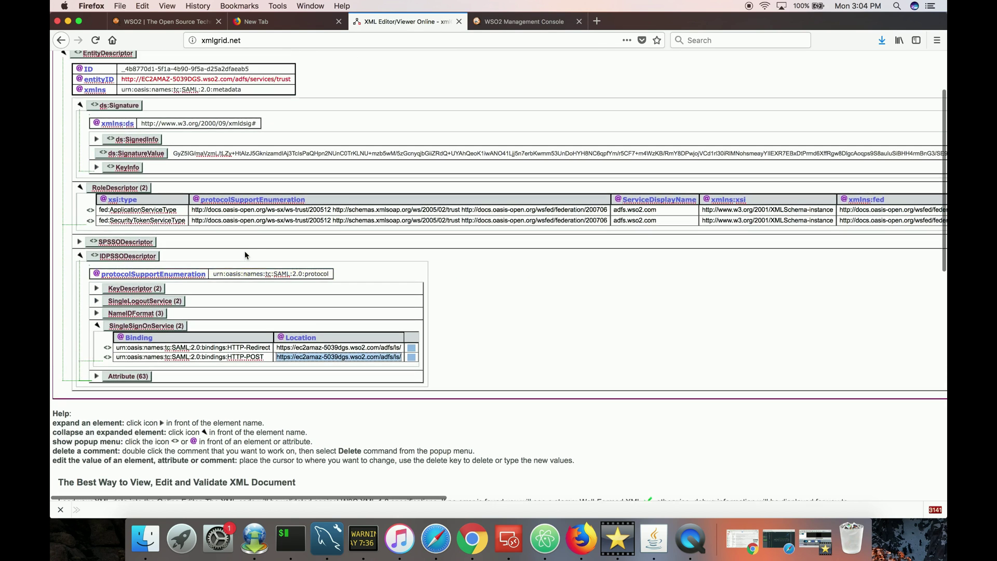
{"action": "scroll", "coordinate": [247, 255], "scroll_direction": "down", "scroll_amount": 4}
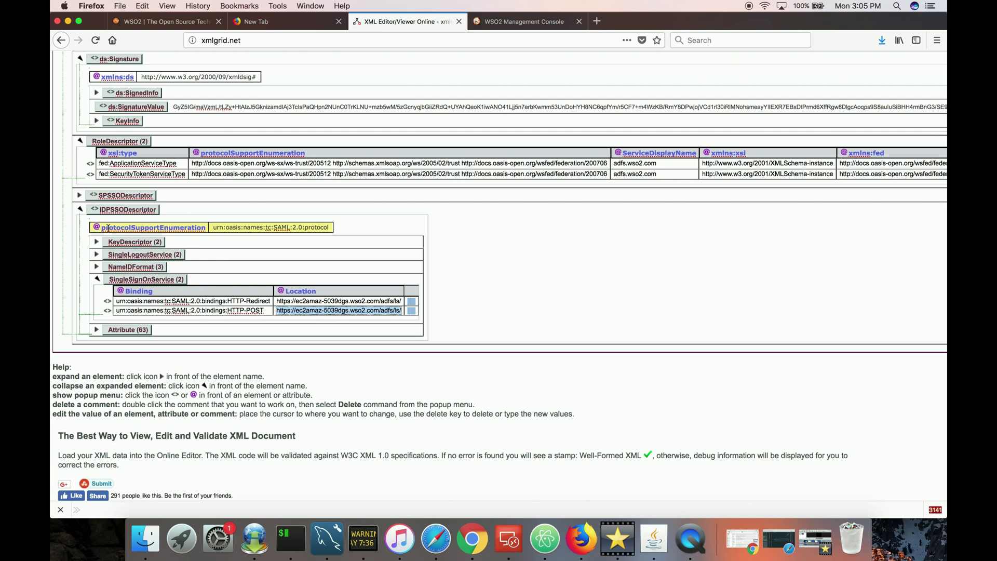
{"action": "left_click", "coordinate": [97, 241]}
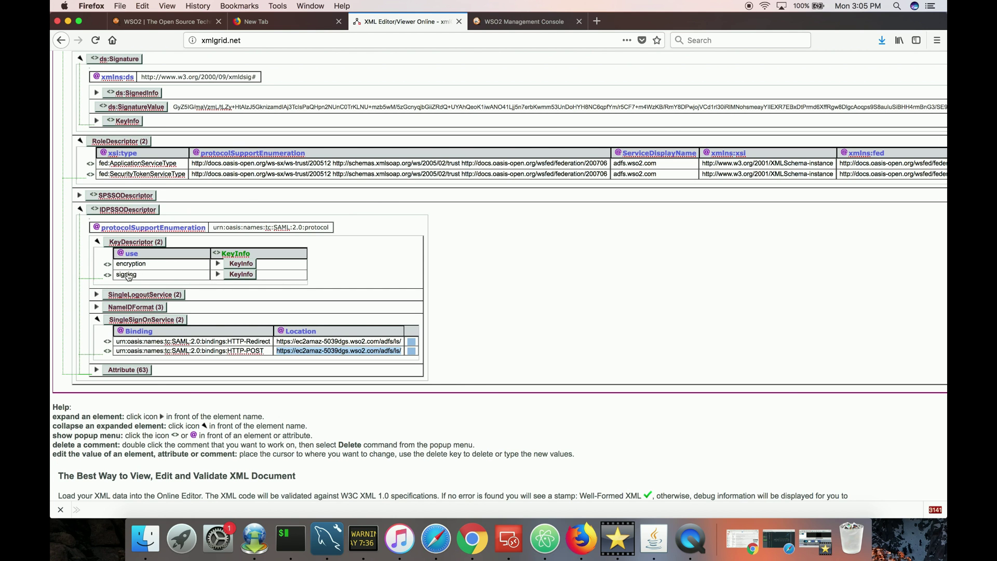
{"action": "left_click", "coordinate": [217, 275]}
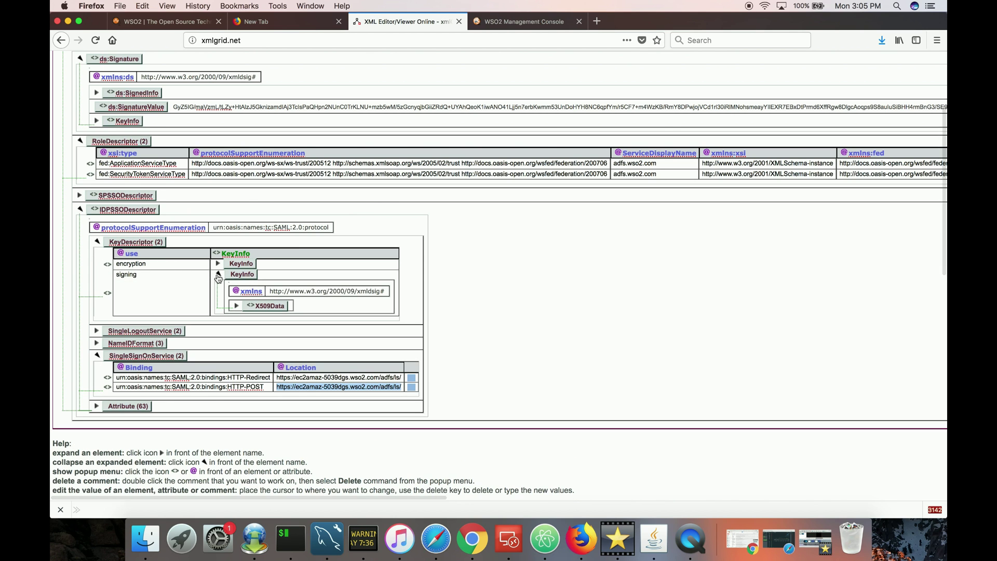
{"action": "left_click", "coordinate": [236, 309]}
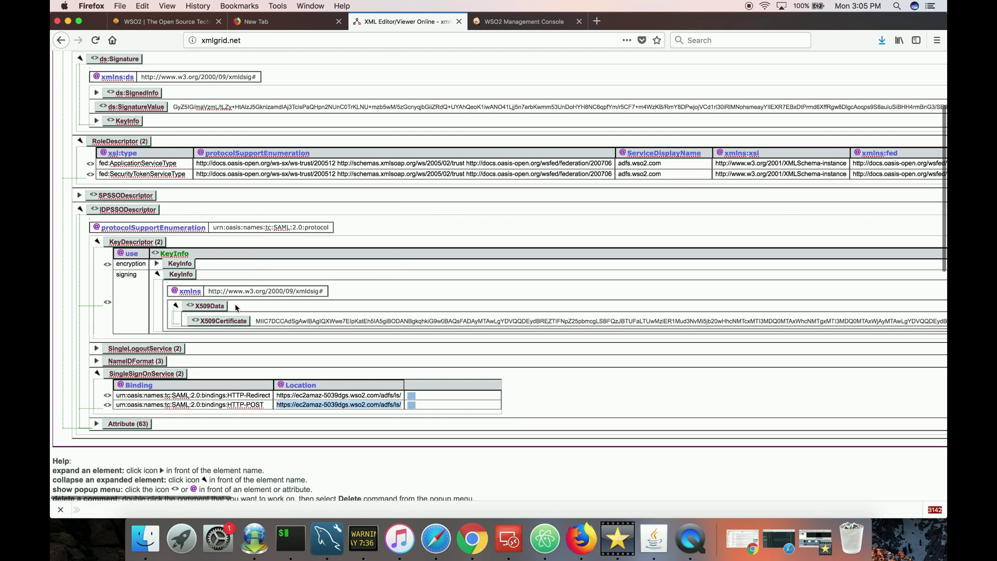
Step: Select the whole X509Certificate value in edit mode and switch to the Downloads desktop
{"action": "left_click", "coordinate": [279, 326]}
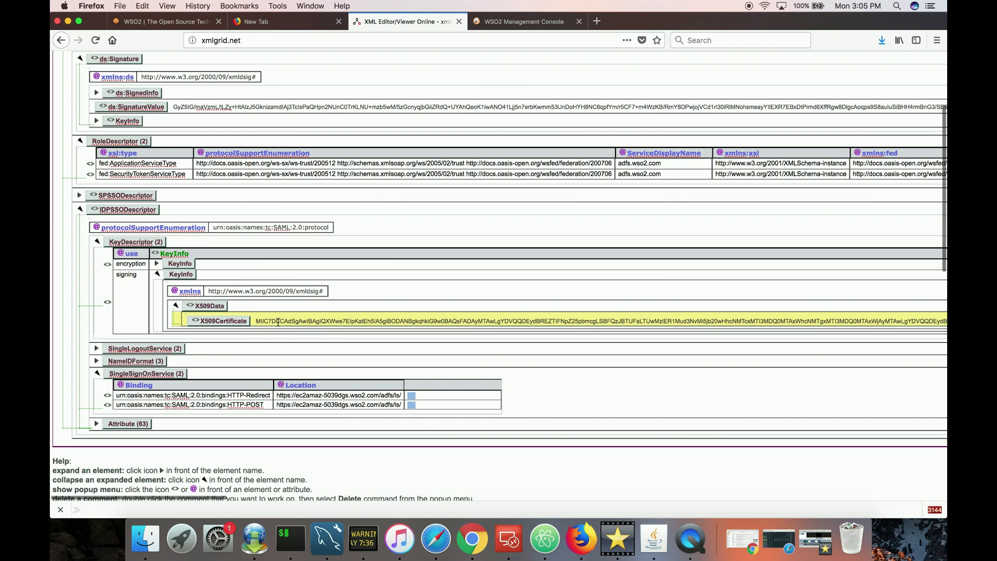
{"action": "left_click", "coordinate": [266, 331]}
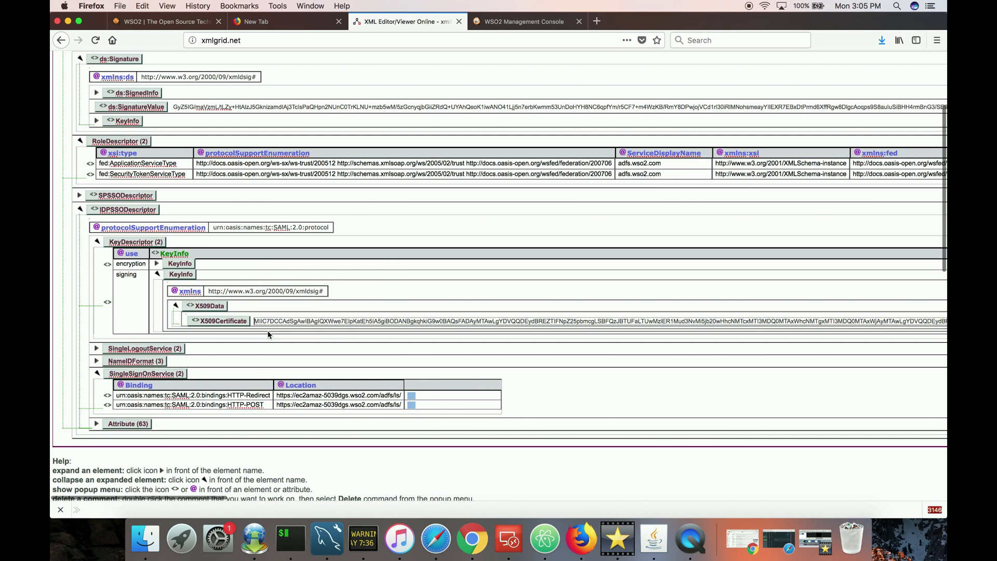
{"action": "double_click", "coordinate": [269, 322]}
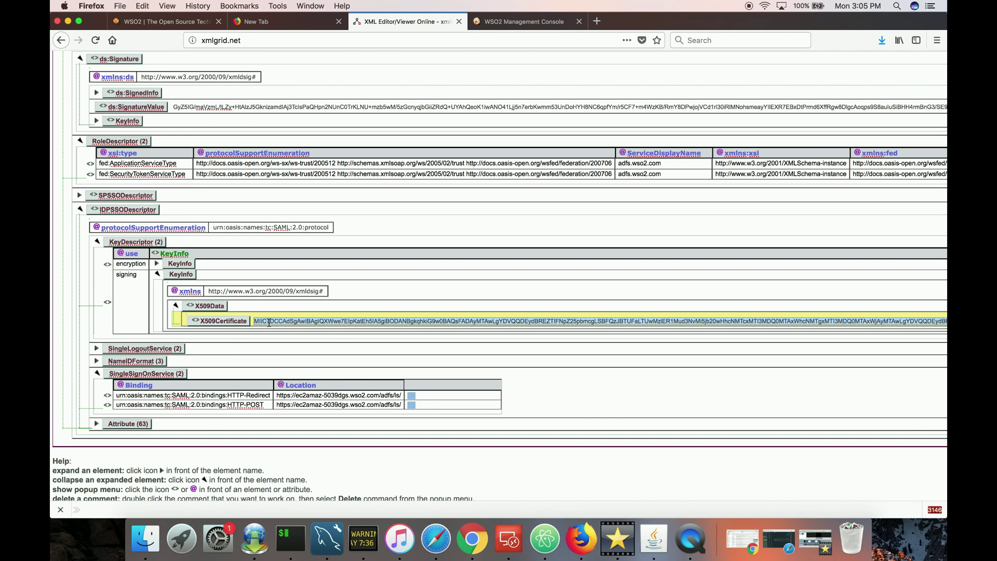
{"action": "key", "text": "ctrl+Left"}
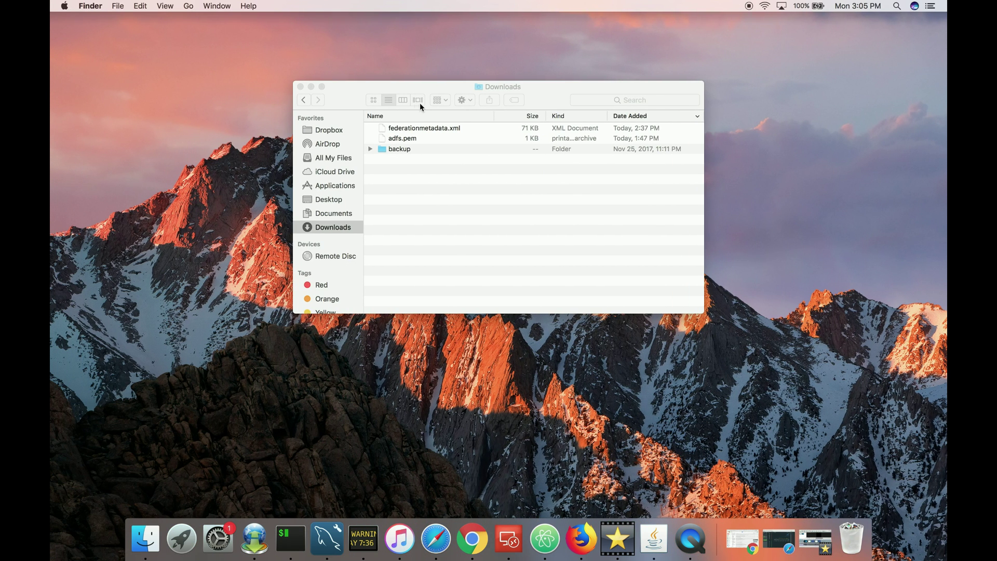
Step: Open adfs.pem from Downloads in TextEdit and enlarge the window
{"action": "left_click", "coordinate": [407, 140]}
{"action": "right_click", "coordinate": [408, 141]}
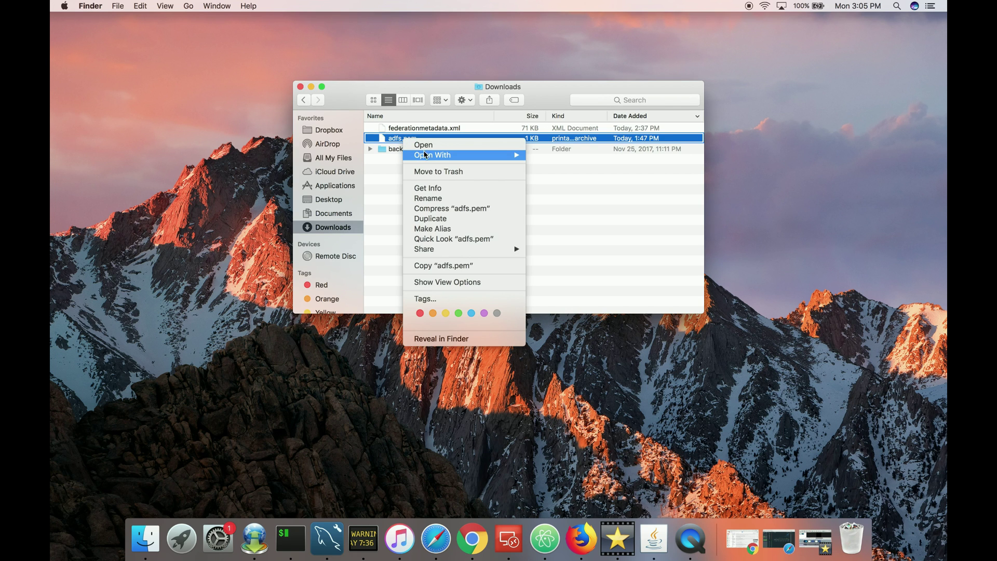
{"action": "mouse_move", "coordinate": [429, 157]}
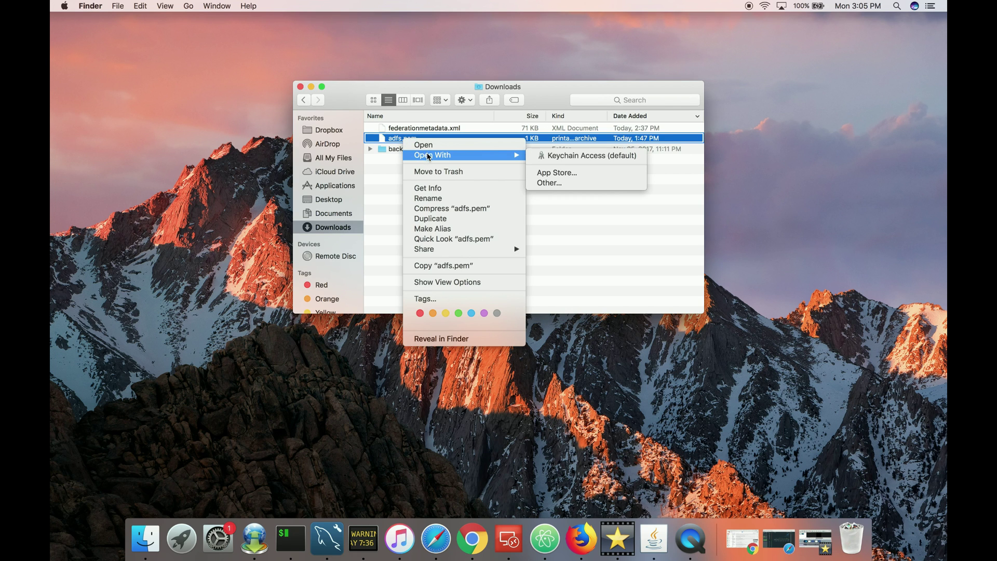
{"action": "left_click", "coordinate": [540, 184]}
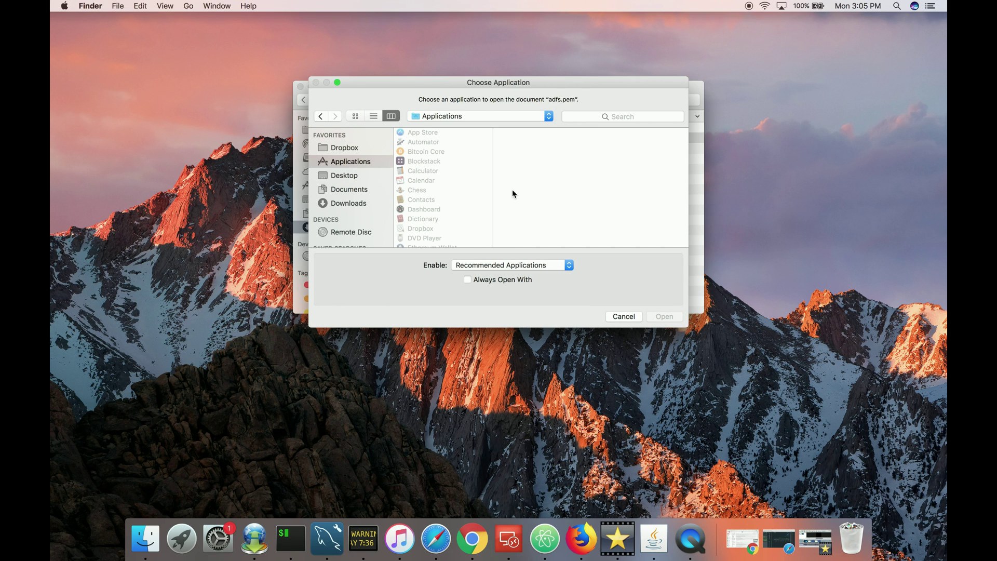
{"action": "scroll", "coordinate": [478, 206], "scroll_direction": "down", "scroll_amount": 8}
{"action": "scroll", "coordinate": [447, 187], "scroll_direction": "up", "scroll_amount": 1}
{"action": "double_click", "coordinate": [428, 173]}
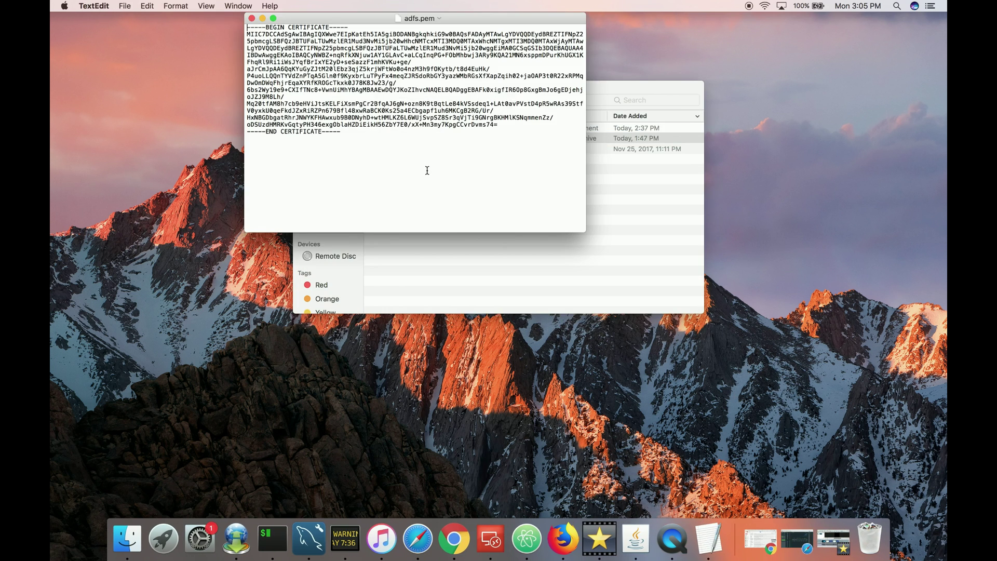
{"action": "left_click_drag", "start_coordinate": [586, 229], "coordinate": [744, 319]}
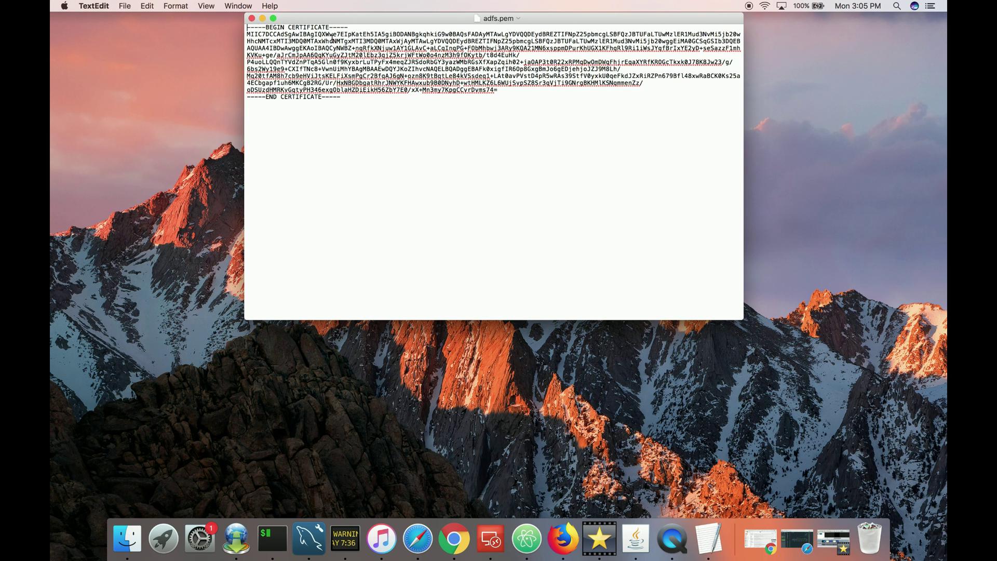
Step: Replace adfs.pem's old certificate body with the pasted certificate text
{"action": "left_click_drag", "start_coordinate": [499, 89], "coordinate": [230, 35]}
{"action": "key", "text": "BackSpace"}
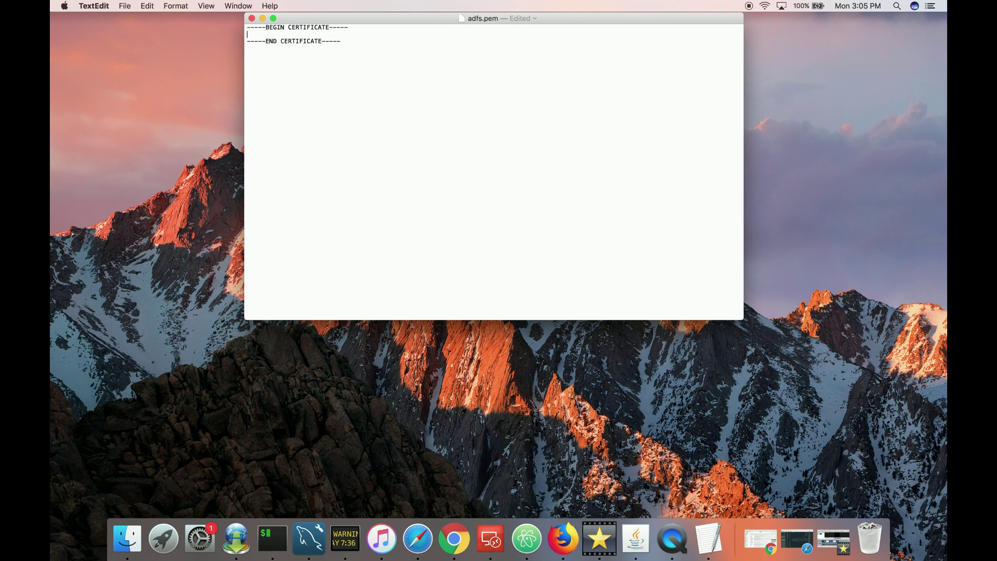
{"action": "key", "text": "Return"}
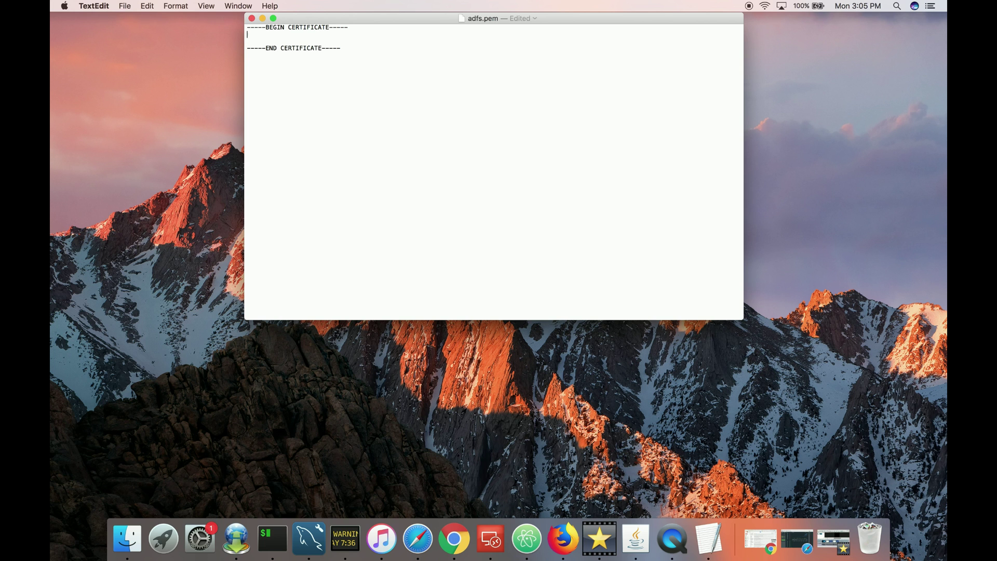
{"action": "type", "text": "MIIC7DCCAdSgAwIBAgIQXWwe7EIpKatEh5IA5giBODANBgkqhkiG9w0BAQsFADAyMTAwLgYDVQQDEydBREZTIFNpZ25pbmcgLSBFQzJBTUFaLTUwMzlER1Mud3NvMi5jb20wHhcNMTcxMTI3MDQ0MTAxWhcNMTgxMTI3MDQ0MTAxWjAyMTAwLgYDVQQDEydBREZTIFNpZ25pbmcgLSBFQzJBTUFaLTUwMzlER1Mud3NvMi5jb20wggEiMA0GCSqGSIb3DQEBAQUAA4IBDwAwggEKAoIBAQCyNWBZ"}
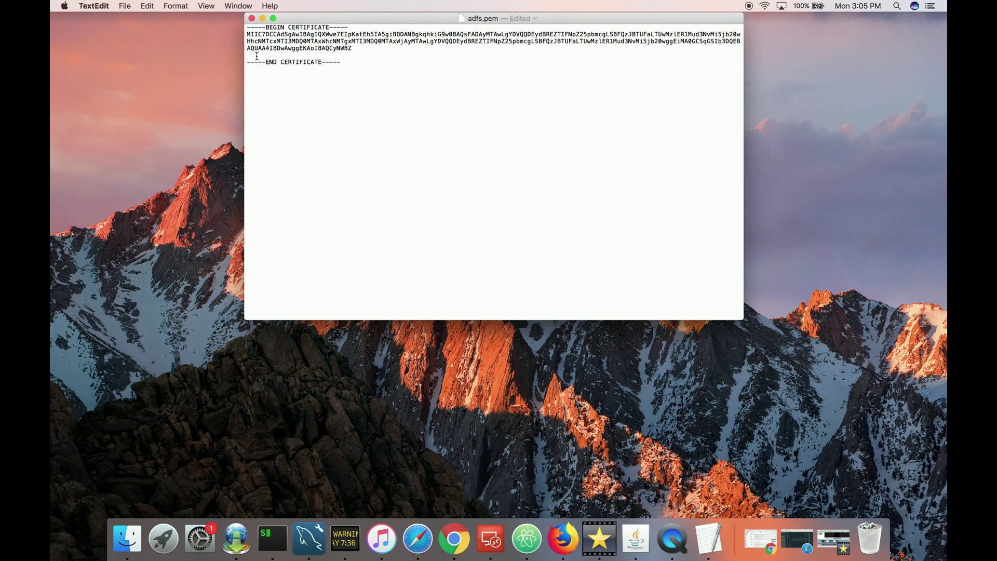
{"action": "key", "text": "super+Tab"}
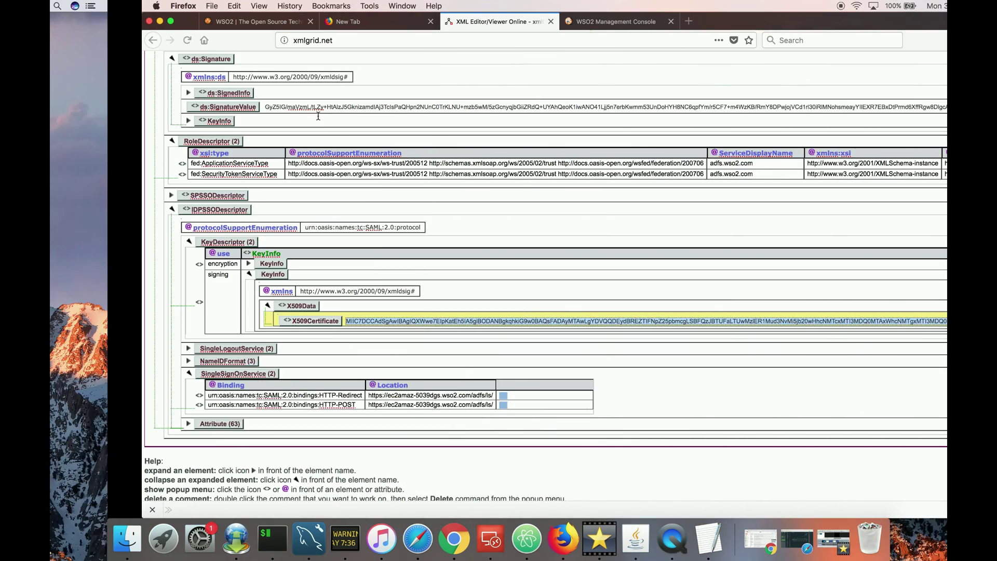
Step: Select the complete X509Certificate value in XmlGrid's edit box for copying
{"action": "left_click", "coordinate": [414, 325]}
{"action": "left_click", "coordinate": [320, 355]}
{"action": "left_click", "coordinate": [312, 325]}
{"action": "left_click", "coordinate": [328, 331]}
{"action": "key", "text": "super+a"}
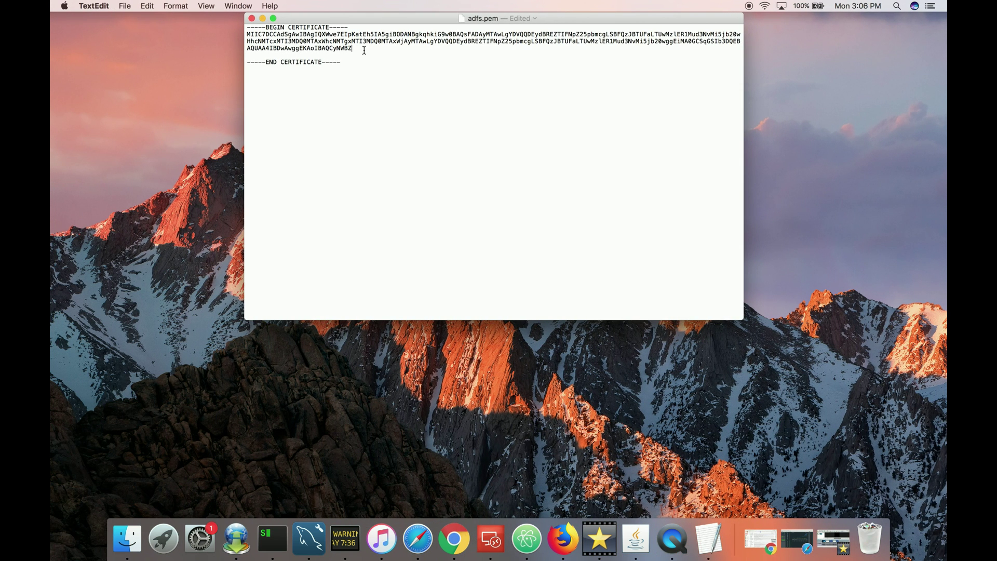
Step: Paste the full certificate into adfs.pem, removing the partial lines and stray XPath text
{"action": "left_click_drag", "start_coordinate": [364, 51], "coordinate": [247, 32]}
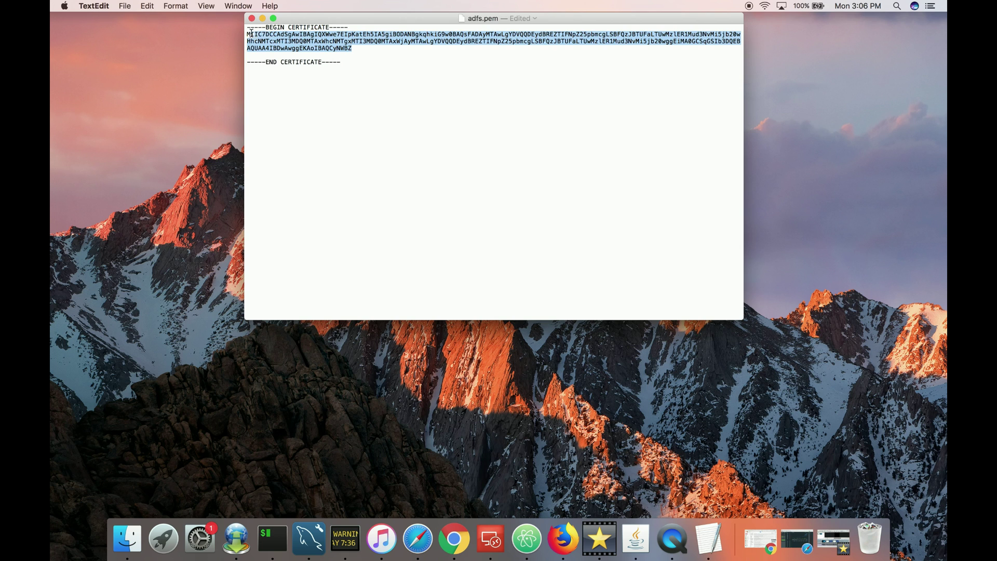
{"action": "key", "text": "BackSpace"}
{"action": "key", "text": "super+v"}
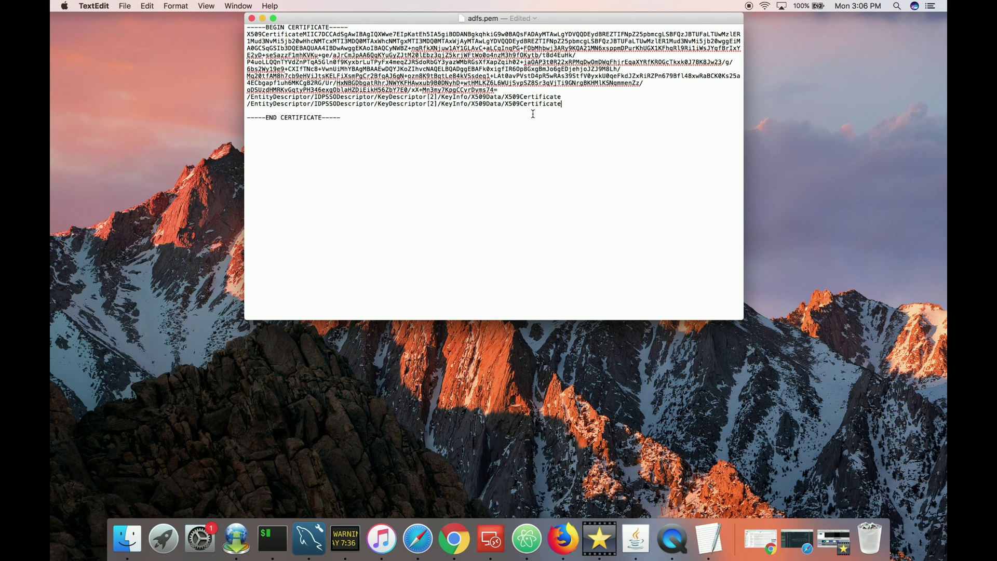
{"action": "left_click_drag", "start_coordinate": [561, 104], "coordinate": [247, 97]}
{"action": "key", "text": "BackSpace"}
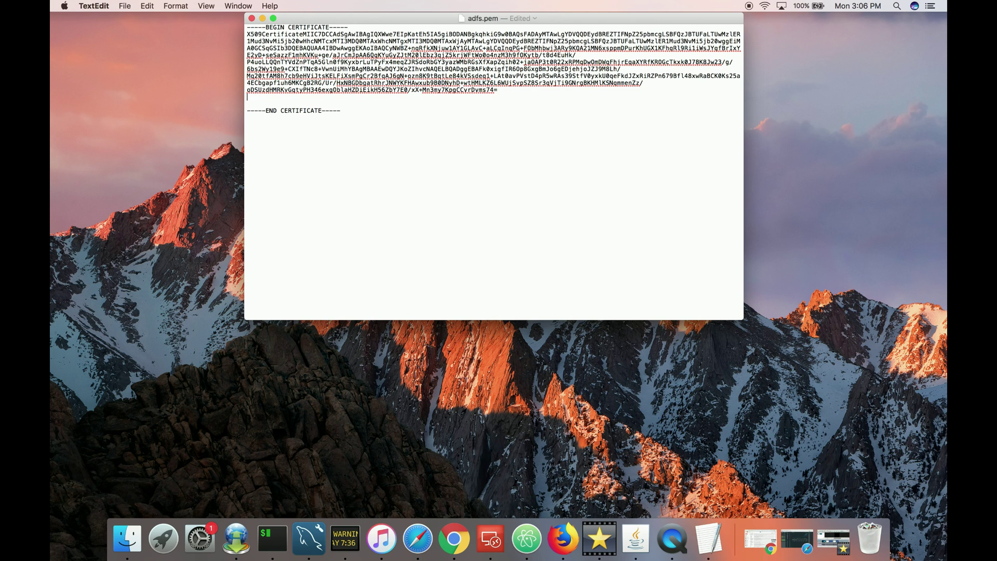
{"action": "key", "text": "BackSpace"}
{"action": "key", "text": "BackSpace"}
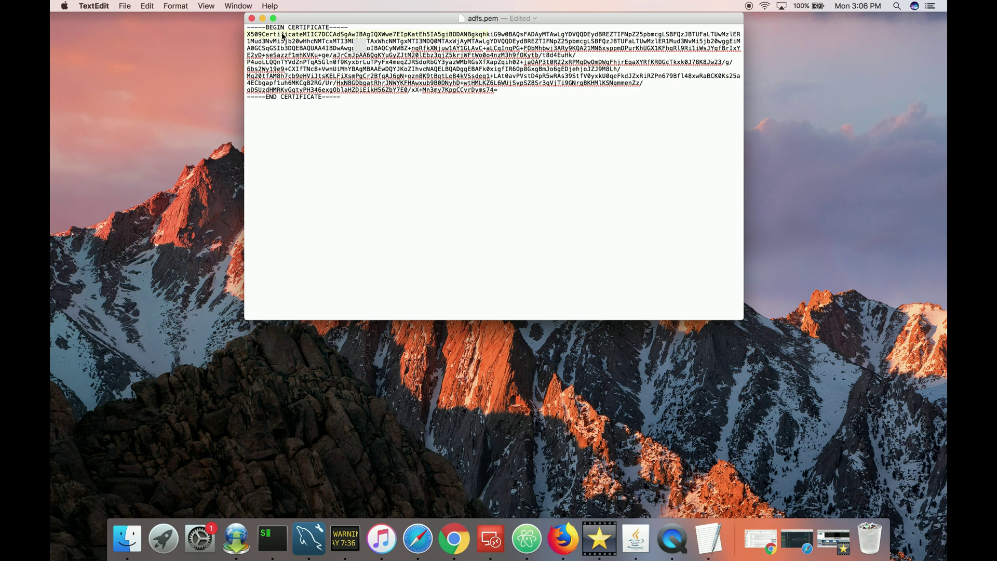
Step: Strip the 'X509Certificate' prefix before the certificate body and close adfs.pem
{"action": "left_click", "coordinate": [303, 34]}
{"action": "key", "text": "BackSpace"}
{"action": "key", "text": "BackSpace"}
{"action": "key", "text": "BackSpace"}
{"action": "key", "text": "BackSpace"}
{"action": "key", "text": "BackSpace"}
{"action": "key", "text": "BackSpace"}
{"action": "key", "text": "BackSpace"}
{"action": "key", "text": "BackSpace"}
{"action": "key", "text": "BackSpace"}
{"action": "key", "text": "BackSpace"}
{"action": "key", "text": "BackSpace"}
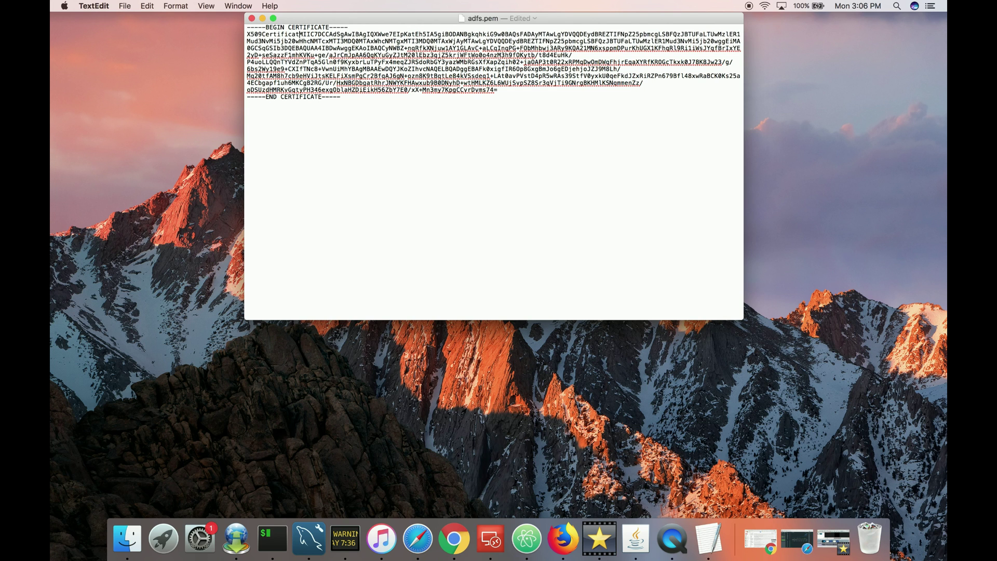
{"action": "key", "text": "BackSpace"}
{"action": "key", "text": "BackSpace"}
{"action": "key", "text": "BackSpace"}
{"action": "key", "text": "BackSpace"}
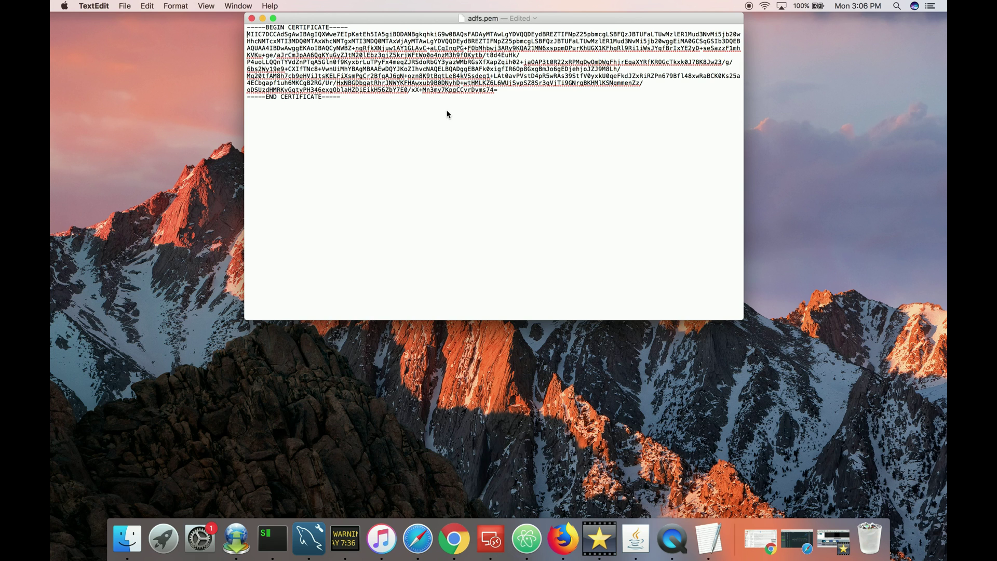
{"action": "left_click", "coordinate": [251, 18]}
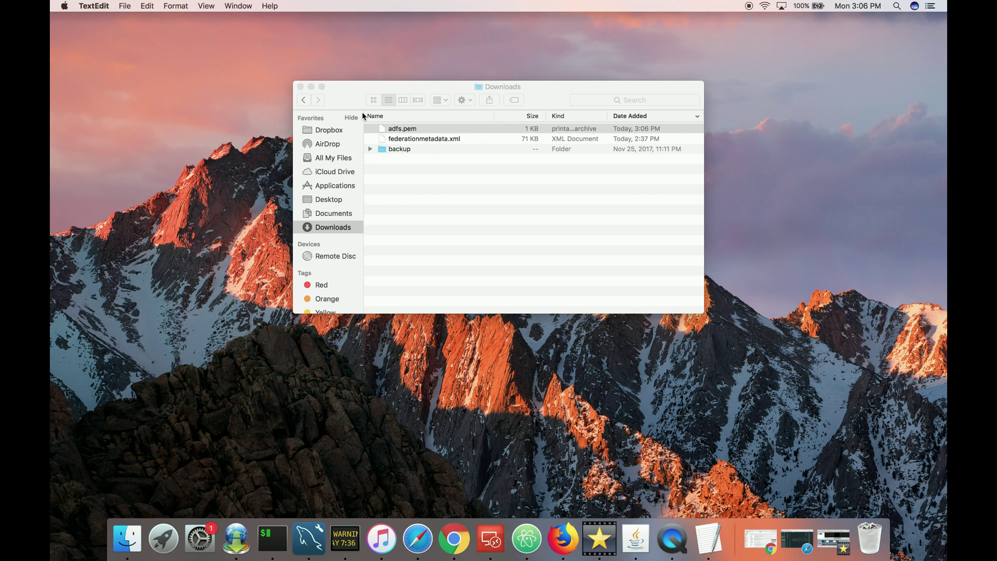
Step: Upload adfs.pem from Downloads as the adfs provider's public certificate and save the provider
{"action": "key", "text": "super+Tab"}
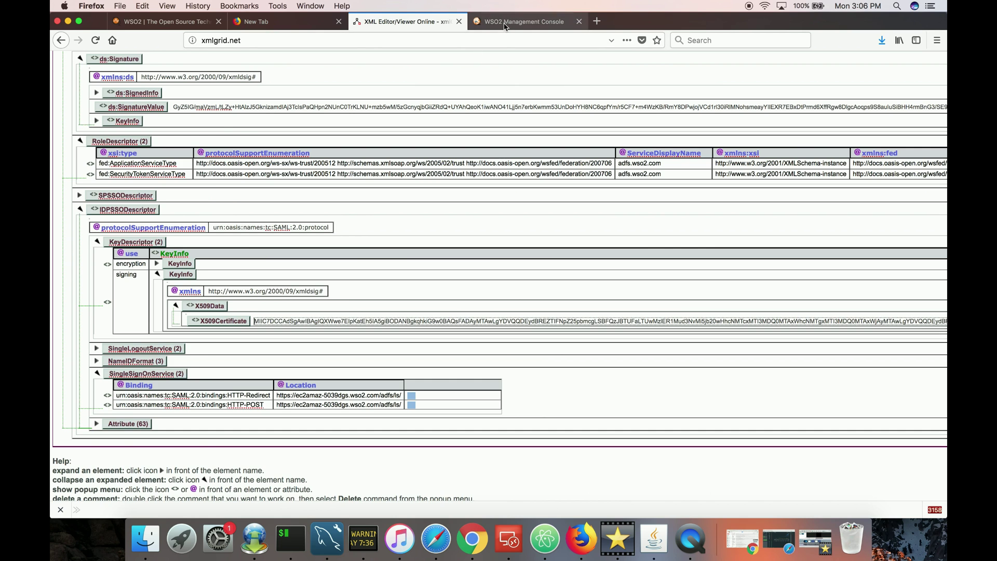
{"action": "left_click", "coordinate": [504, 26]}
{"action": "scroll", "coordinate": [549, 208], "scroll_direction": "down", "scroll_amount": 2}
{"action": "left_click", "coordinate": [372, 273]}
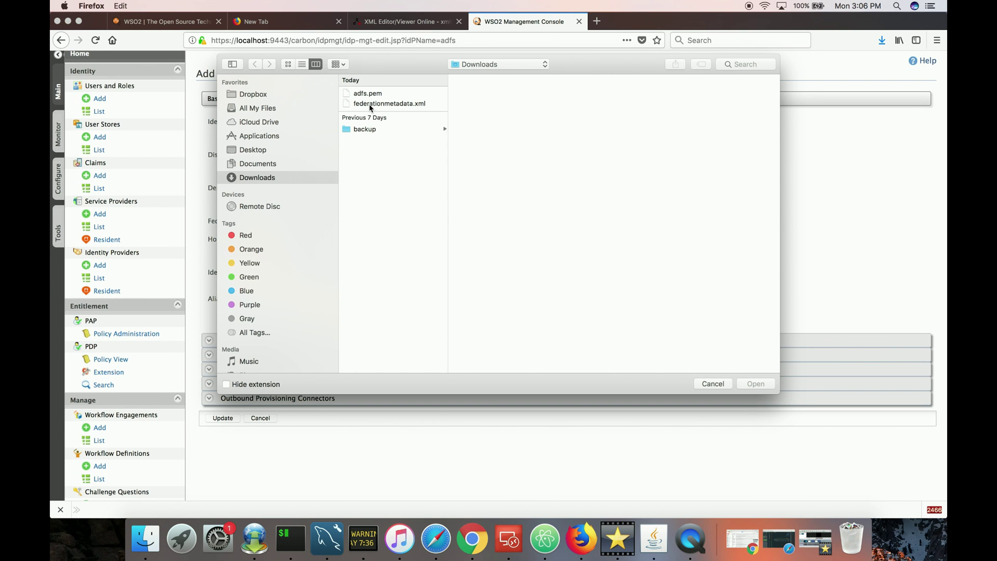
{"action": "left_click", "coordinate": [371, 94]}
{"action": "left_click", "coordinate": [755, 384]}
{"action": "scroll", "coordinate": [639, 276], "scroll_direction": "down", "scroll_amount": 1}
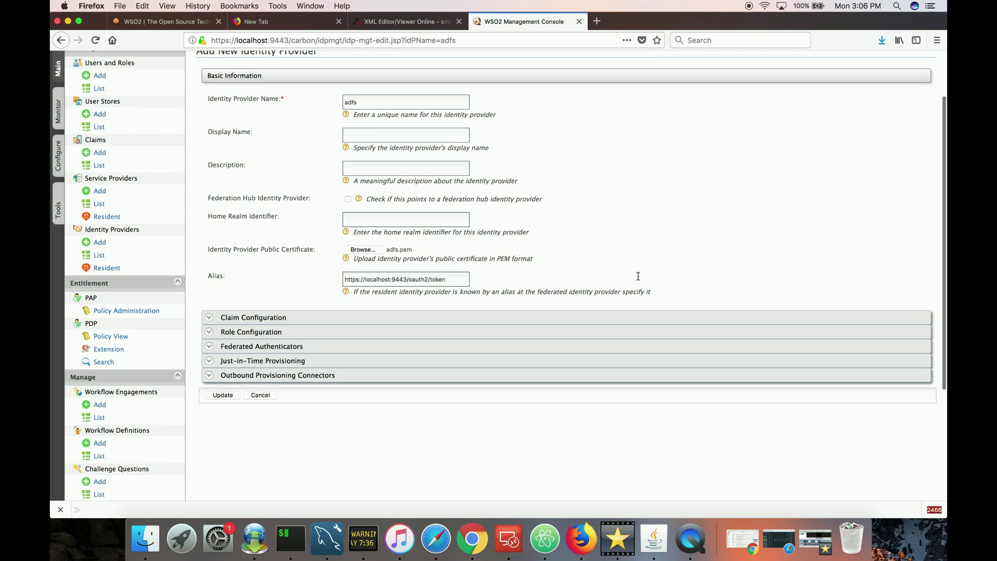
{"action": "scroll", "coordinate": [639, 276], "scroll_direction": "down", "scroll_amount": 2}
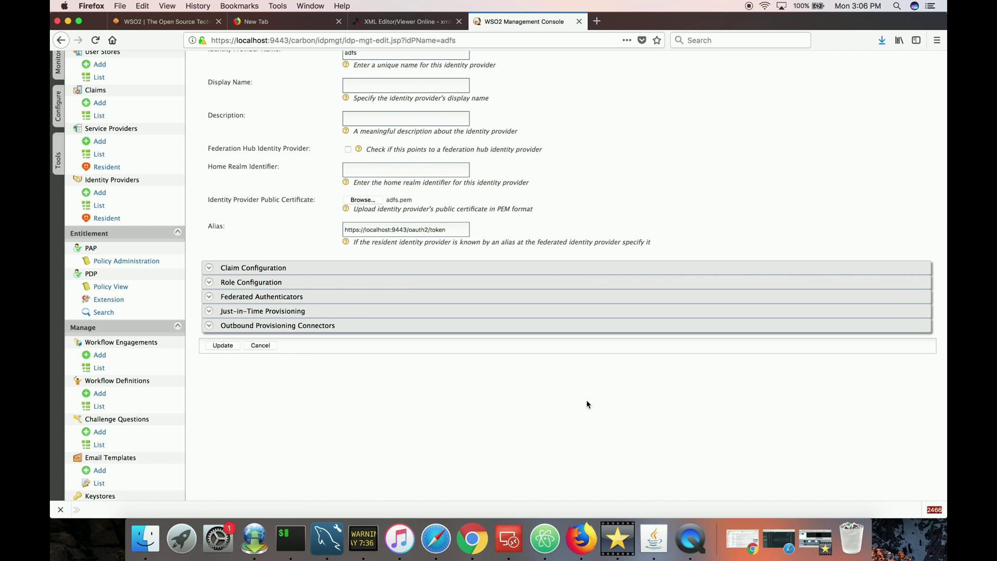
{"action": "left_click", "coordinate": [223, 346]}
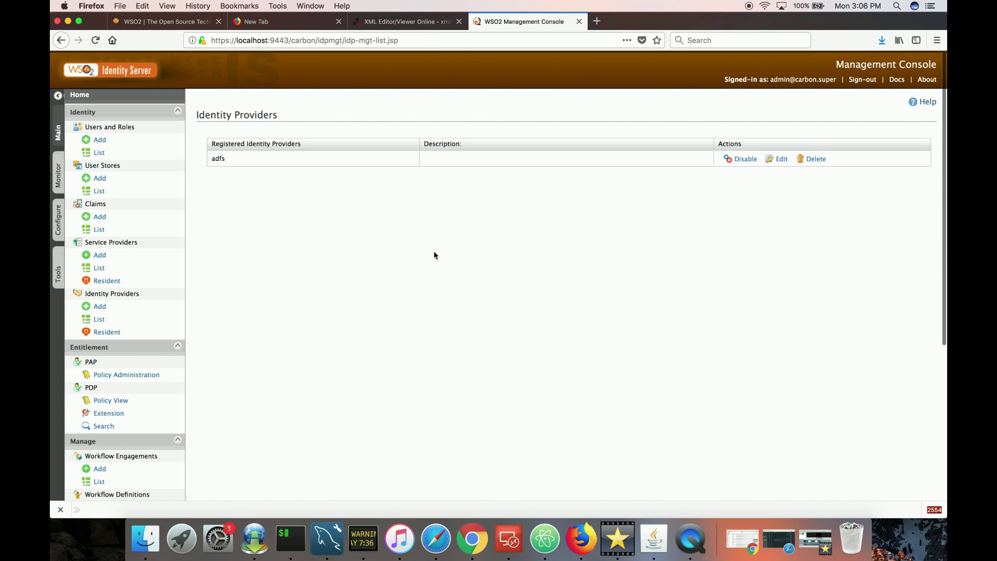
Step: Verify adfs stores the ADFS Signing certificate, then go to the Service Providers list
{"action": "left_click", "coordinate": [775, 159]}
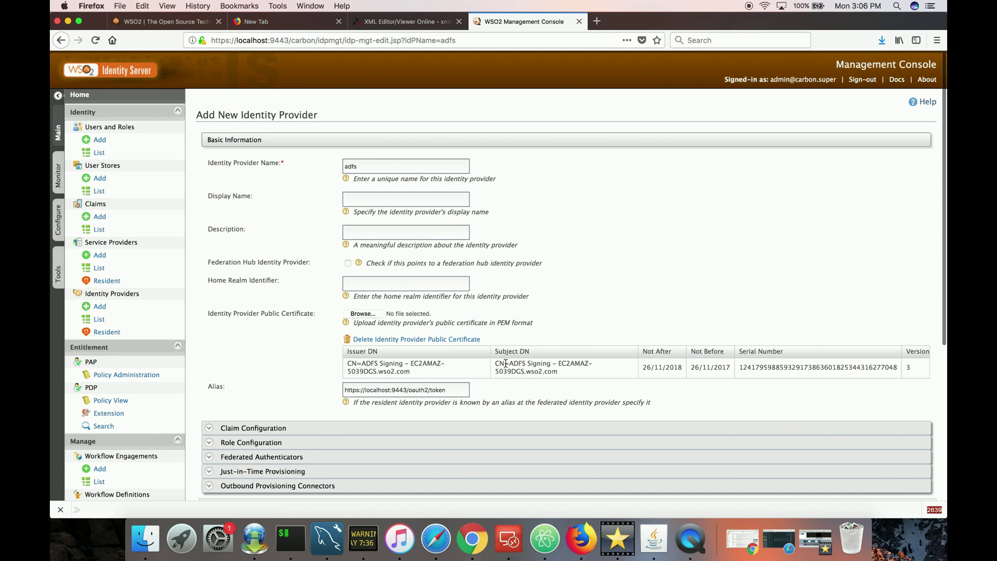
{"action": "scroll", "coordinate": [664, 343], "scroll_direction": "down", "scroll_amount": 5}
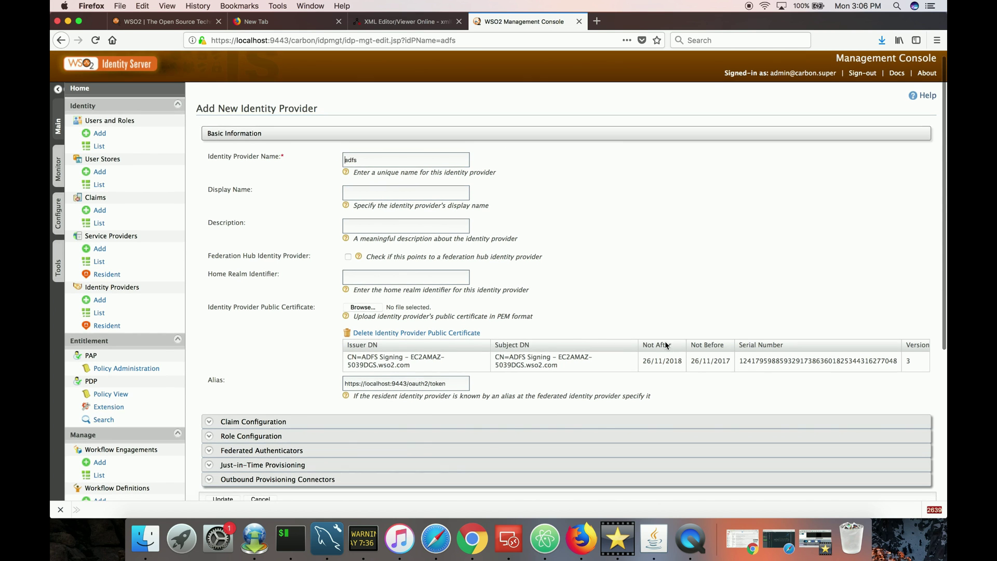
{"action": "scroll", "coordinate": [667, 346], "scroll_direction": "up", "scroll_amount": 3}
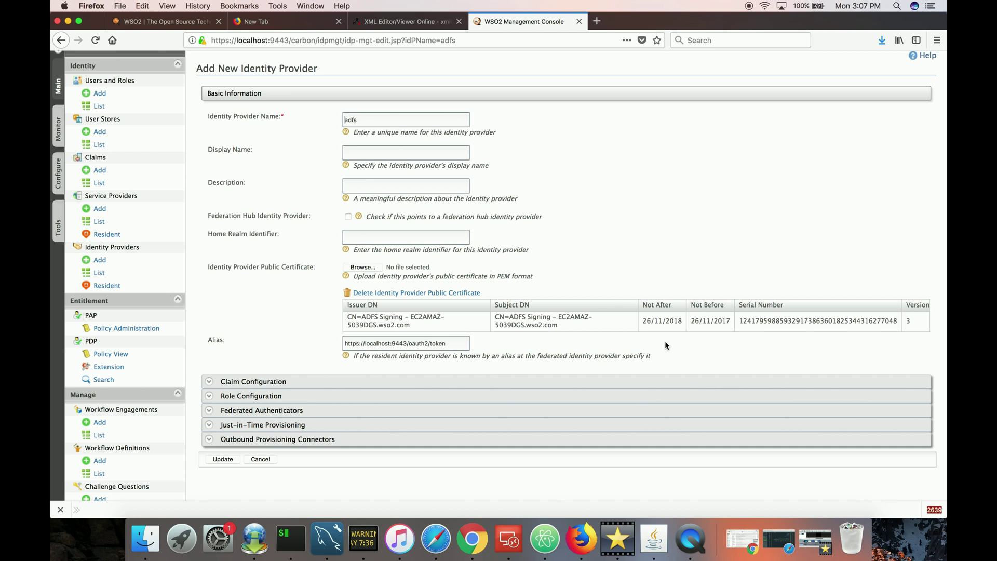
{"action": "scroll", "coordinate": [605, 298], "scroll_direction": "up", "scroll_amount": 1}
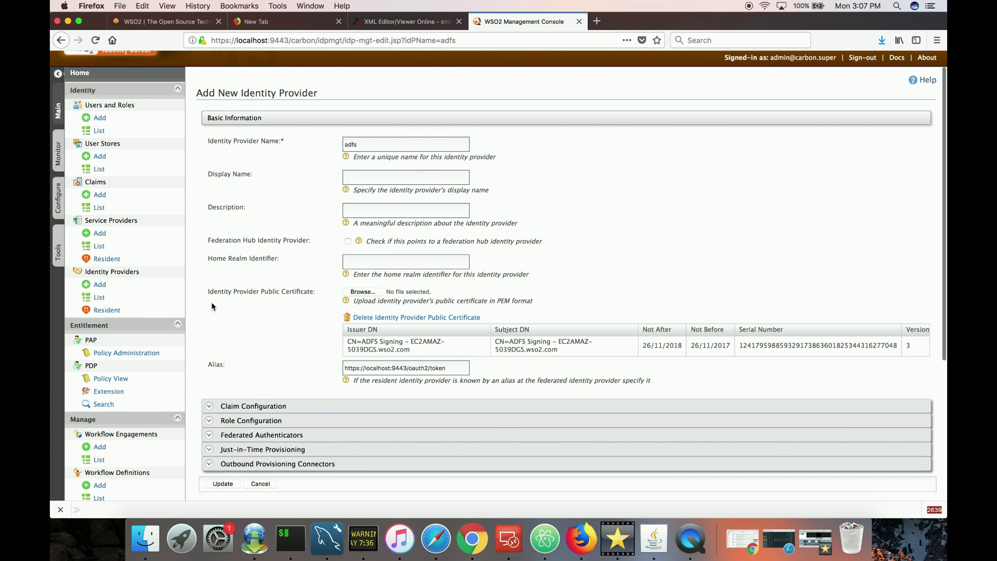
{"action": "left_click", "coordinate": [134, 254]}
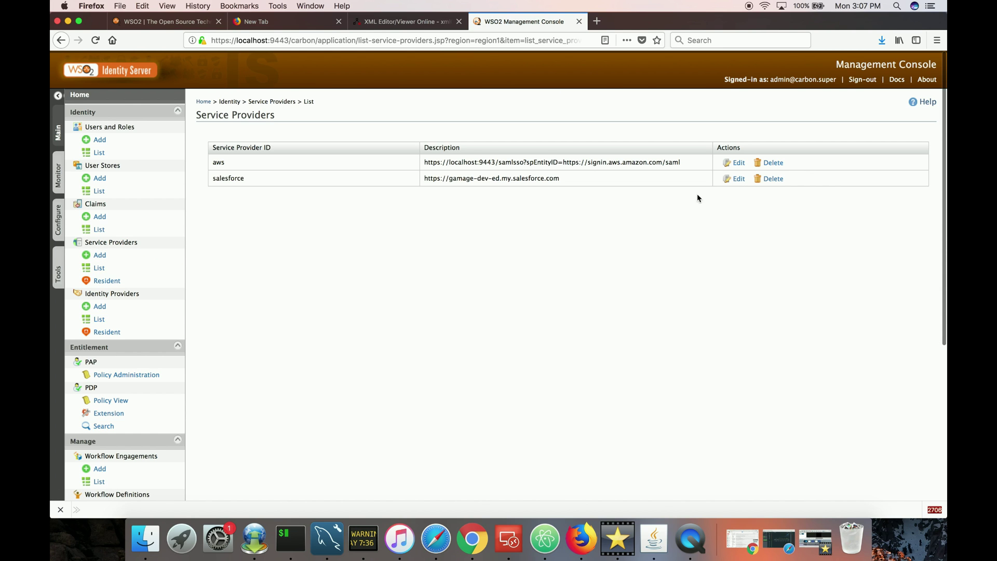
Step: Set salesforce's Local & Outbound authentication to Federated Authentication via adfs and update it
{"action": "left_click", "coordinate": [736, 182]}
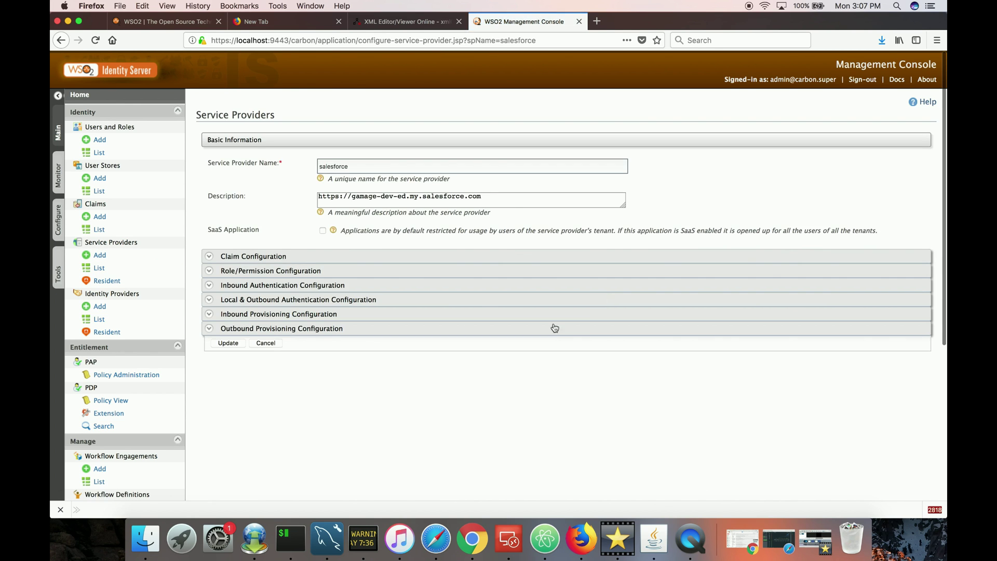
{"action": "left_click", "coordinate": [285, 304]}
{"action": "scroll", "coordinate": [309, 286], "scroll_direction": "down", "scroll_amount": 2}
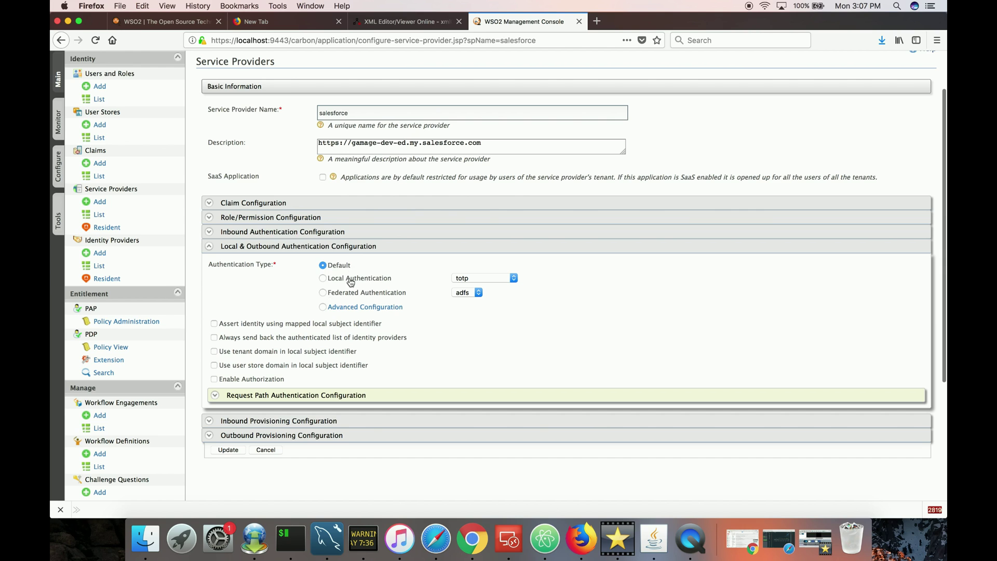
{"action": "left_click", "coordinate": [323, 294]}
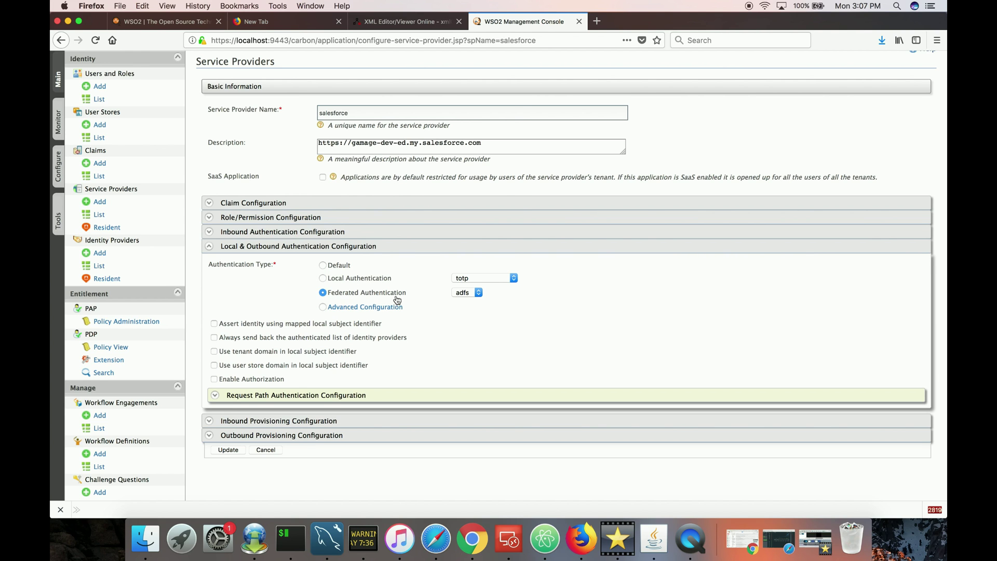
{"action": "left_click", "coordinate": [466, 294]}
{"action": "left_click", "coordinate": [466, 294]}
{"action": "left_click", "coordinate": [236, 451]}
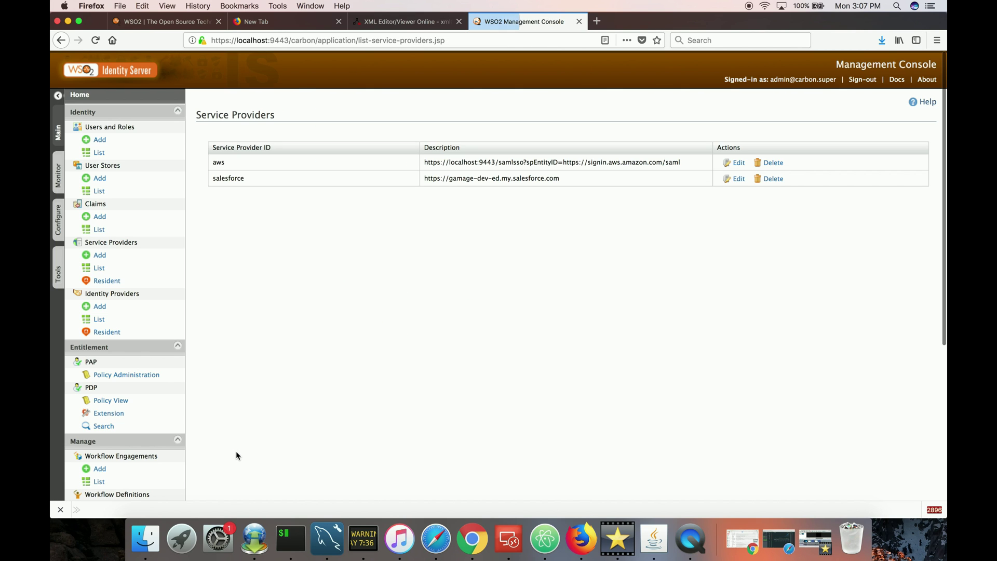
Step: Copy the Salesforce org URL and load it in a new Firefox private window
{"action": "triple_click", "coordinate": [469, 178]}
{"action": "key", "text": "super+c"}
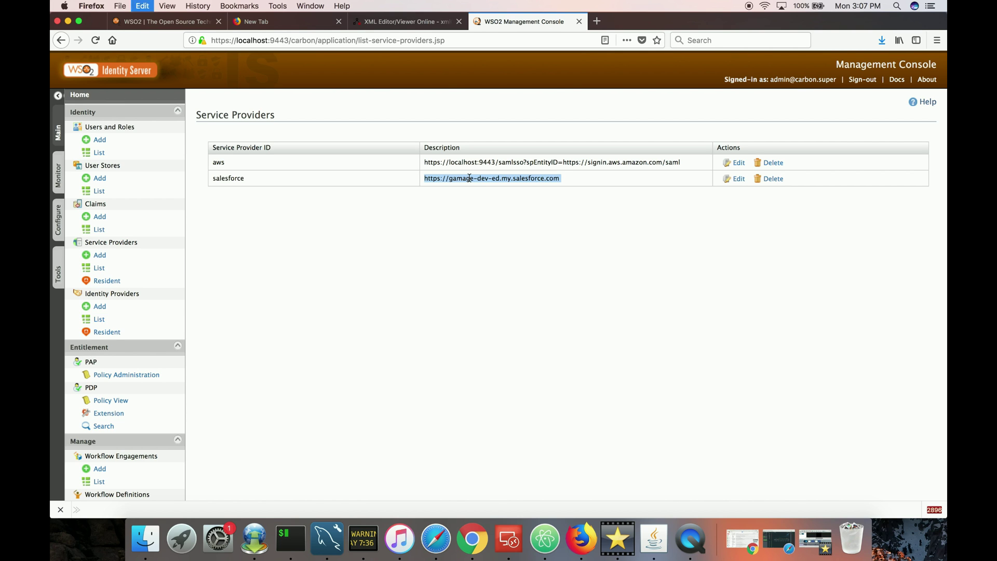
{"action": "left_click", "coordinate": [120, 6]}
{"action": "left_click", "coordinate": [143, 43]}
{"action": "key", "text": "super+v"}
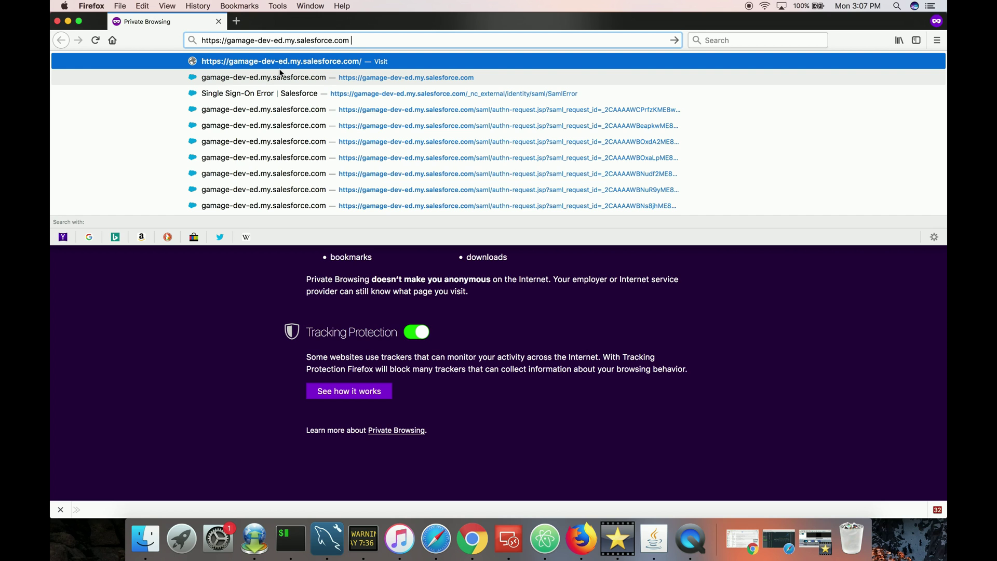
{"action": "key", "text": "Return"}
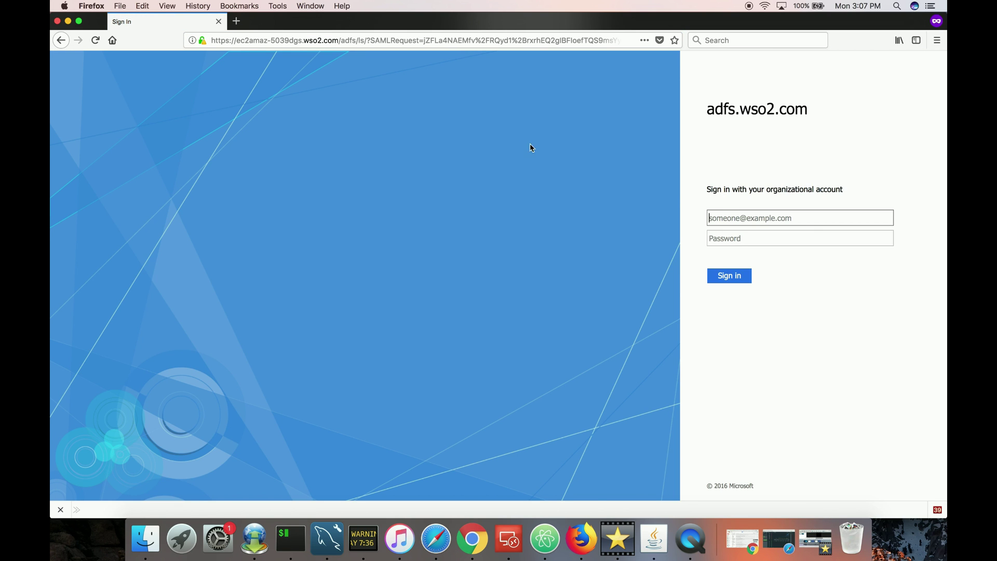
Step: Sign in on the ADFS page with the domain-qualified username and the account password
{"action": "left_click", "coordinate": [733, 217]}
{"action": "type", "text": "WSO2\\peter"}
{"action": "key", "text": "Tab"}
{"action": "type", "text": "****************"}
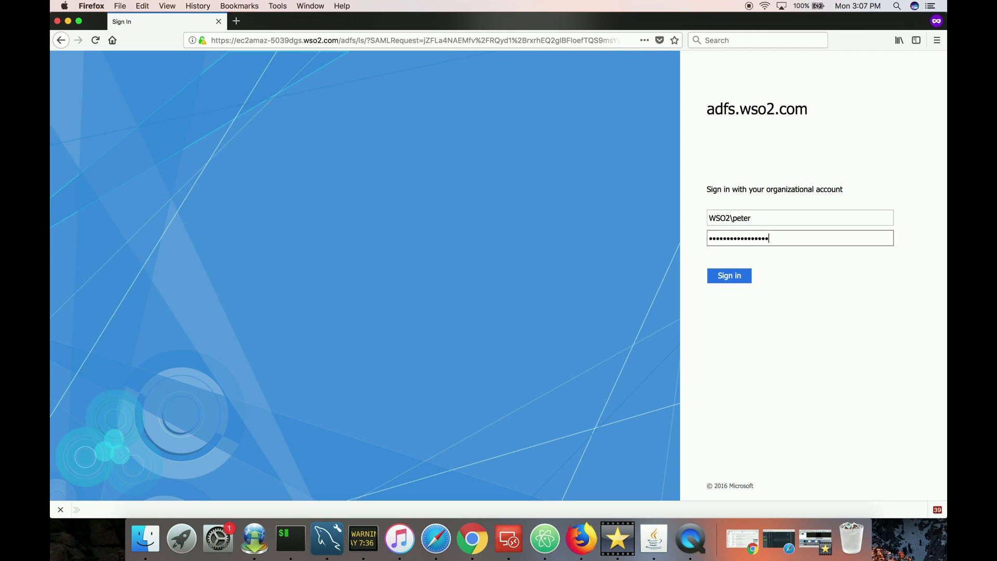
{"action": "left_click", "coordinate": [741, 276]}
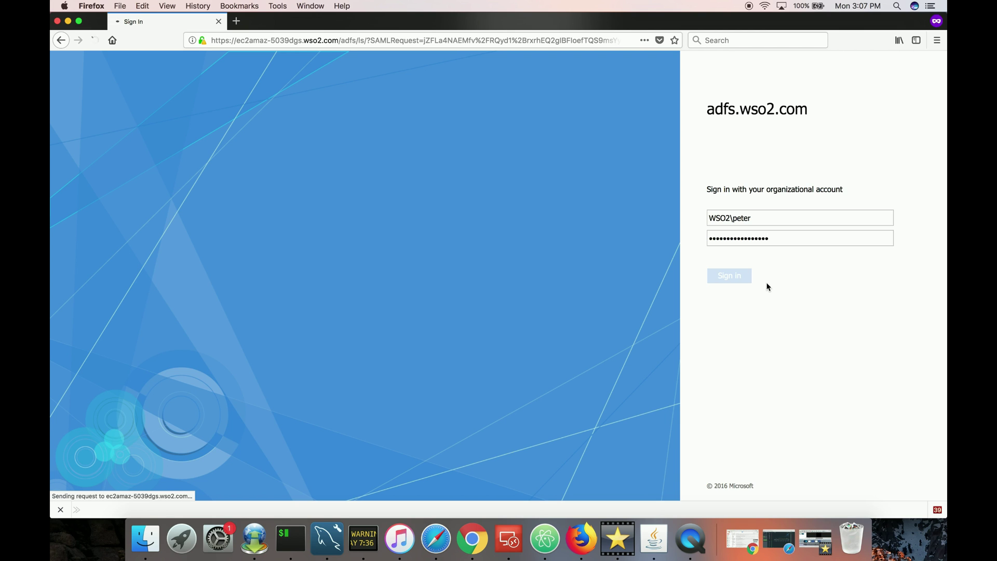